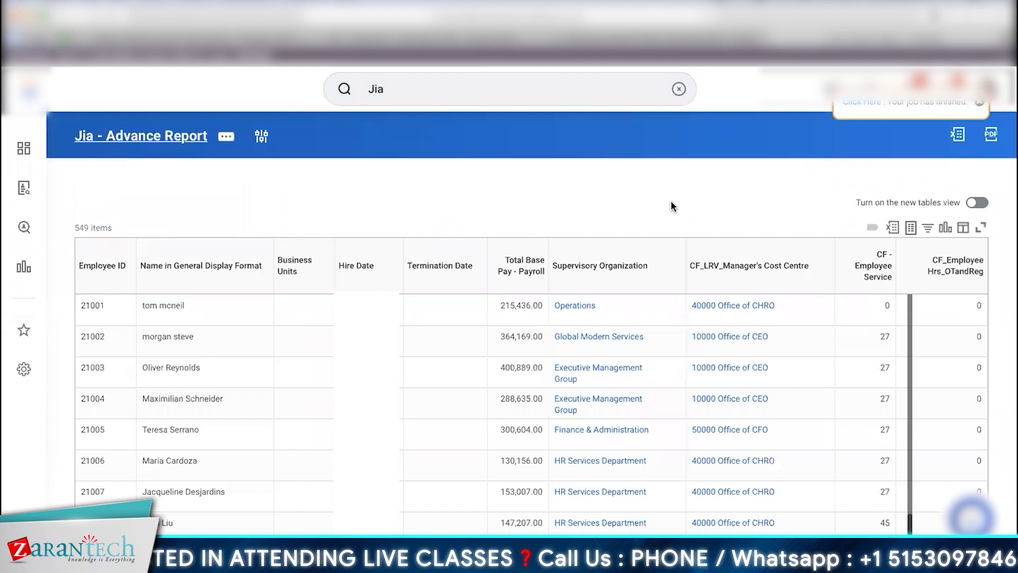
Step: Scroll through the Jia - Advance Report definition to review its Worker columns
{"action": "scroll", "coordinate": [718, 359], "scroll_direction": "down", "scroll_amount": 1}
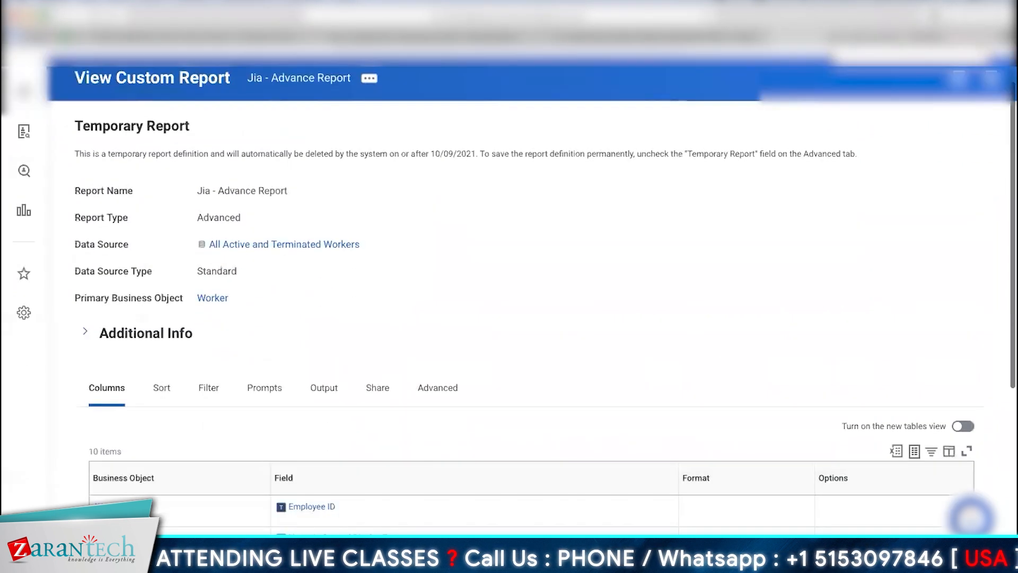
{"action": "scroll", "coordinate": [156, 219], "scroll_direction": "down", "scroll_amount": 5}
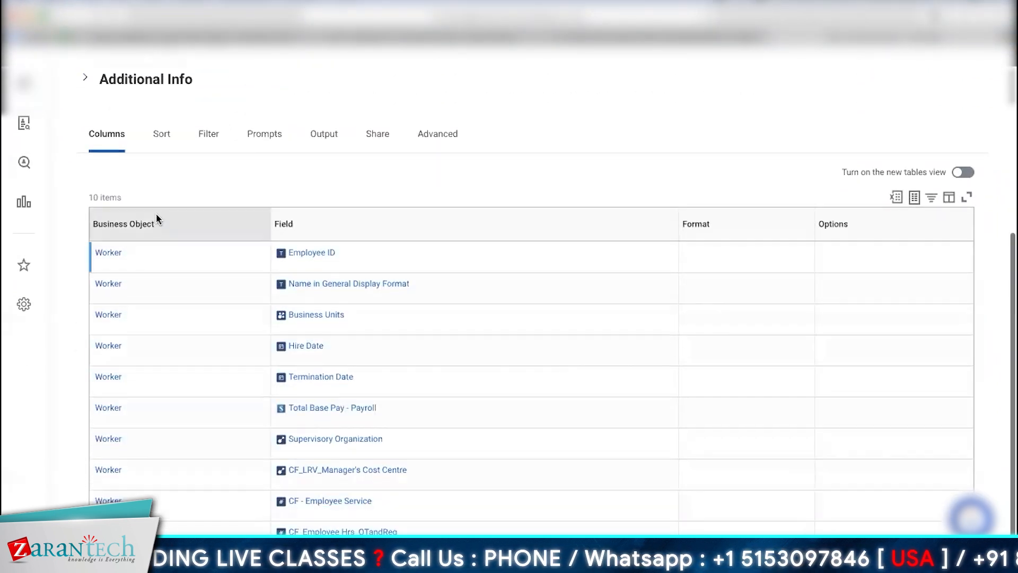
{"action": "scroll", "coordinate": [831, 143], "scroll_direction": "up", "scroll_amount": 3}
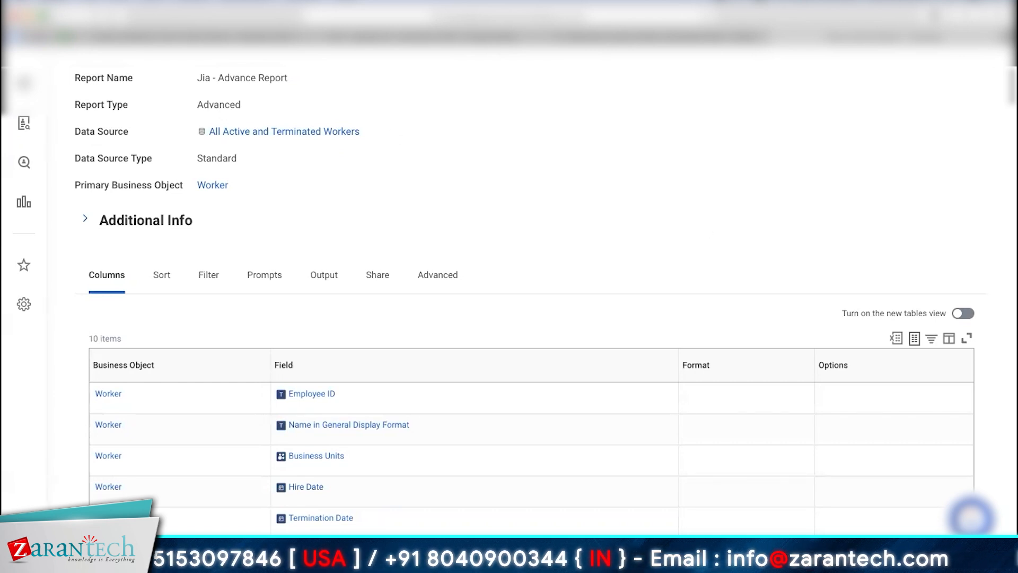
{"action": "scroll", "coordinate": [453, 229], "scroll_direction": "down", "scroll_amount": 3}
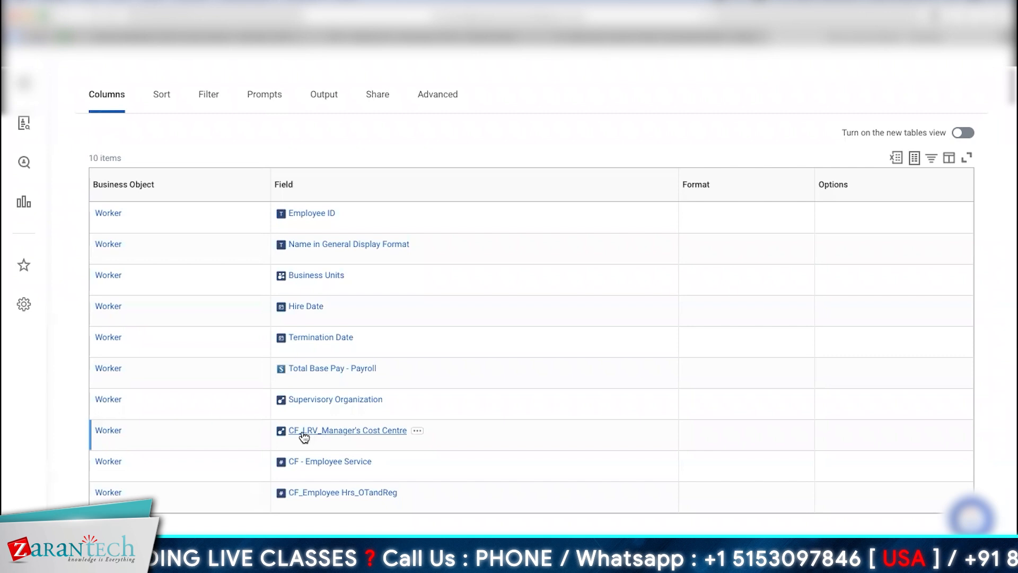
Step: Open the CF_LRV_Manager's Cost Centre definition in a new tab, then search for Create Calculated Field
{"action": "right_click", "coordinate": [355, 433]}
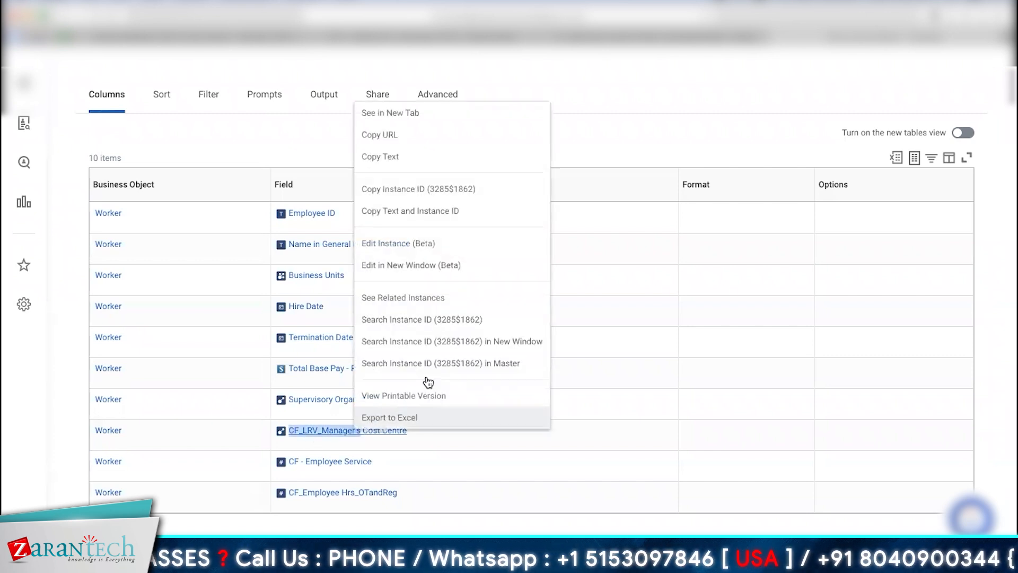
{"action": "left_click", "coordinate": [415, 128]}
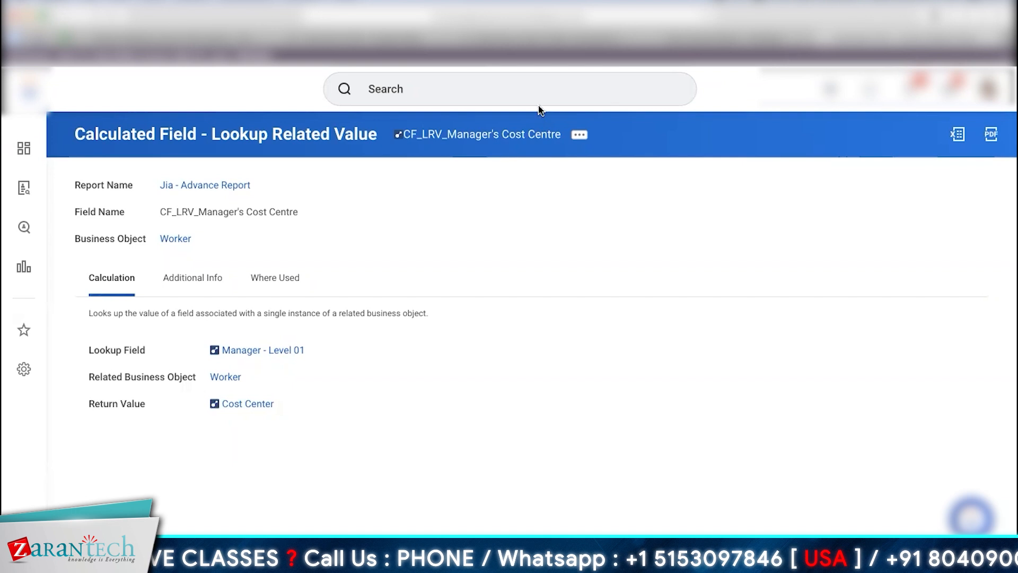
{"action": "left_click", "coordinate": [528, 89]}
{"action": "type", "text": "Create Calculated Field"}
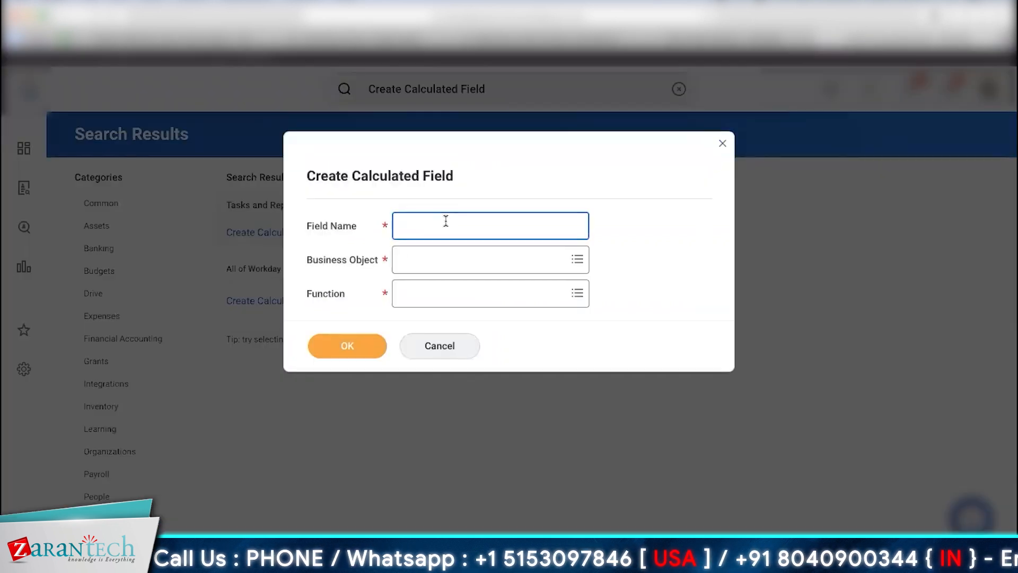
Step: Name the new calculated field CF_LRV and choose Worker as its business object
{"action": "type", "text": "Cf"}
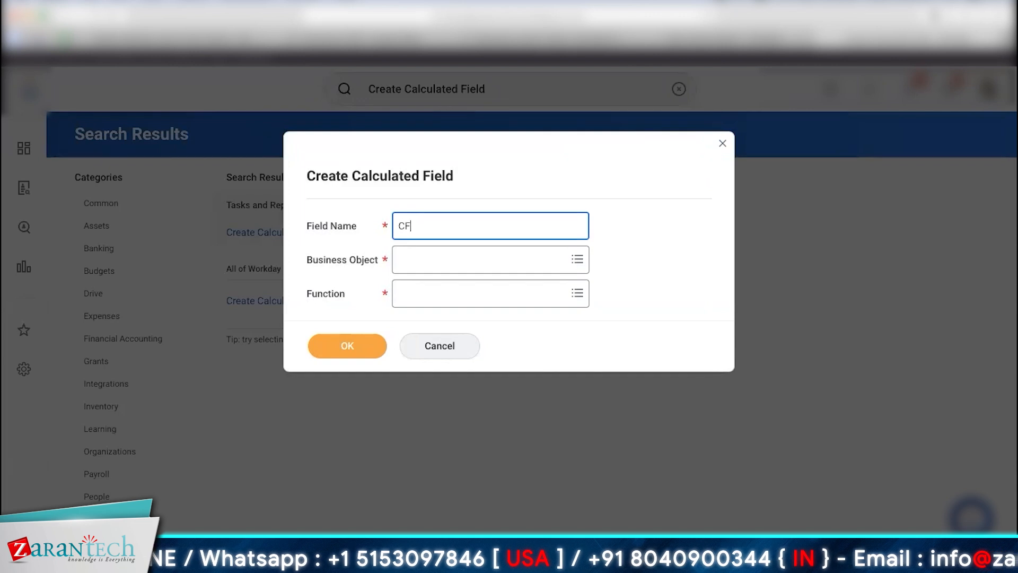
{"action": "type", "text": "V"}
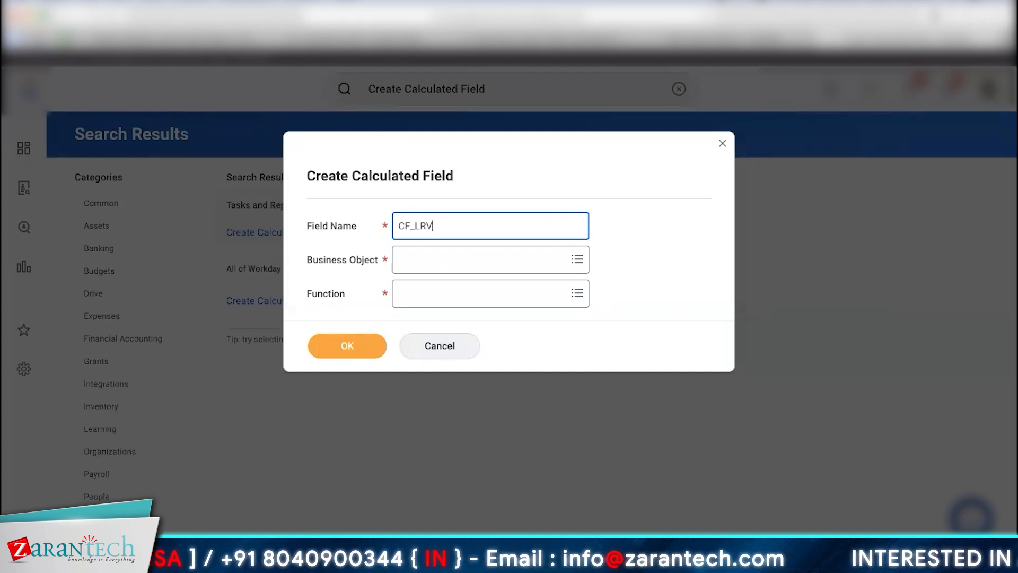
{"action": "left_click", "coordinate": [437, 260]}
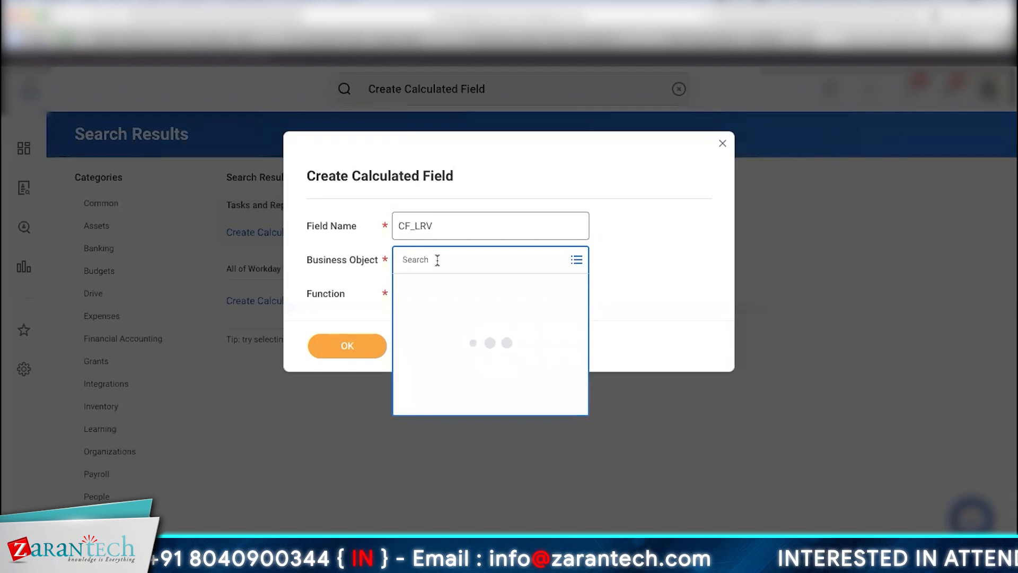
{"action": "type", "text": "w"}
{"action": "key", "text": "BackSpace"}
{"action": "type", "text": "Manager"}
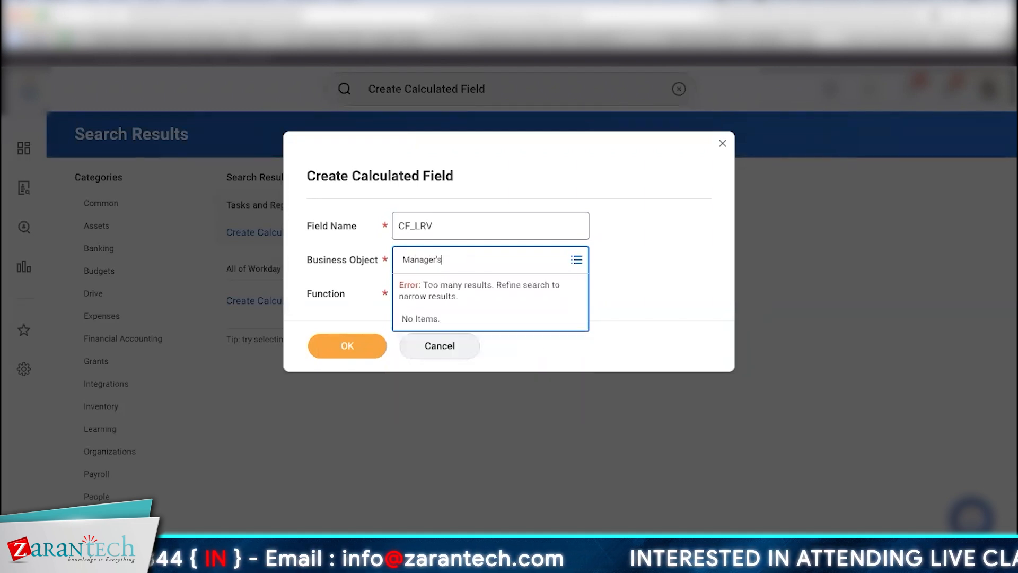
{"action": "type", "text": "'s"}
{"action": "key", "text": "Return"}
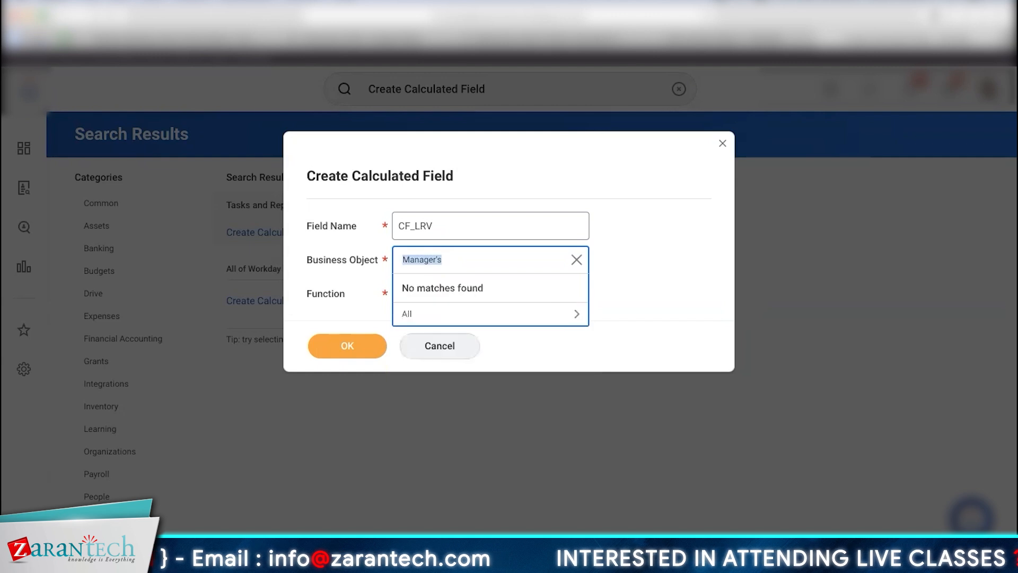
{"action": "type", "text": "Worker"}
{"action": "key", "text": "Return"}
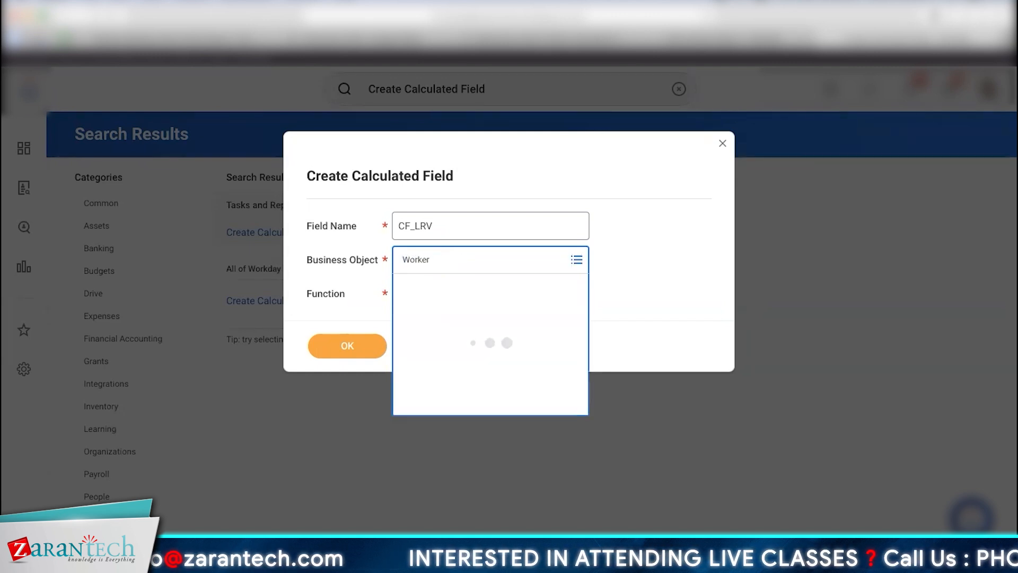
{"action": "left_click", "coordinate": [493, 311]}
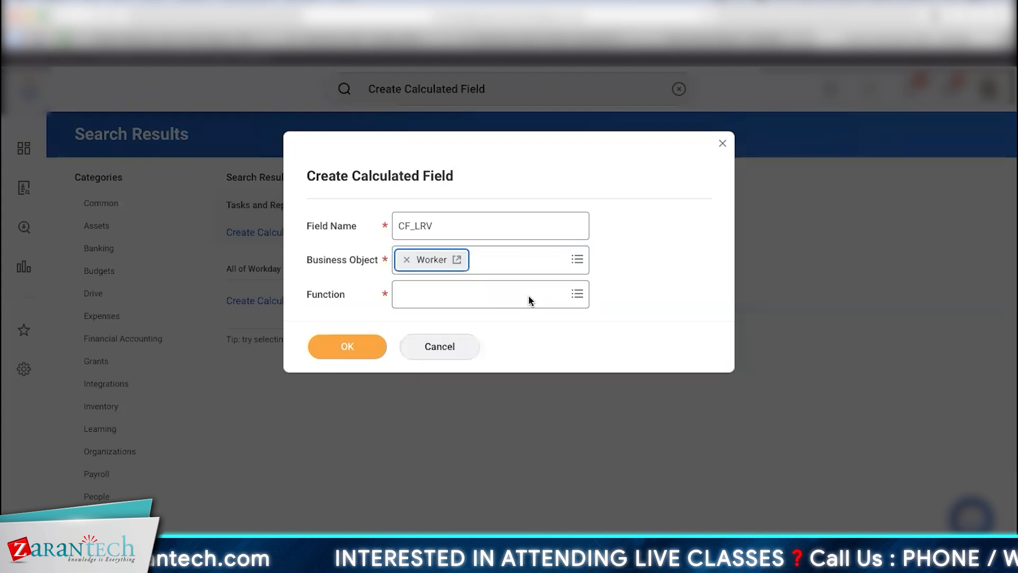
{"action": "left_click", "coordinate": [486, 291]}
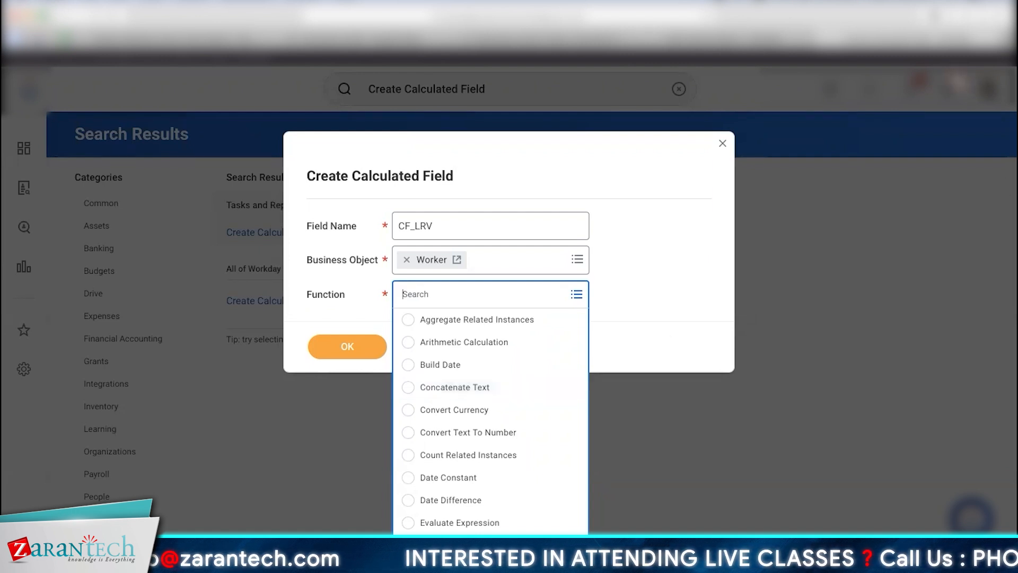
Step: Launch Excel and type Zaran into cell A1
{"action": "key", "text": "super+space"}
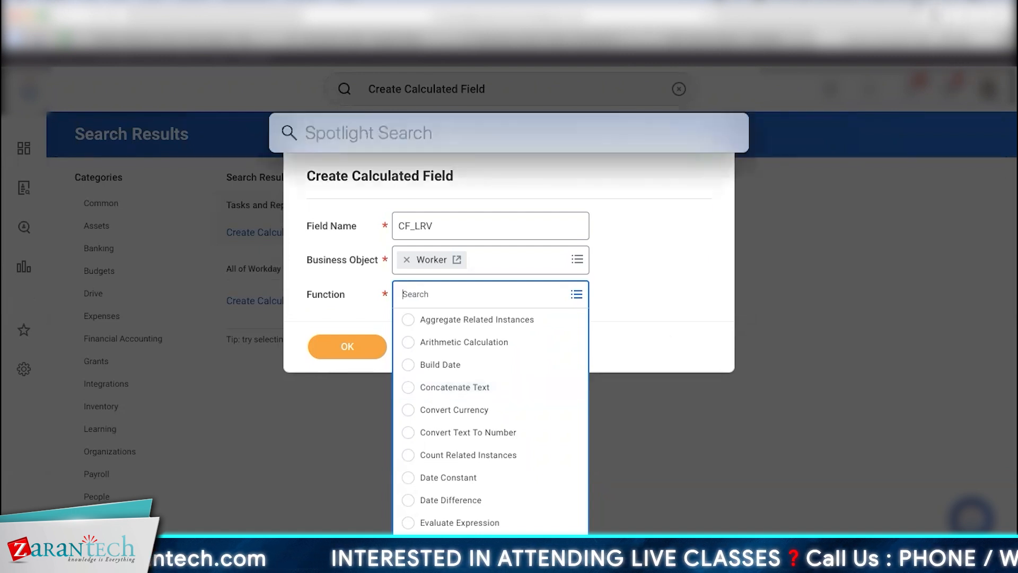
{"action": "type", "text": "e"}
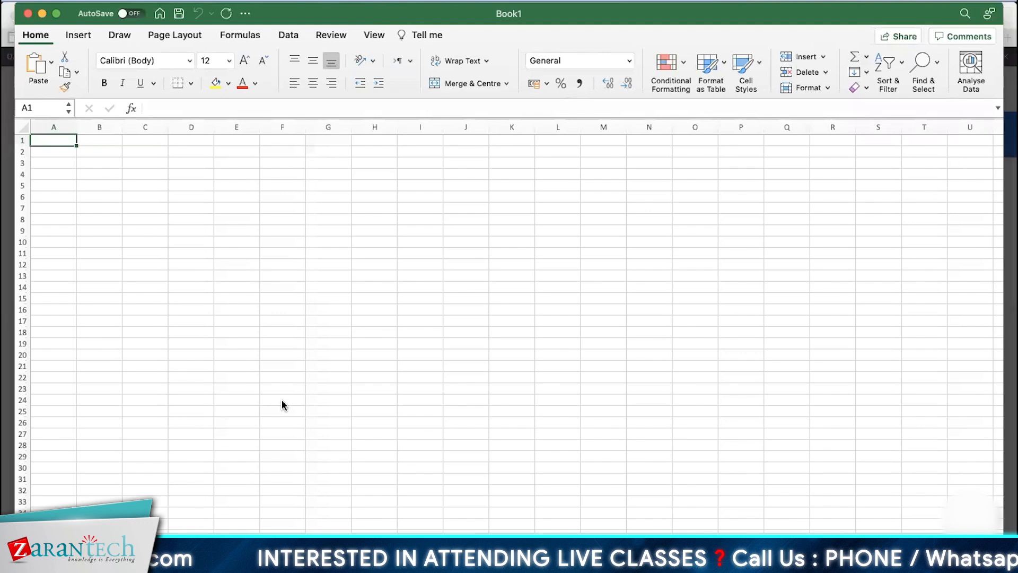
{"action": "type", "text": "Zar"}
{"action": "type", "text": "a"}
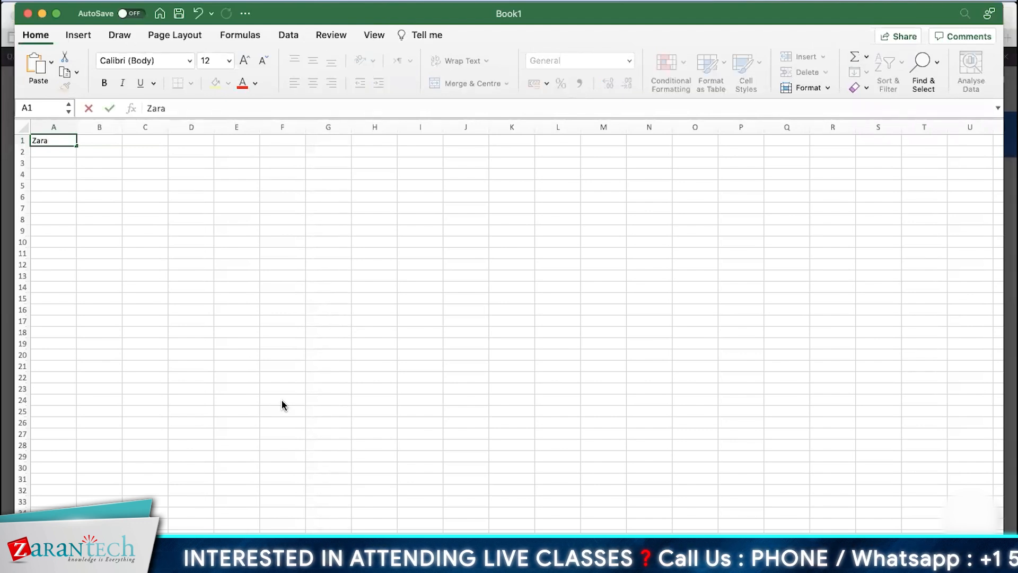
{"action": "type", "text": "n"}
Step: Confirm Zaran in A1 and enter Tech in B1
{"action": "key", "text": "Return"}
{"action": "key", "text": "Up"}
{"action": "key", "text": "Right"}
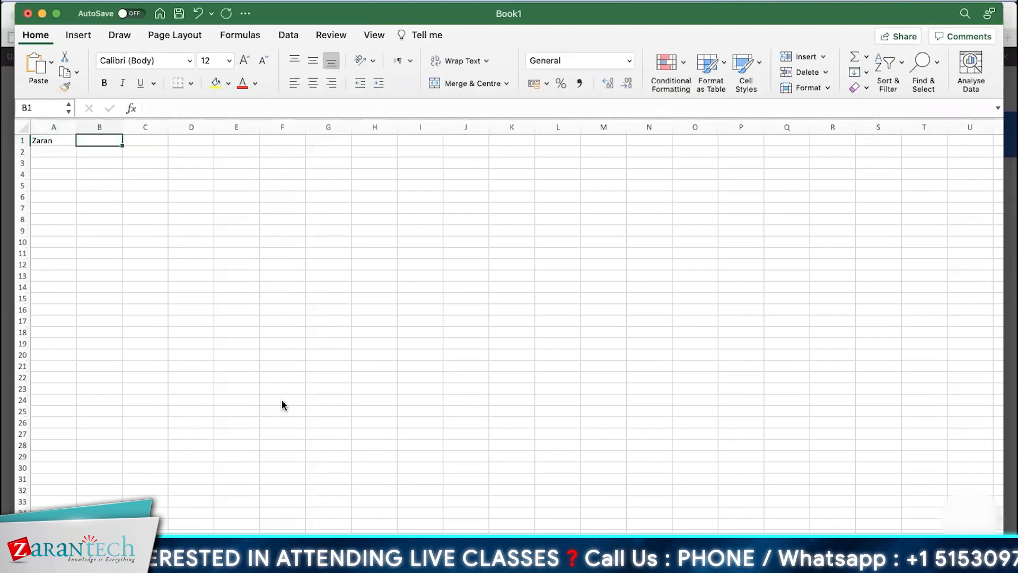
{"action": "type", "text": "Tech"}
{"action": "key", "text": "Return"}
{"action": "key", "text": "Up"}
{"action": "key", "text": "Right"}
{"action": "key", "text": "Left"}
{"action": "key", "text": "Left"}
{"action": "key", "text": "Right"}
{"action": "key", "text": "Left"}
{"action": "key", "text": "shift+Right"}
{"action": "key", "text": "shift+Left"}
{"action": "key", "text": "Right"}
{"action": "key", "text": "Right"}
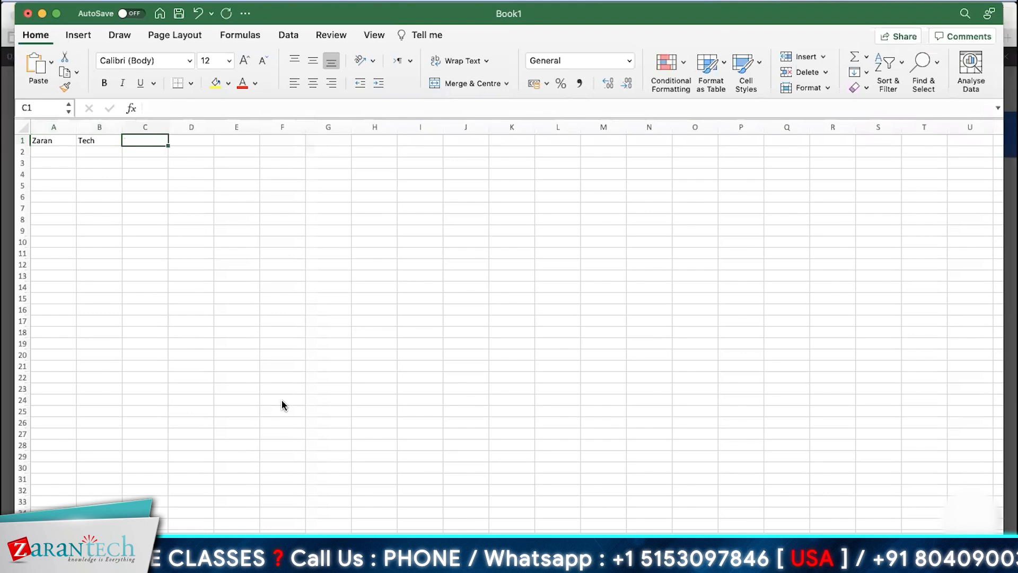
Step: Enter =CONCAT(A1,B1) in C1 to produce ZaranTech, then minimise Excel
{"action": "type", "text": "="}
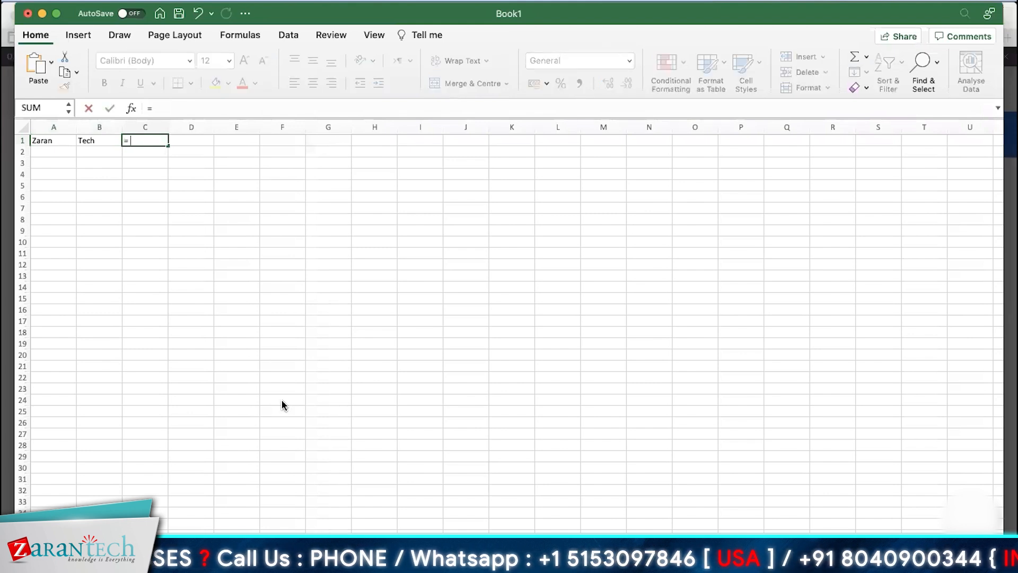
{"action": "type", "text": " CONCAT"}
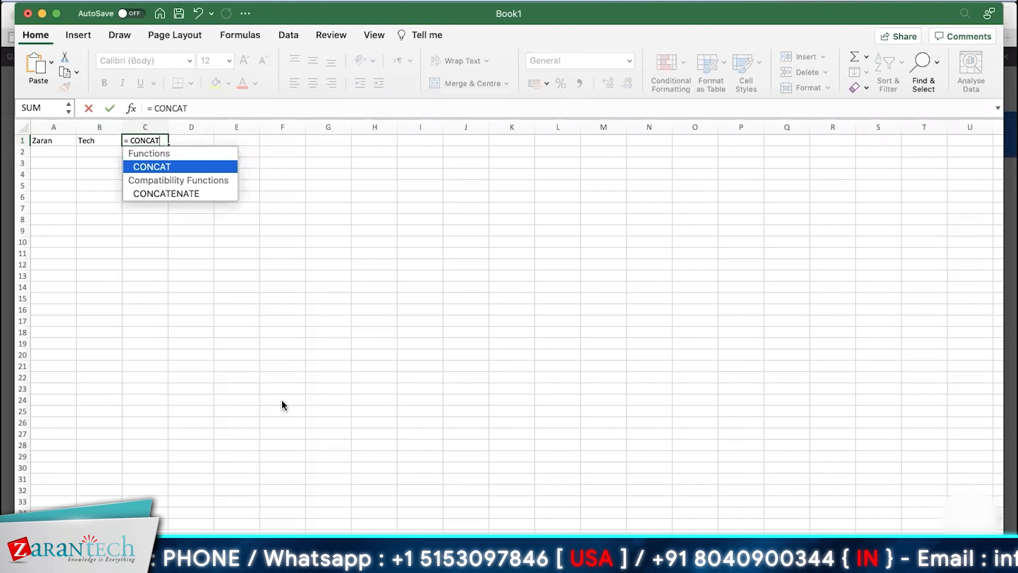
{"action": "type", "text": "("}
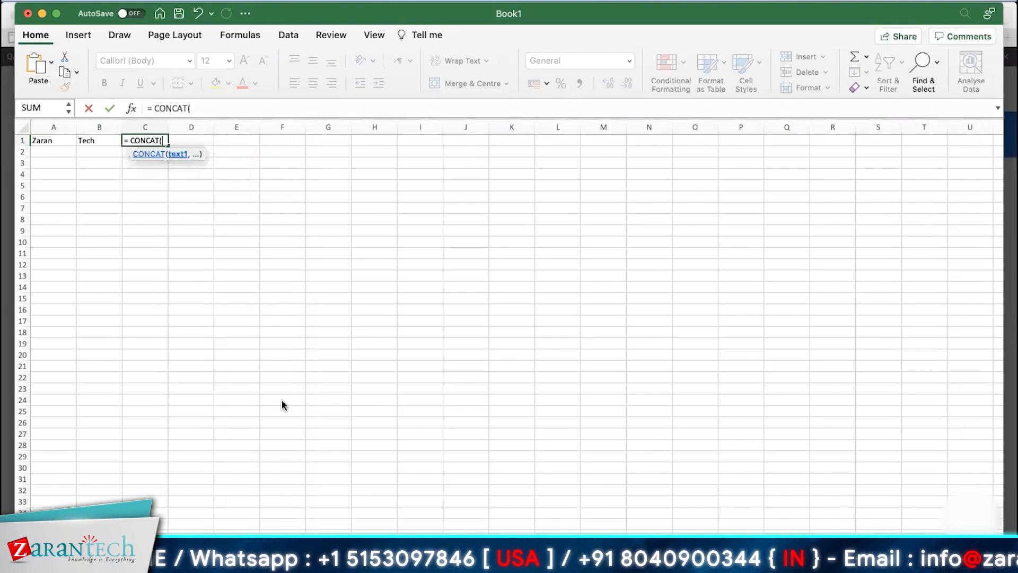
{"action": "left_click", "coordinate": [55, 139]}
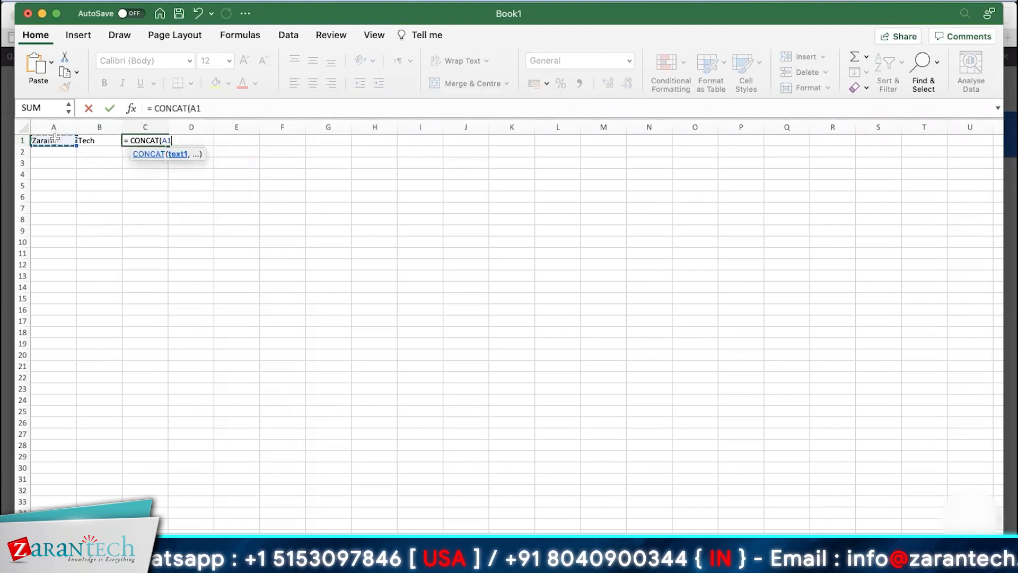
{"action": "type", "text": ","}
{"action": "left_click", "coordinate": [94, 139]}
{"action": "key", "text": "Return"}
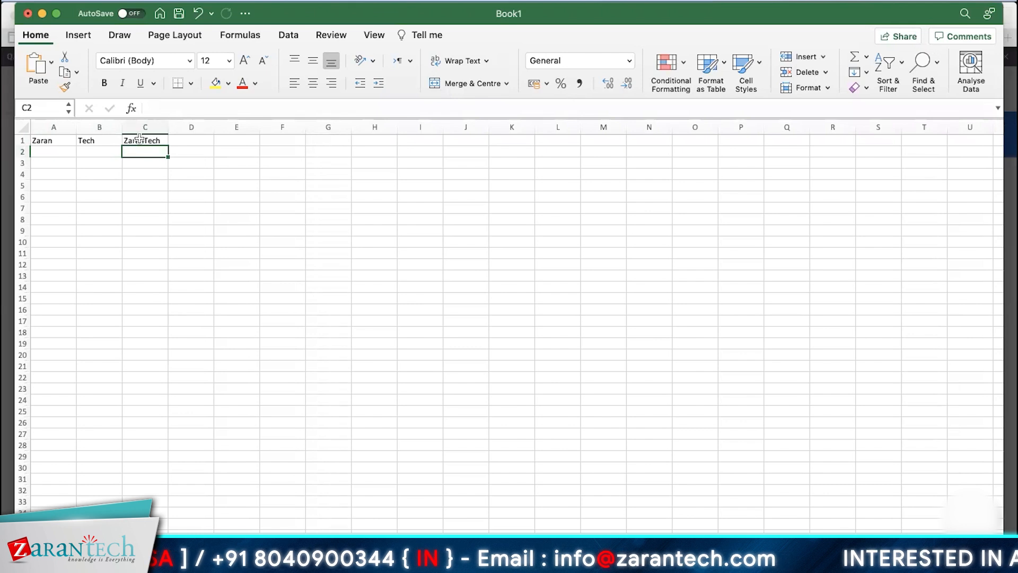
{"action": "left_click", "coordinate": [140, 139]}
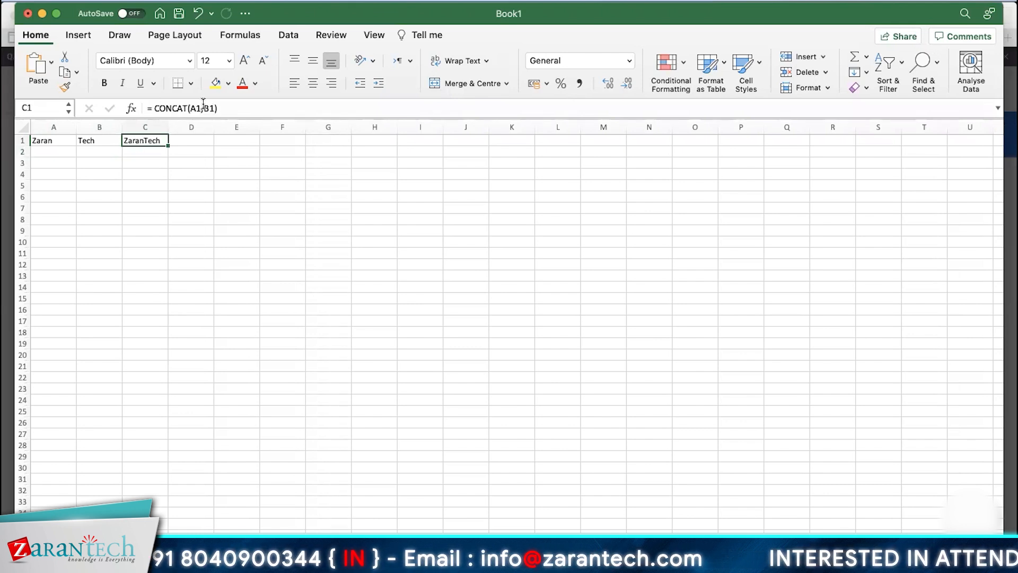
{"action": "left_click", "coordinate": [42, 14]}
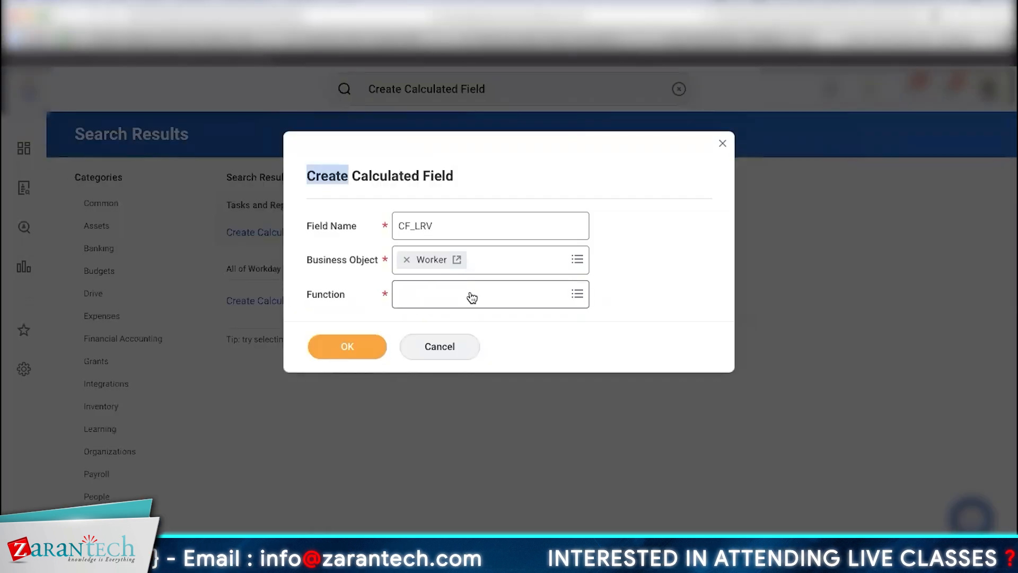
Step: Choose Lookup Related Value as the calculated field's function
{"action": "left_click", "coordinate": [469, 295]}
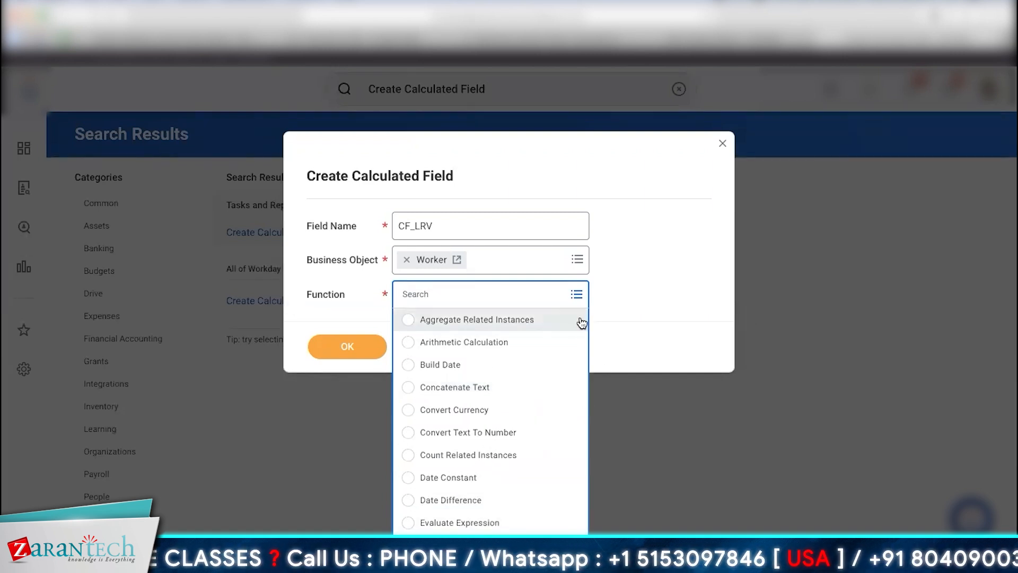
{"action": "key", "text": "Down"}
{"action": "key", "text": "Down"}
{"action": "key", "text": "Down"}
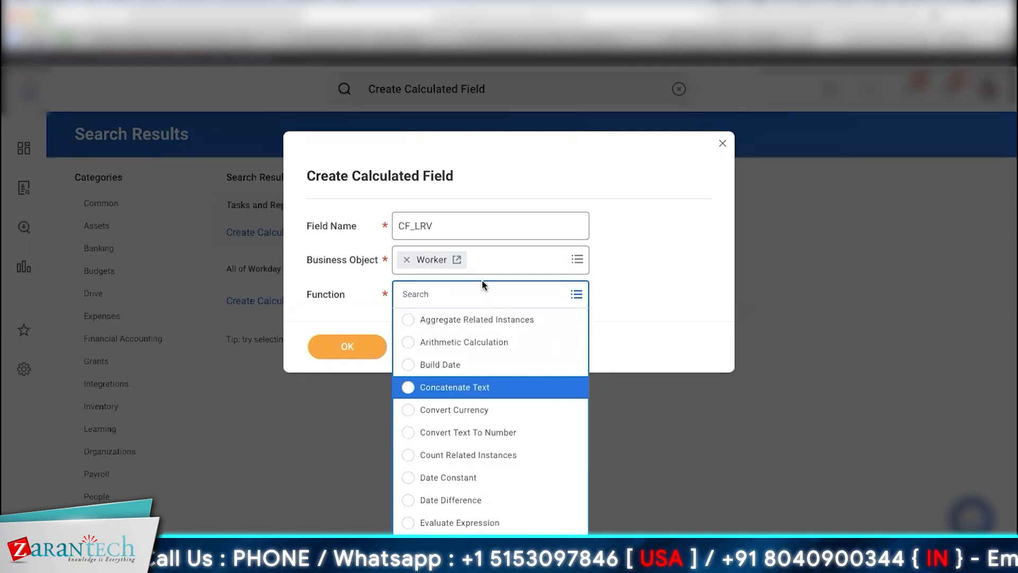
{"action": "type", "text": "Look"}
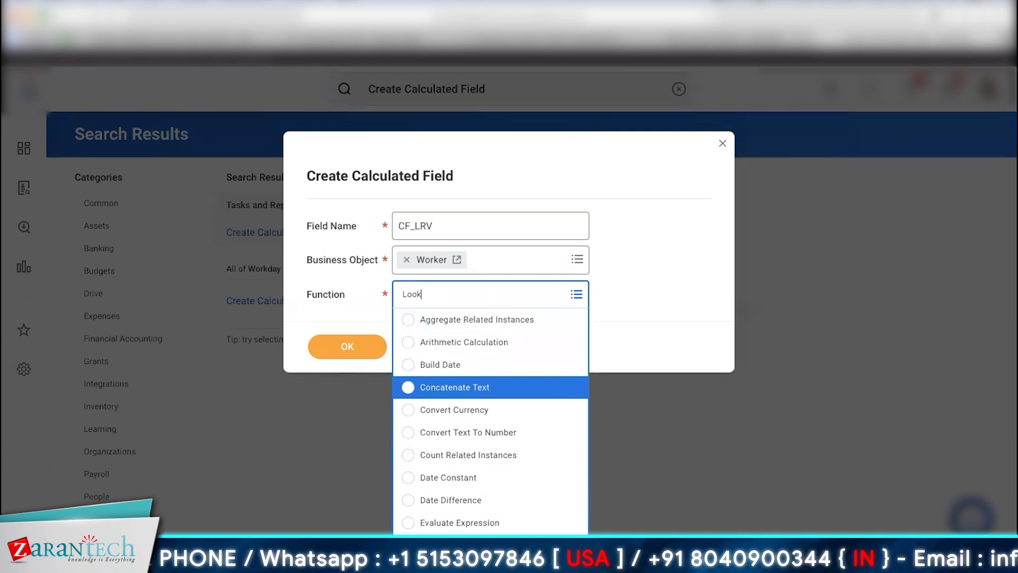
{"action": "type", "text": "up related Value"}
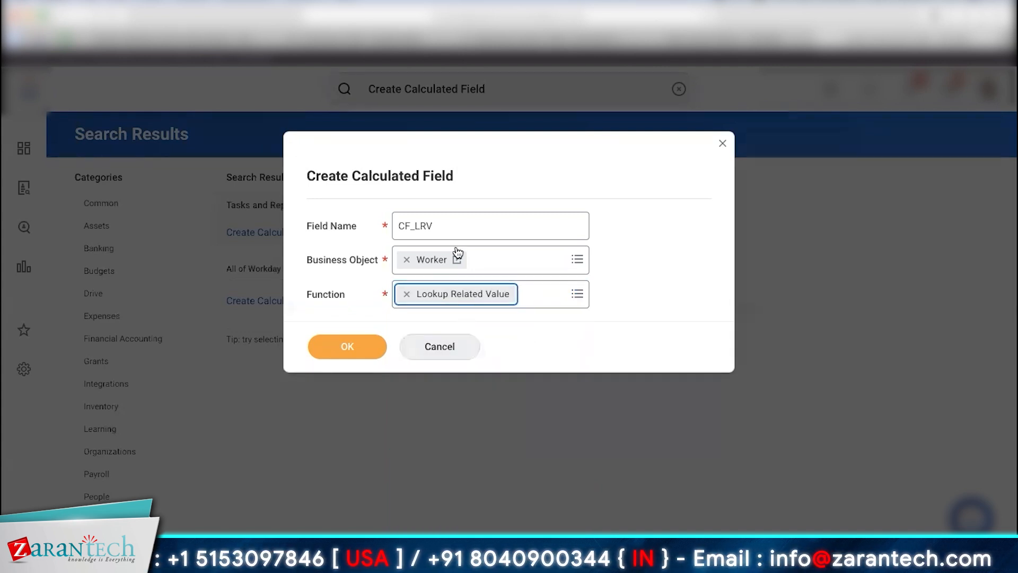
Step: Rename the field CF_LRV_Manager's Location, confirm it, and begin a lookup-field search for Manager
{"action": "left_click", "coordinate": [417, 225]}
{"action": "left_click_drag", "start_coordinate": [421, 225], "coordinate": [434, 223]}
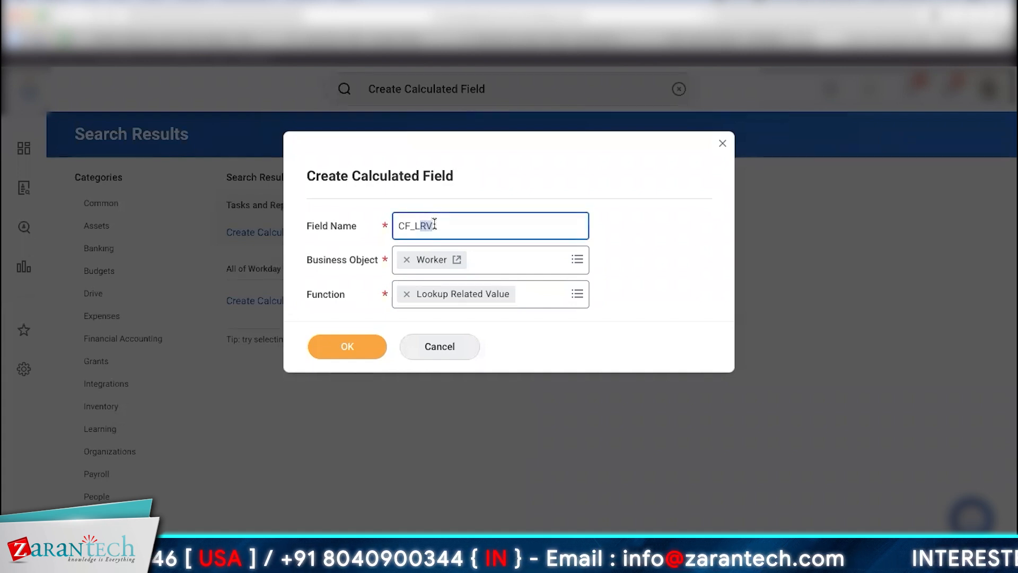
{"action": "left_click", "coordinate": [434, 223]}
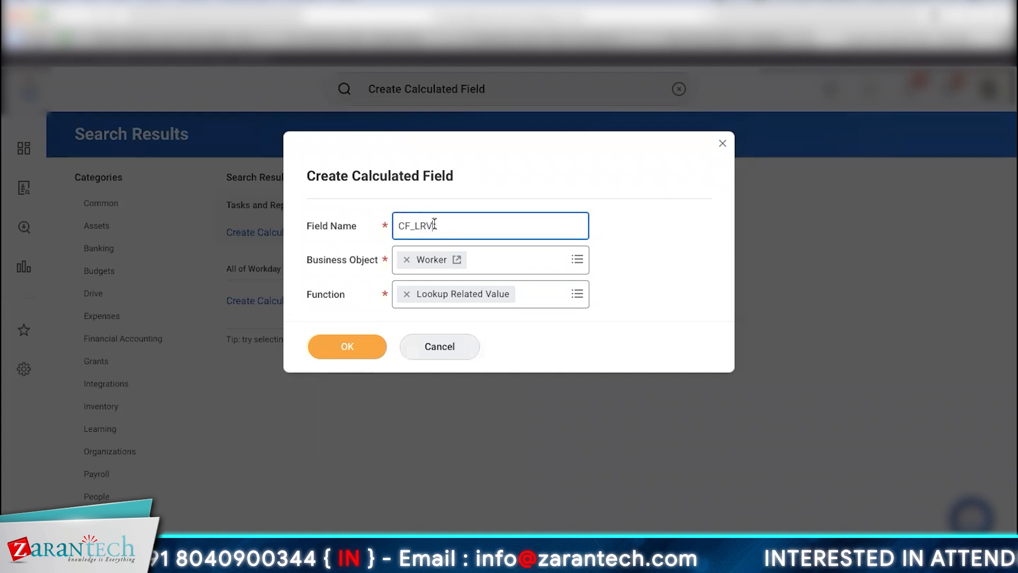
{"action": "type", "text": "_"}
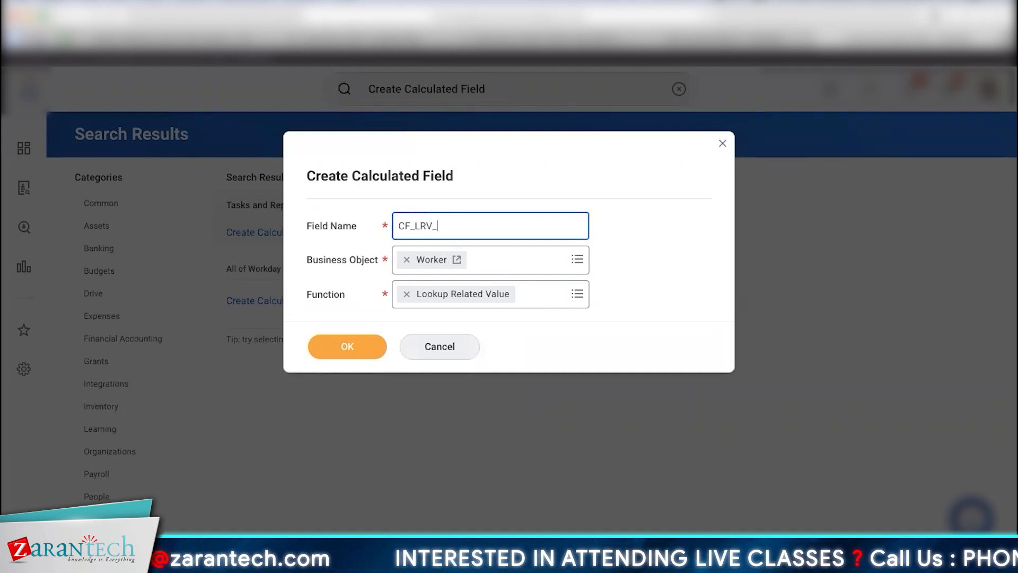
{"action": "type", "text": "Manager's"}
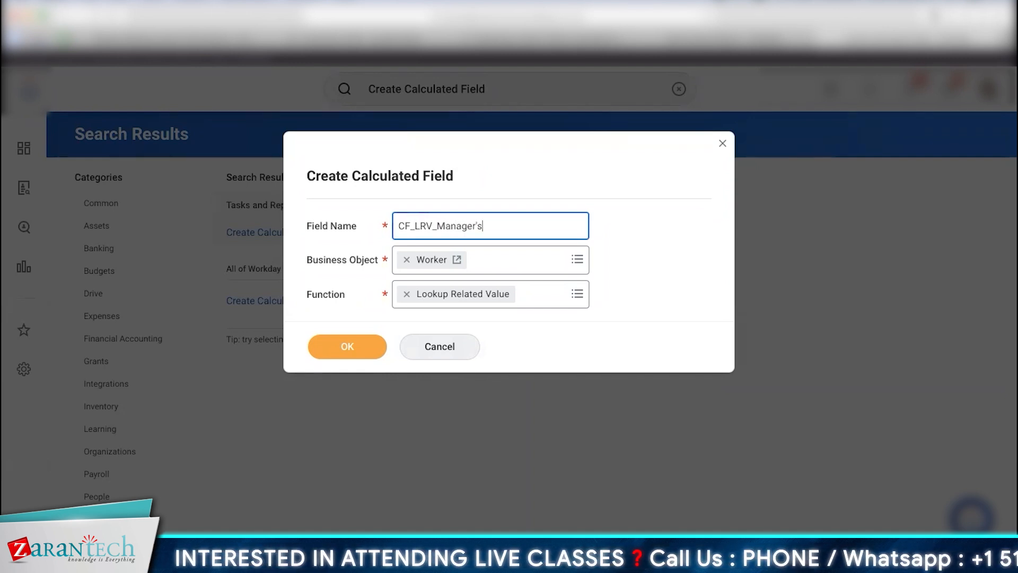
{"action": "type", "text": " Company"}
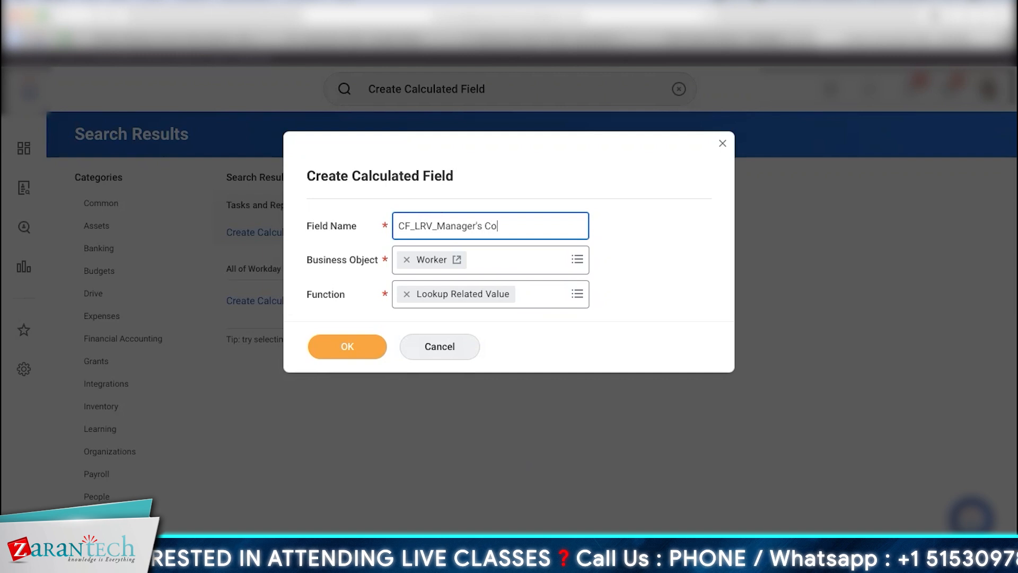
{"action": "key", "text": "BackSpace"}
{"action": "key", "text": "BackSpace"}
{"action": "key", "text": "BackSpace"}
{"action": "key", "text": "BackSpace"}
{"action": "key", "text": "BackSpace"}
{"action": "key", "text": "BackSpace"}
{"action": "key", "text": "BackSpace"}
{"action": "type", "text": "Location"}
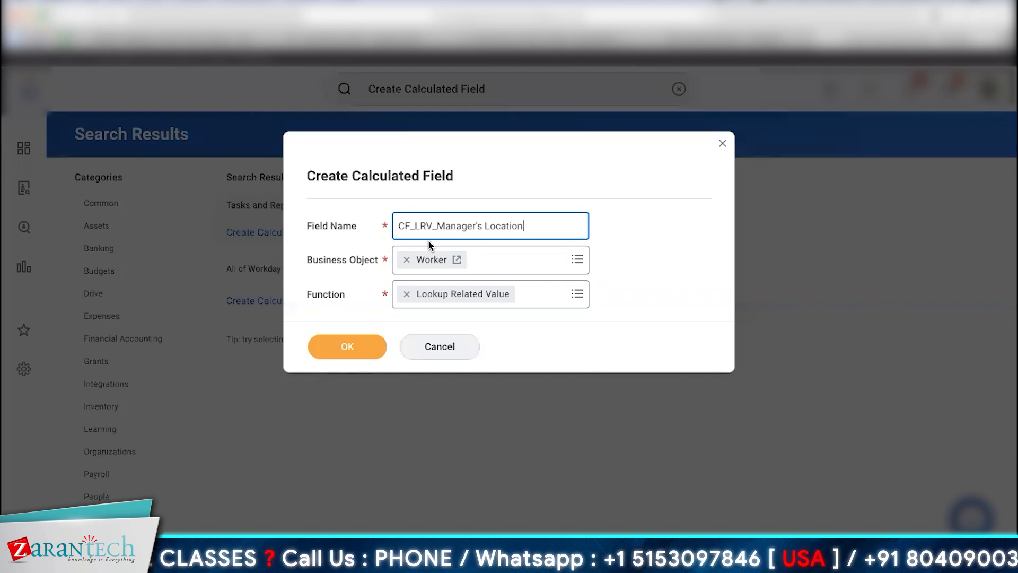
{"action": "left_click", "coordinate": [361, 351]}
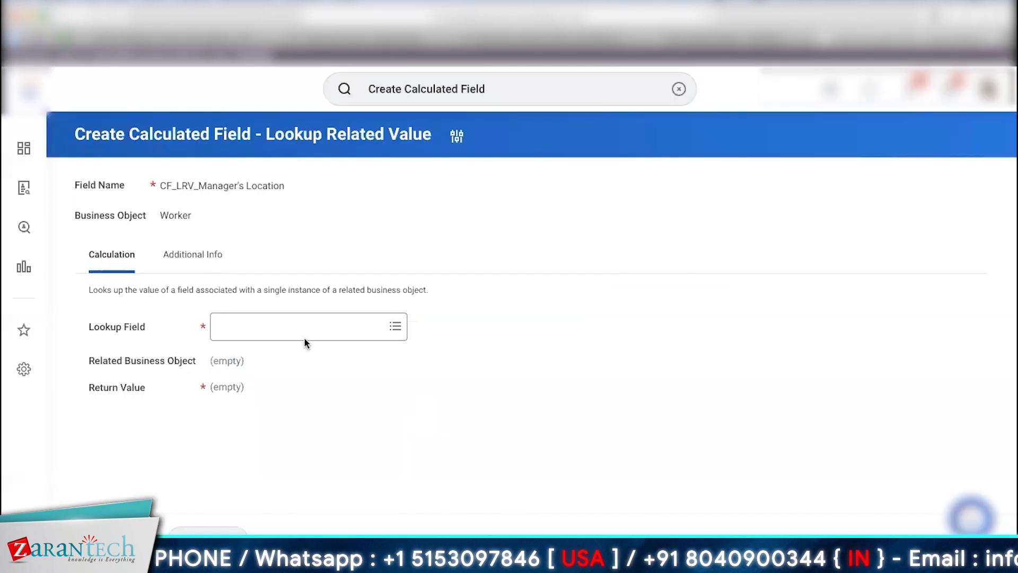
{"action": "left_click", "coordinate": [299, 329]}
{"action": "type", "text": "Manger"}
Step: Select Manager - Level 01 as the lookup field and open the return value choices
{"action": "key", "text": "Return"}
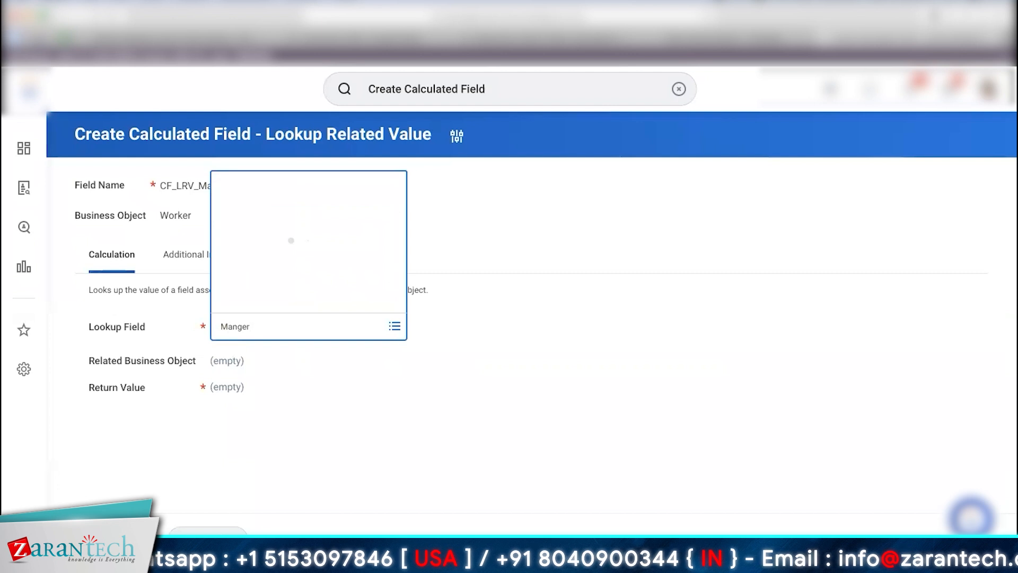
{"action": "left_click", "coordinate": [240, 327]}
{"action": "type", "text": "a"}
{"action": "key", "text": "Return"}
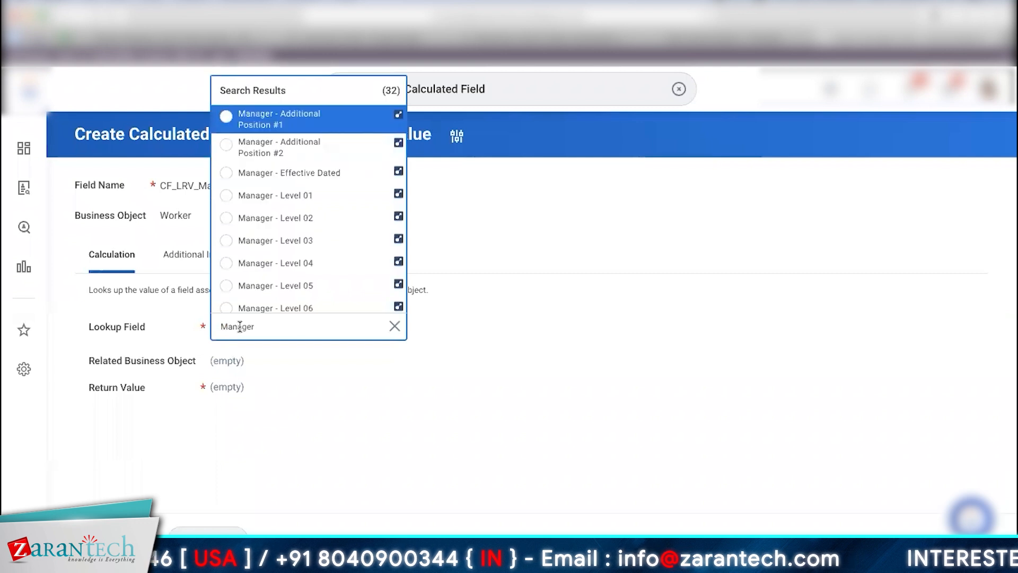
{"action": "left_click", "coordinate": [315, 199]}
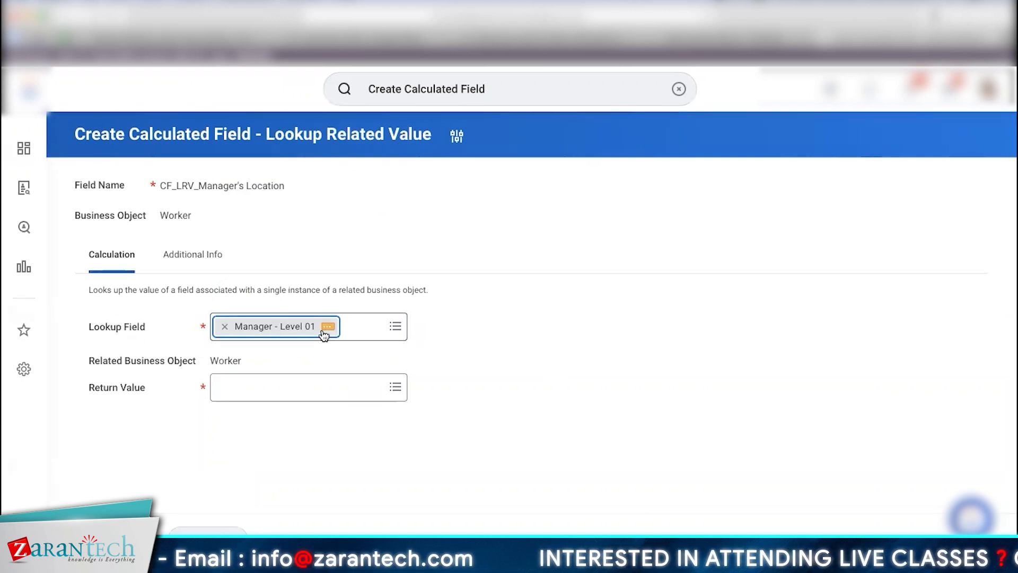
{"action": "left_click", "coordinate": [286, 382]}
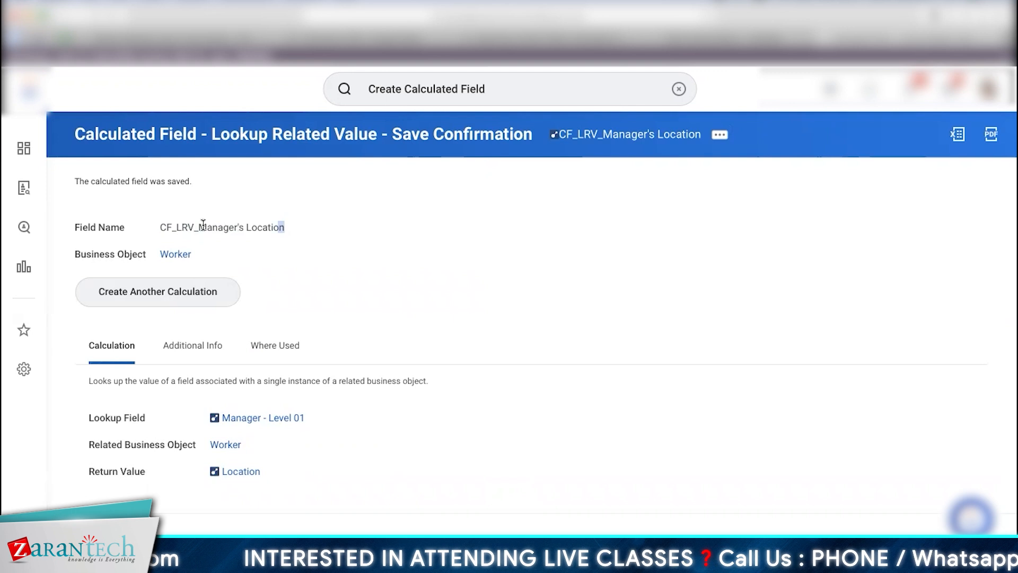
Step: Add CF_LRV_Manager's Location as a new column in Jia - Advance Report
{"action": "left_click_drag", "start_coordinate": [203, 225], "coordinate": [169, 227]}
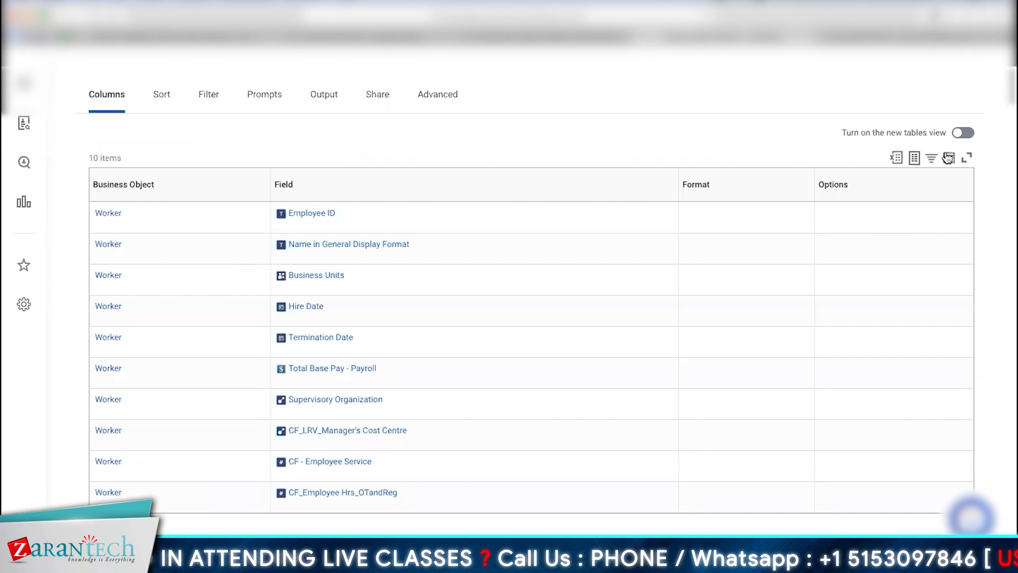
{"action": "scroll", "coordinate": [377, 127], "scroll_direction": "up", "scroll_amount": 7}
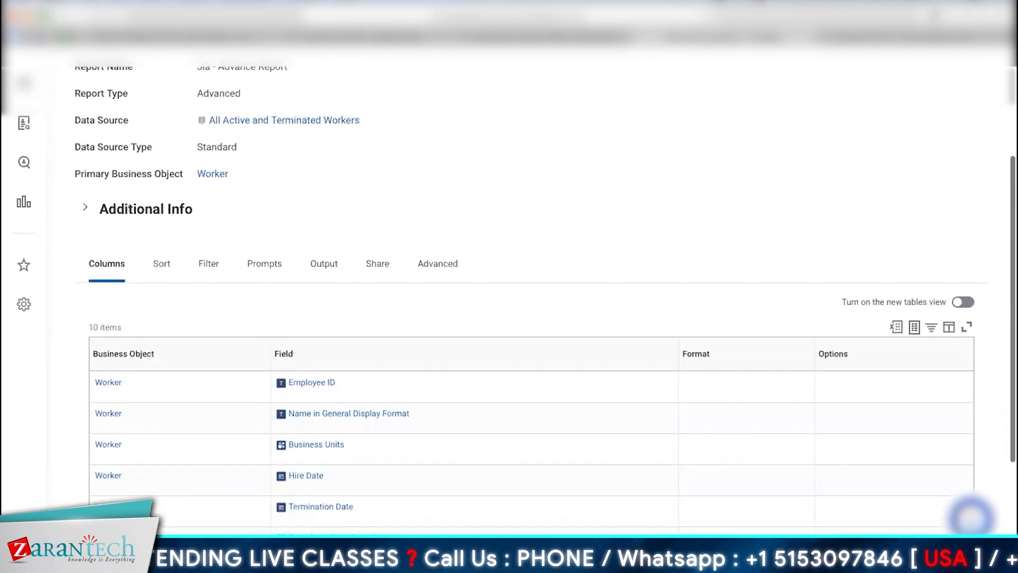
{"action": "left_click", "coordinate": [377, 127]}
{"action": "mouse_move", "coordinate": [433, 178]}
{"action": "left_click", "coordinate": [534, 186]}
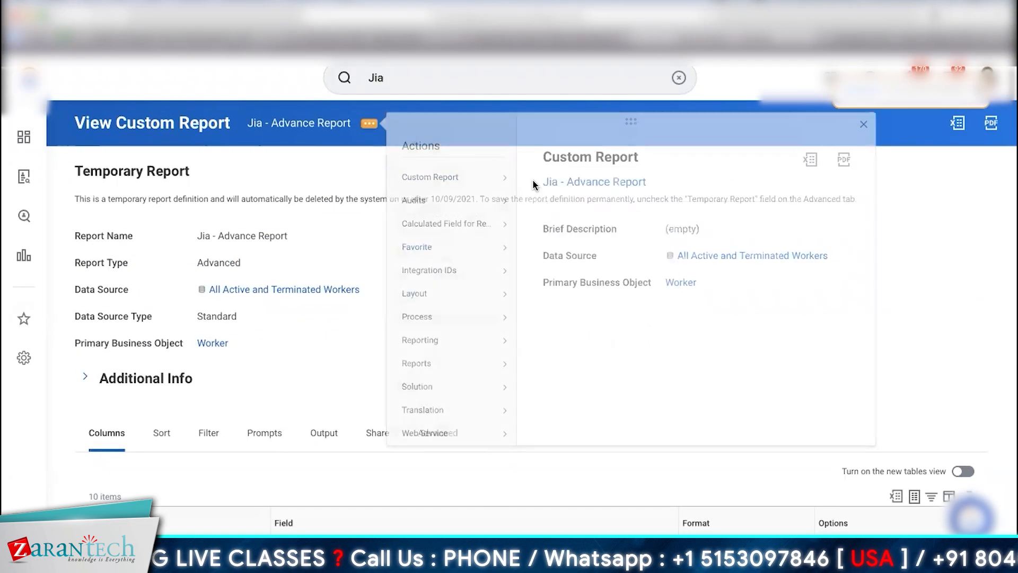
{"action": "scroll", "coordinate": [705, 363], "scroll_direction": "down", "scroll_amount": 10}
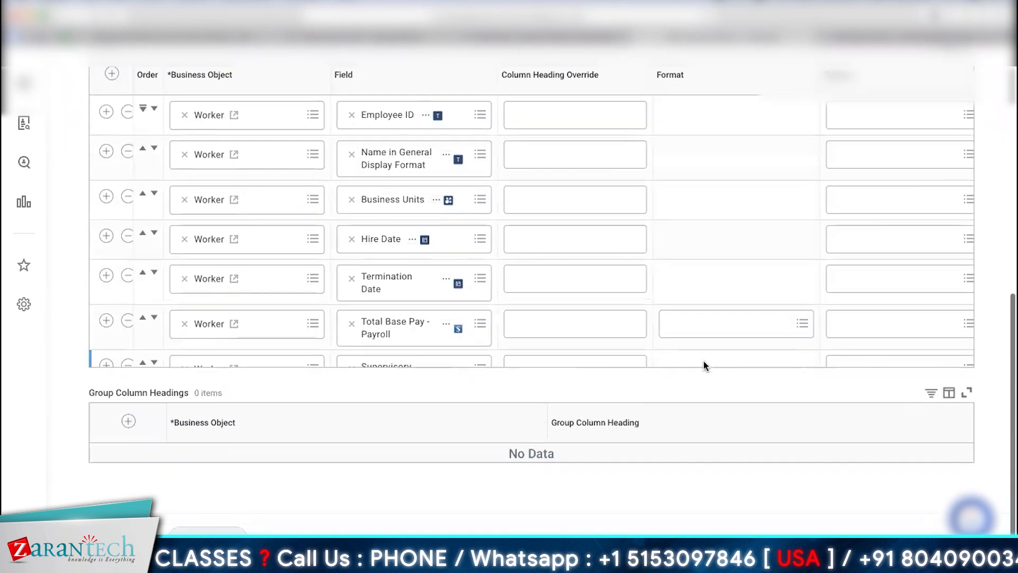
{"action": "left_click", "coordinate": [106, 247]}
{"action": "left_click", "coordinate": [419, 301]}
{"action": "type", "text": "CF_LRV_Manager's Location"}
{"action": "key", "text": "Return"}
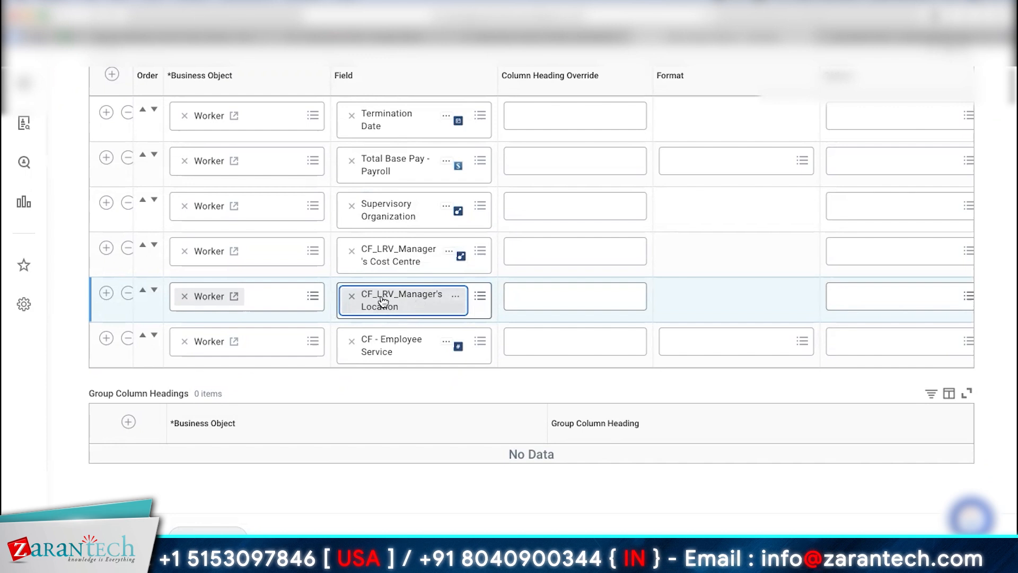
Step: Add another column row and start a calculated field for the report
{"action": "left_click", "coordinate": [106, 294]}
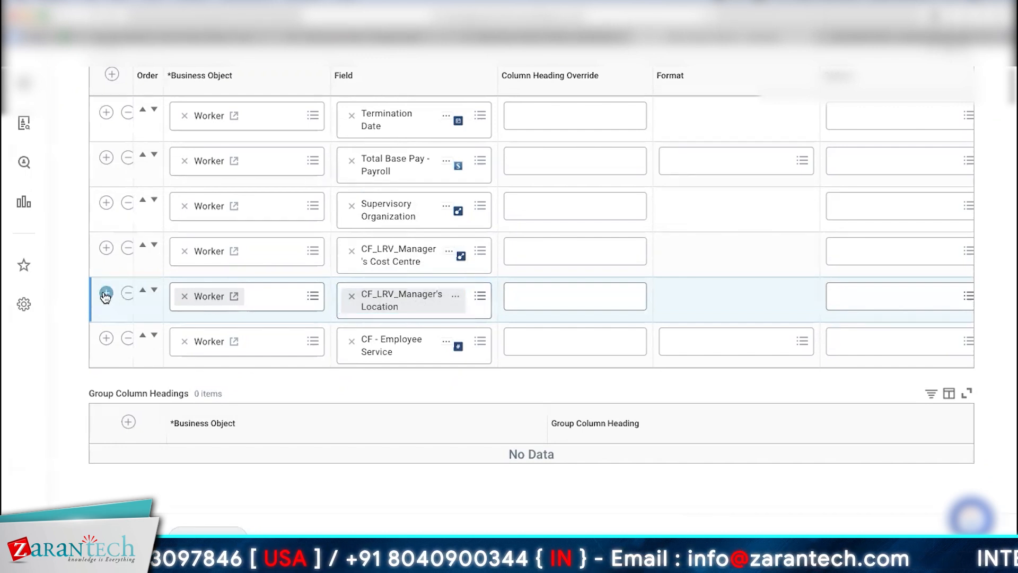
{"action": "left_click", "coordinate": [366, 342]}
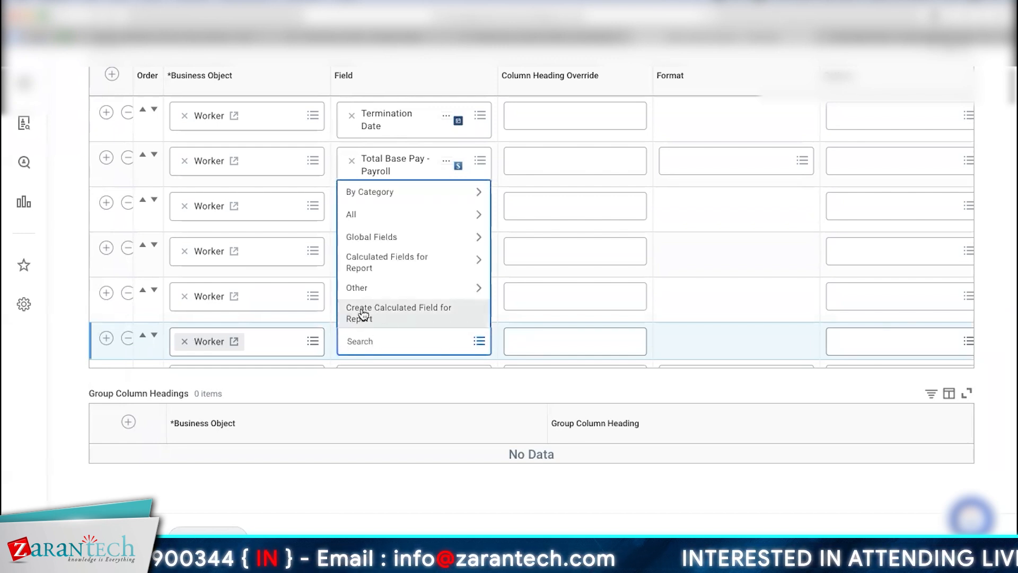
{"action": "left_click", "coordinate": [370, 315]}
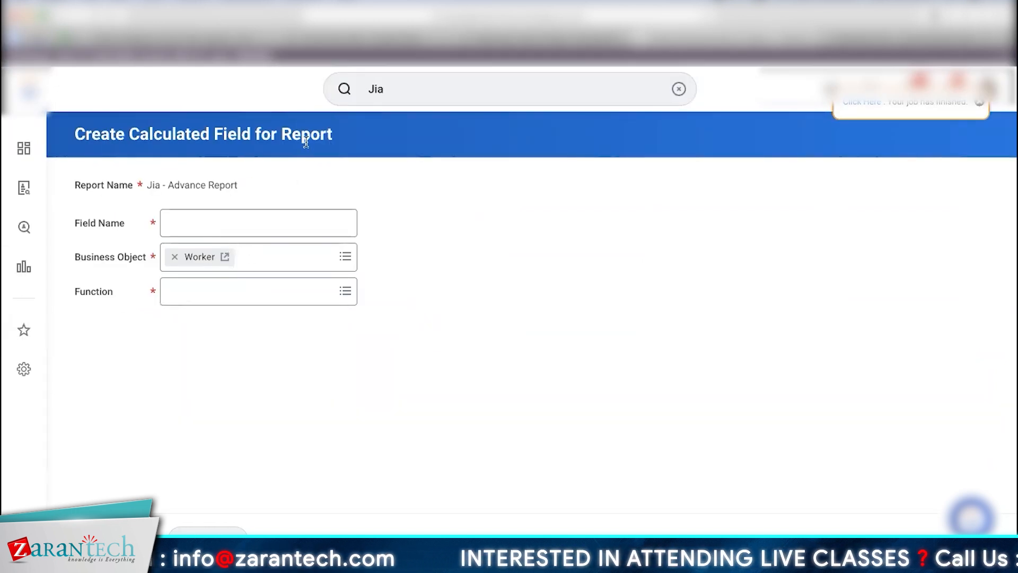
Step: Remove the empty Worker column row from Jia - Advance Report's Columns
{"action": "left_click_drag", "start_coordinate": [282, 134], "coordinate": [335, 134]}
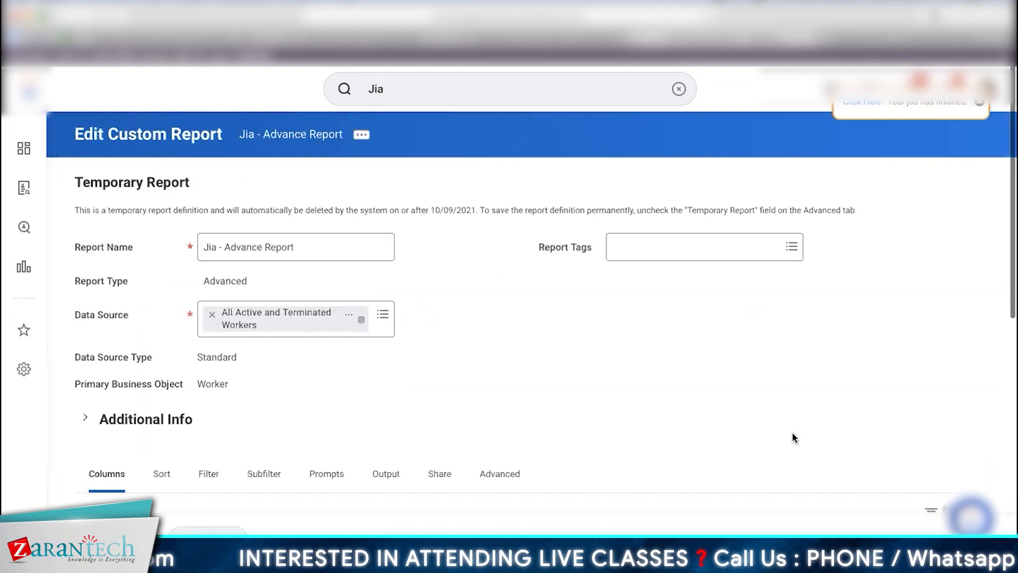
{"action": "scroll", "coordinate": [858, 466], "scroll_direction": "down", "scroll_amount": 6}
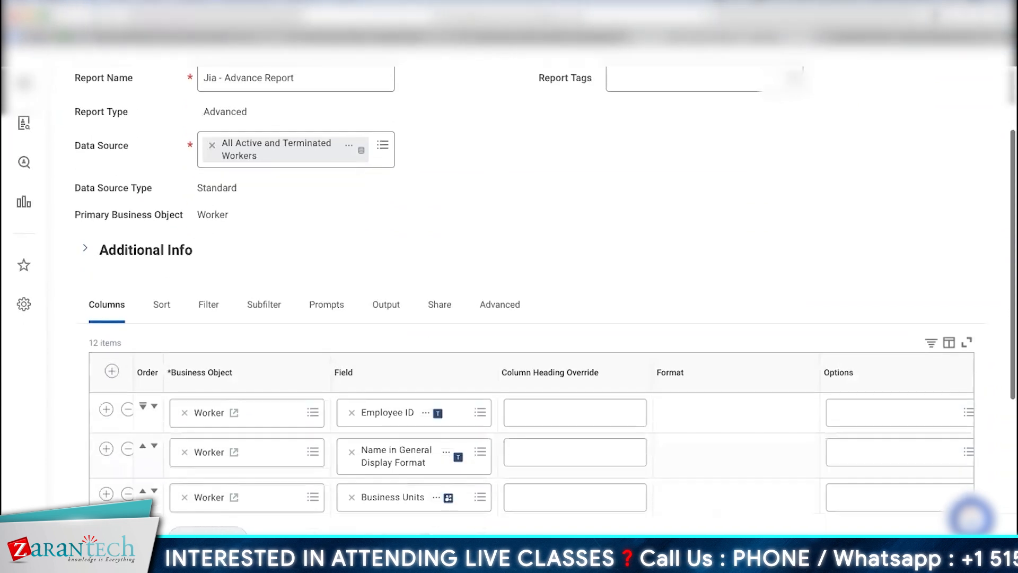
{"action": "scroll", "coordinate": [852, 470], "scroll_direction": "down", "scroll_amount": 3}
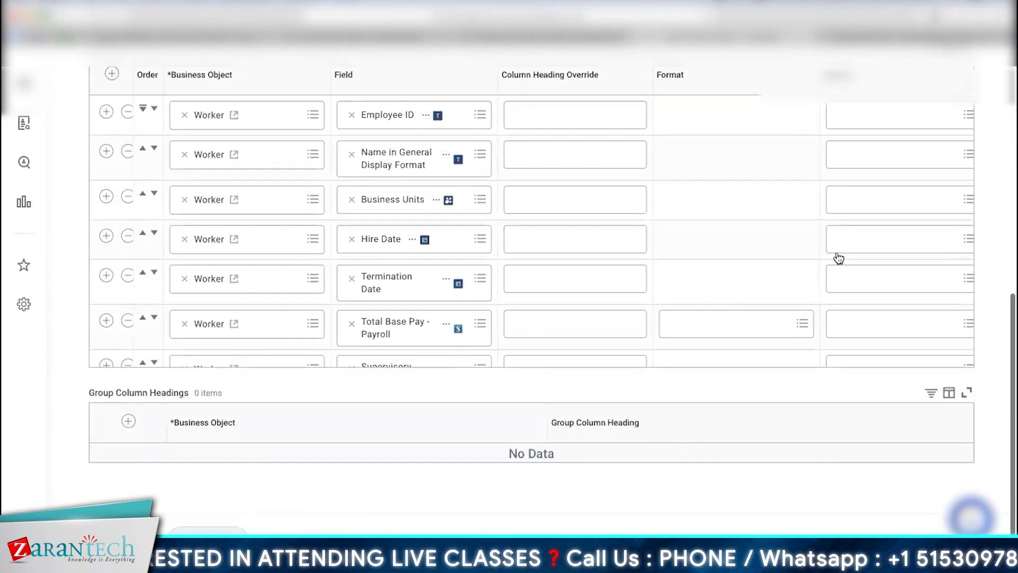
{"action": "scroll", "coordinate": [765, 249], "scroll_direction": "down", "scroll_amount": 5}
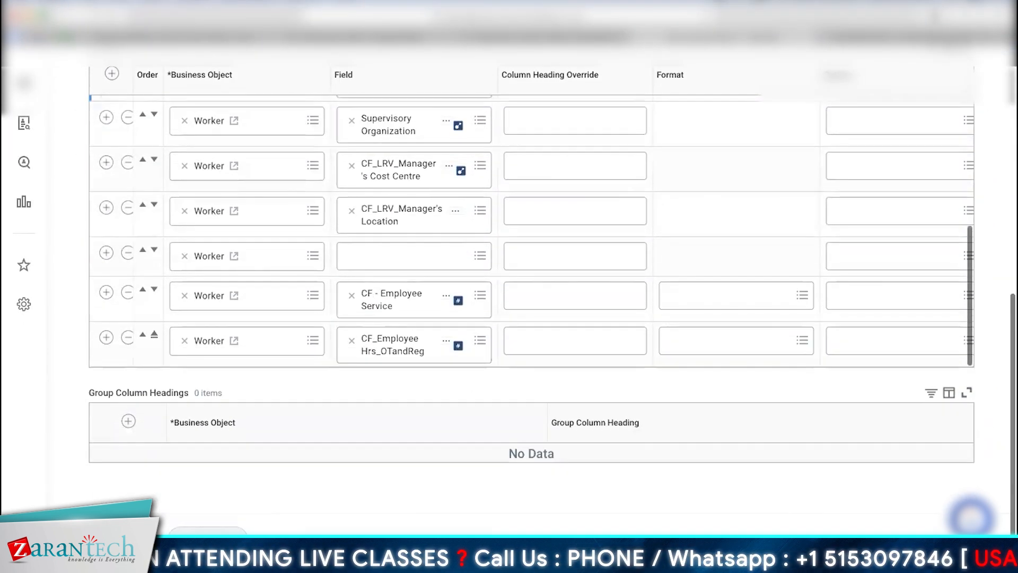
{"action": "left_click", "coordinate": [134, 256]}
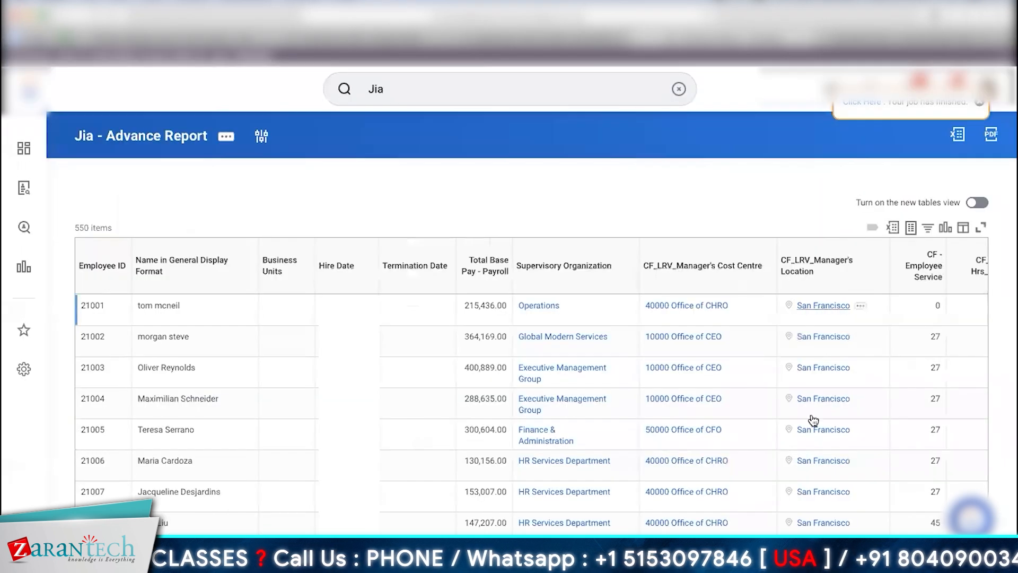
{"action": "scroll", "coordinate": [801, 202], "scroll_direction": "down", "scroll_amount": 2}
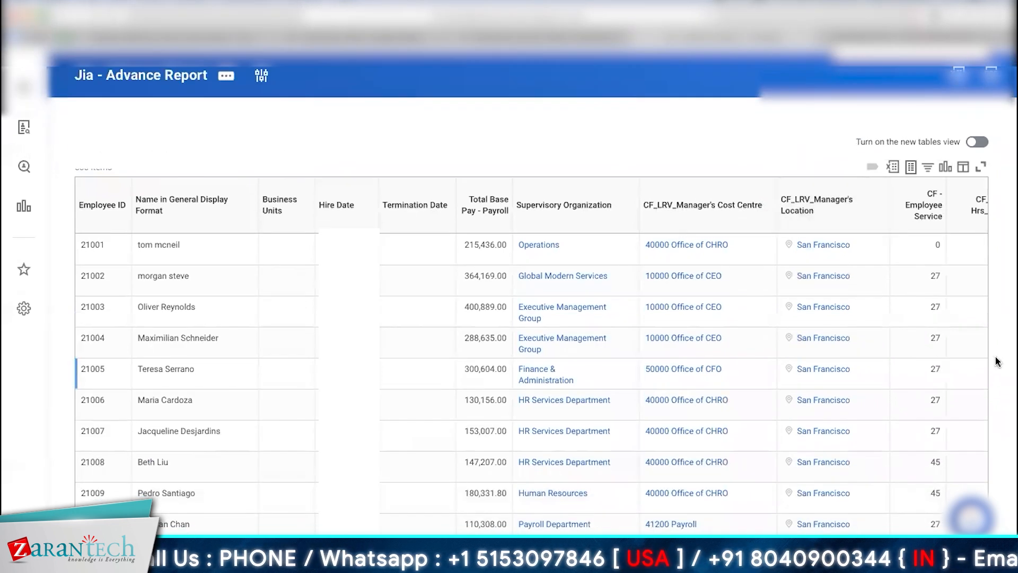
{"action": "scroll", "coordinate": [983, 361], "scroll_direction": "down", "scroll_amount": 5}
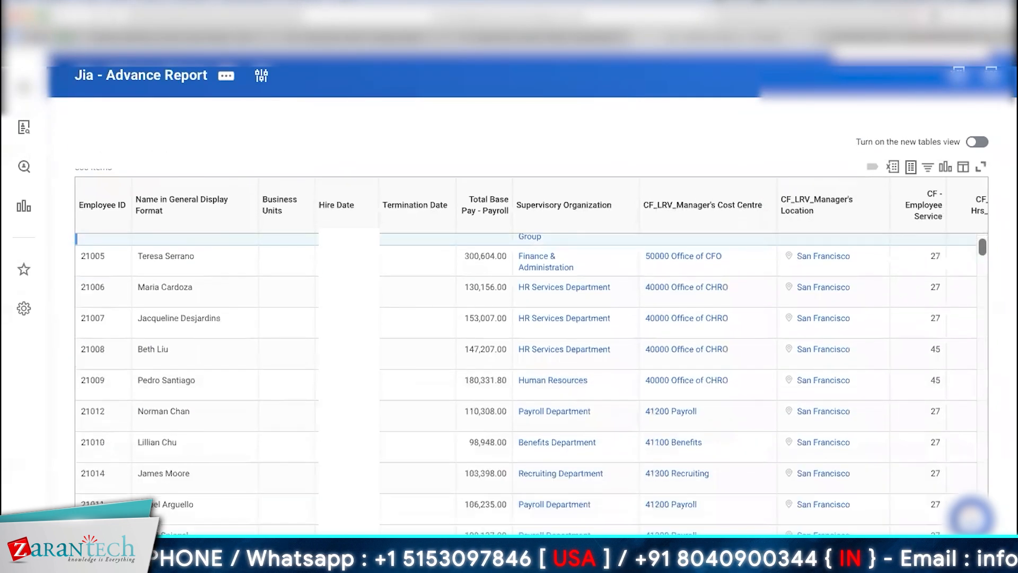
{"action": "scroll", "coordinate": [525, 382], "scroll_direction": "down", "scroll_amount": 5}
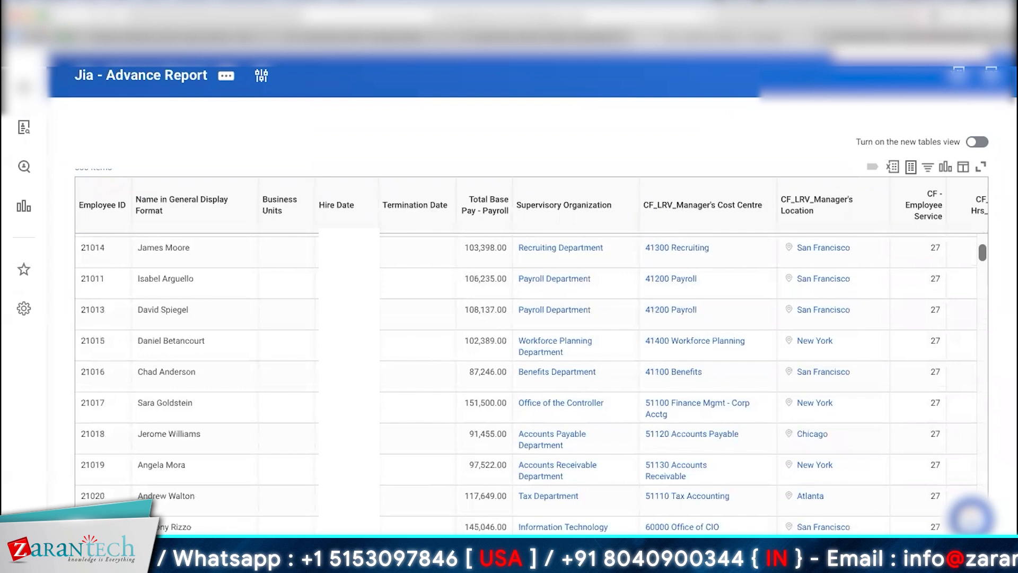
{"action": "triple_click", "coordinate": [190, 337]}
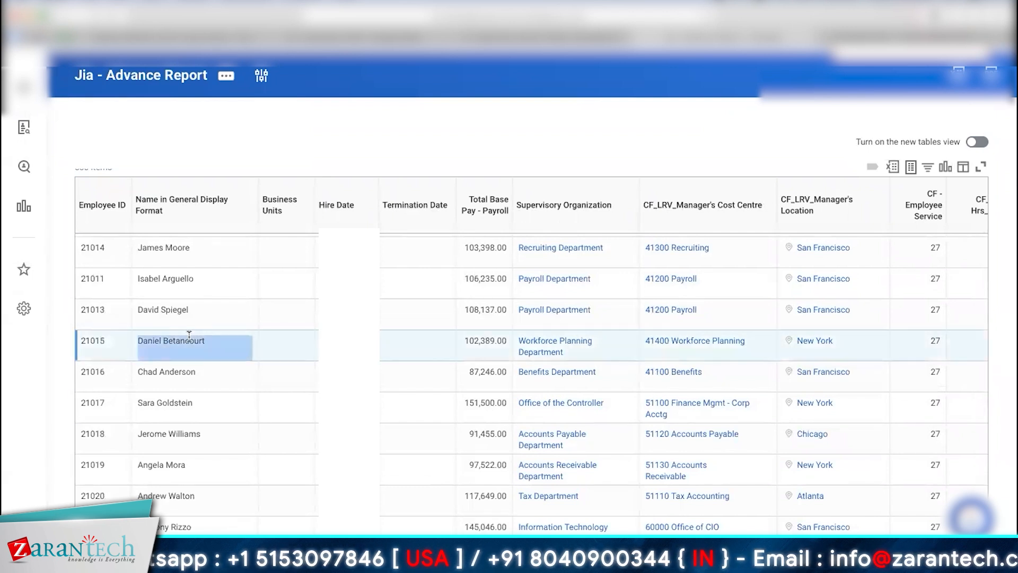
{"action": "left_click_drag", "start_coordinate": [142, 340], "coordinate": [210, 339]}
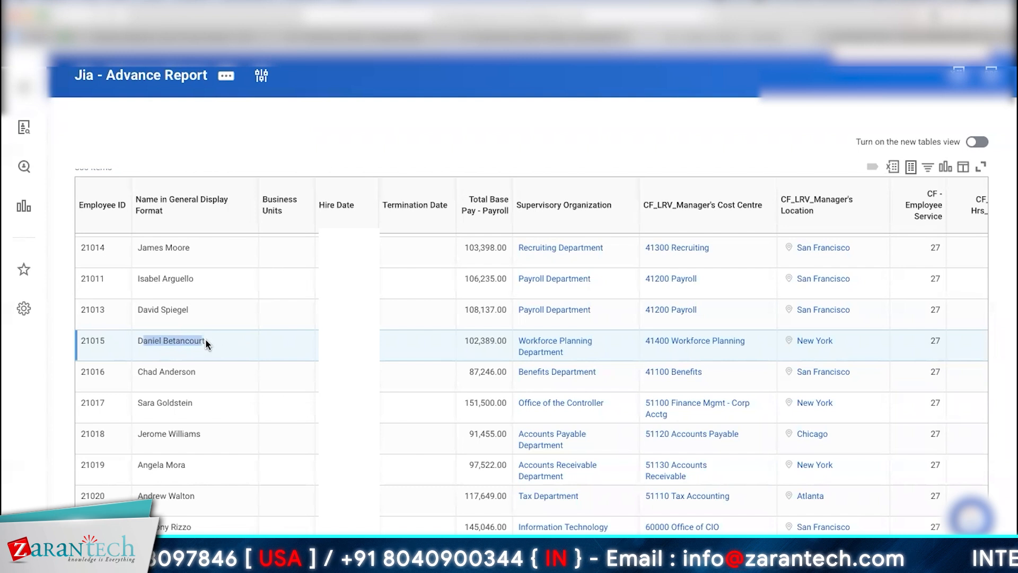
{"action": "triple_click", "coordinate": [205, 338]}
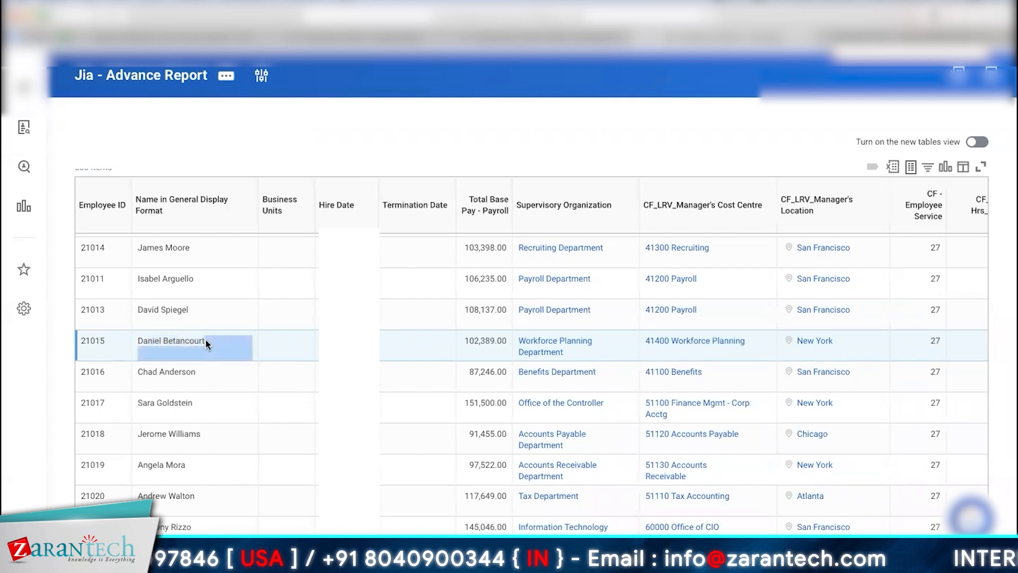
{"action": "right_click", "coordinate": [150, 339]}
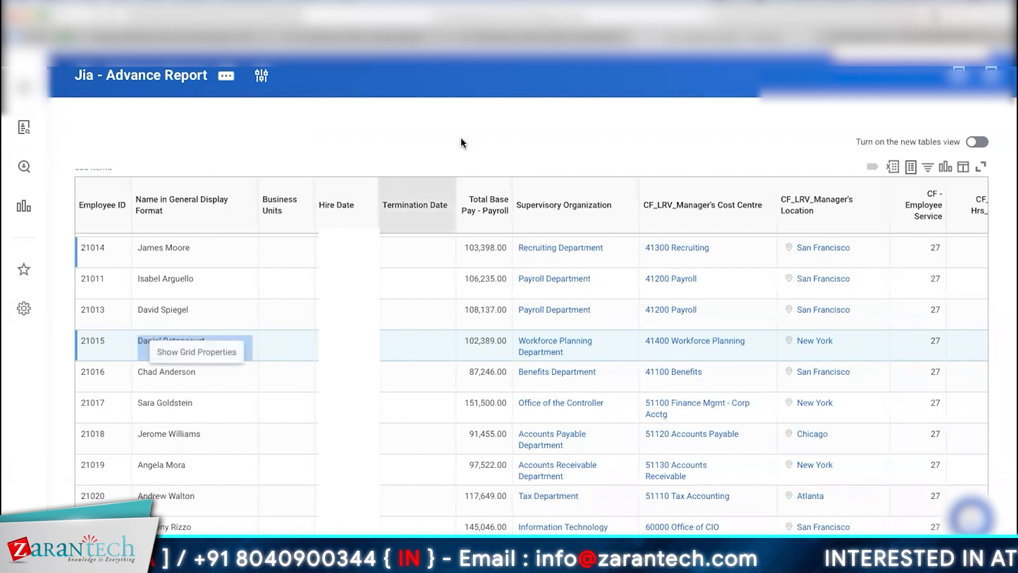
{"action": "left_click", "coordinate": [465, 140]}
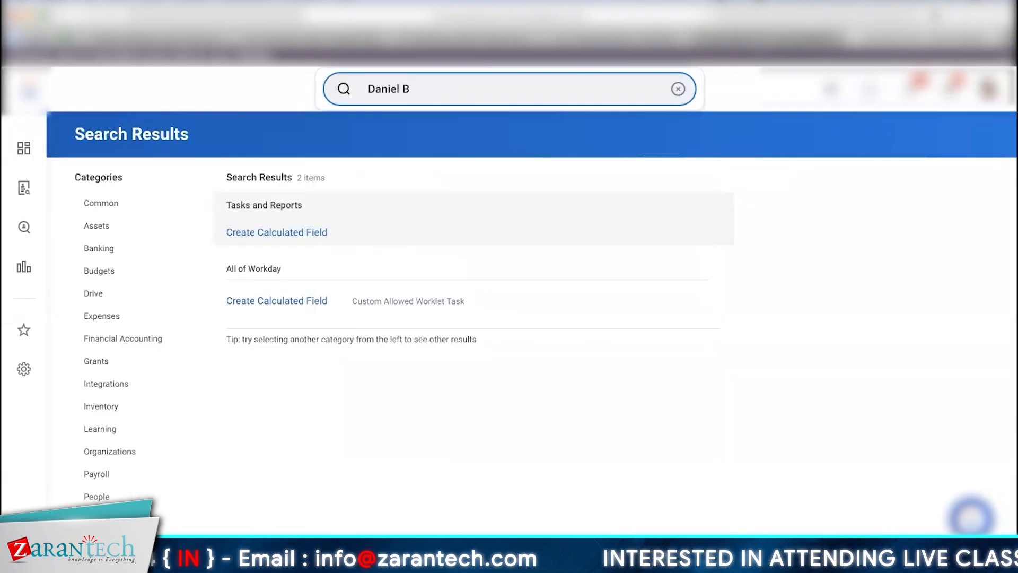
{"action": "type", "text": "l B"}
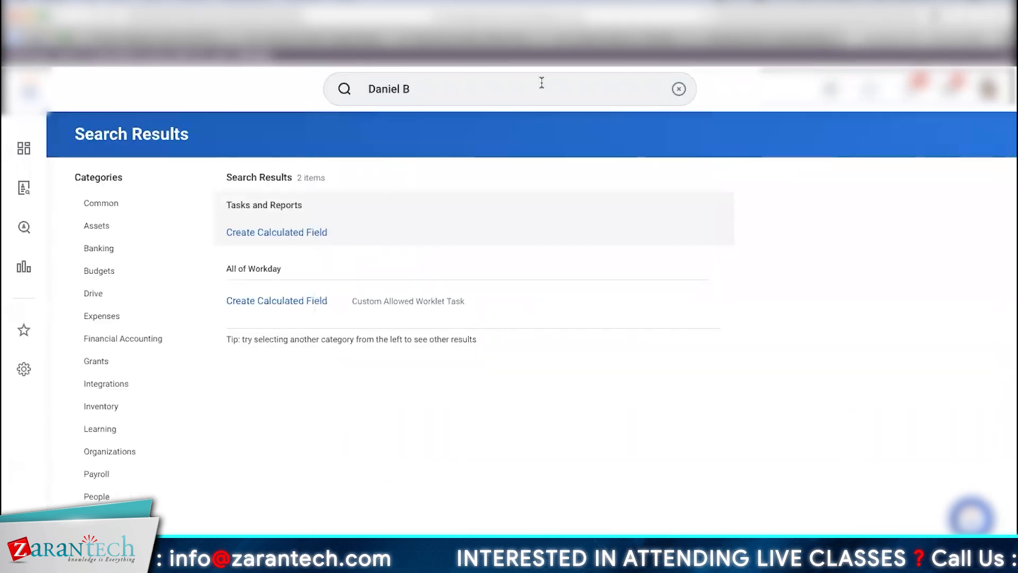
Step: Search for the worker, open their profile, and list their Job organization memberships
{"action": "left_click", "coordinate": [542, 82]}
{"action": "type", "text": "etancourt"}
{"action": "key", "text": "Return"}
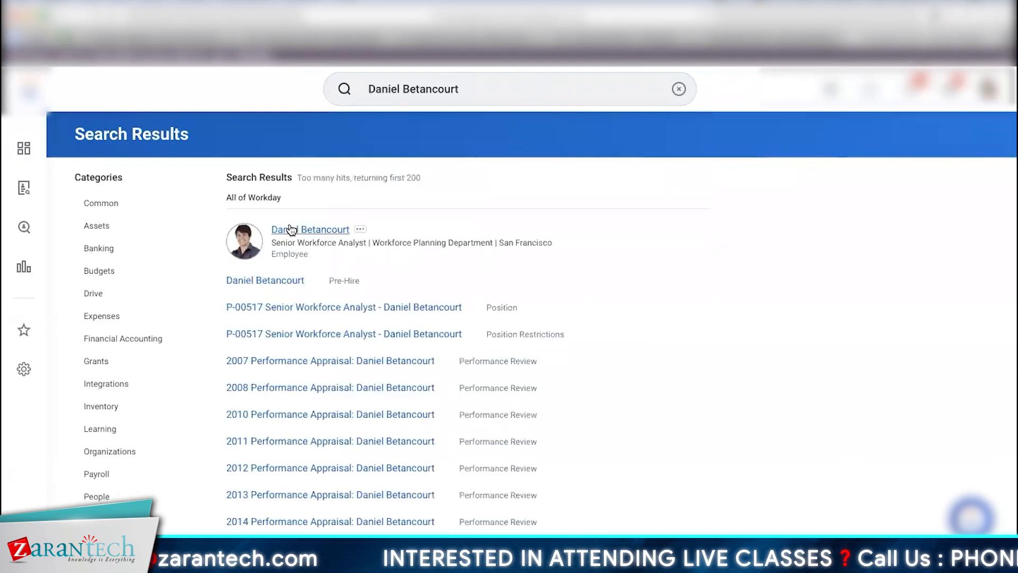
{"action": "left_click", "coordinate": [310, 232]}
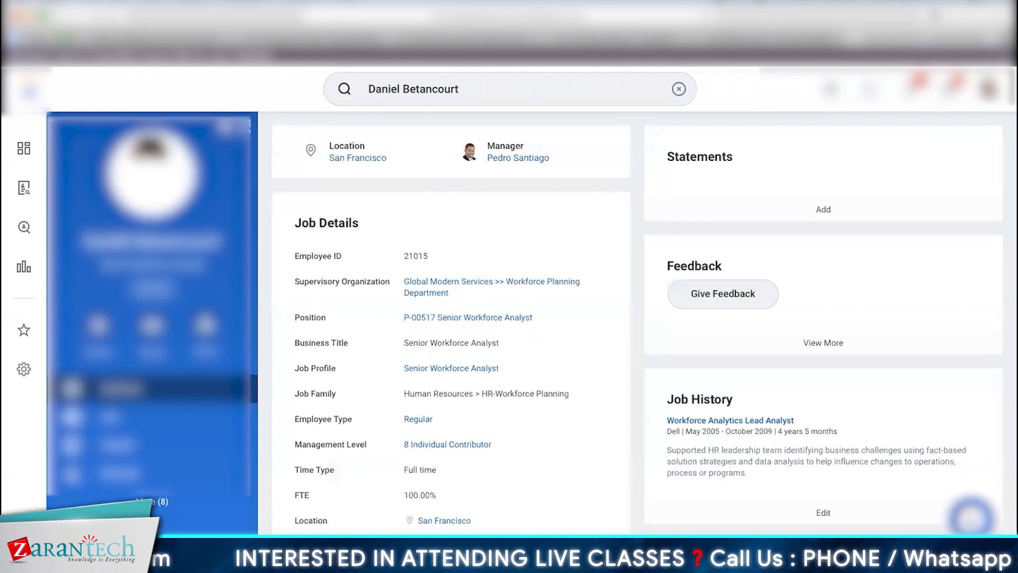
{"action": "mouse_move", "coordinate": [522, 162]}
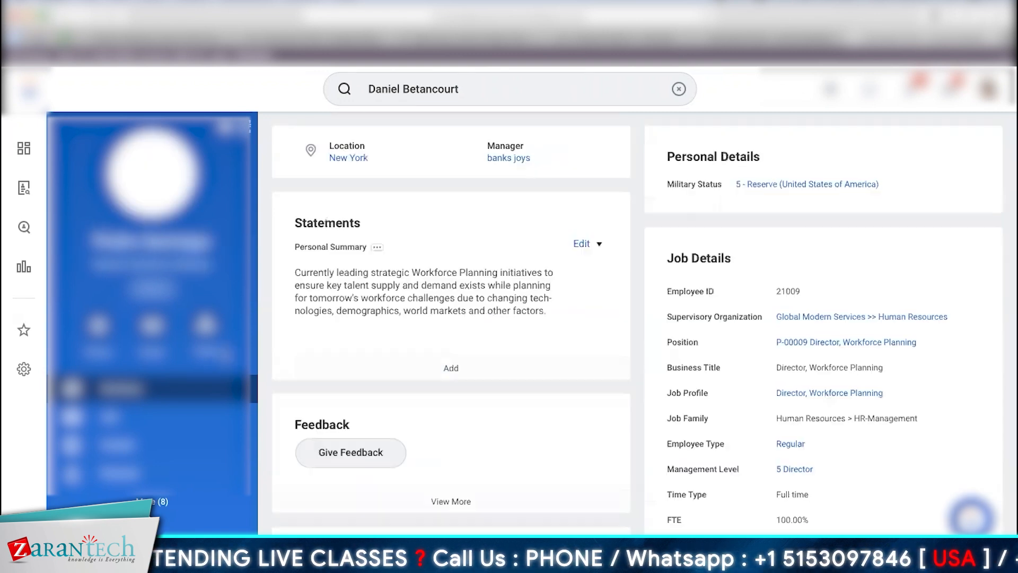
{"action": "left_click", "coordinate": [111, 417]}
{"action": "left_click", "coordinate": [388, 141]}
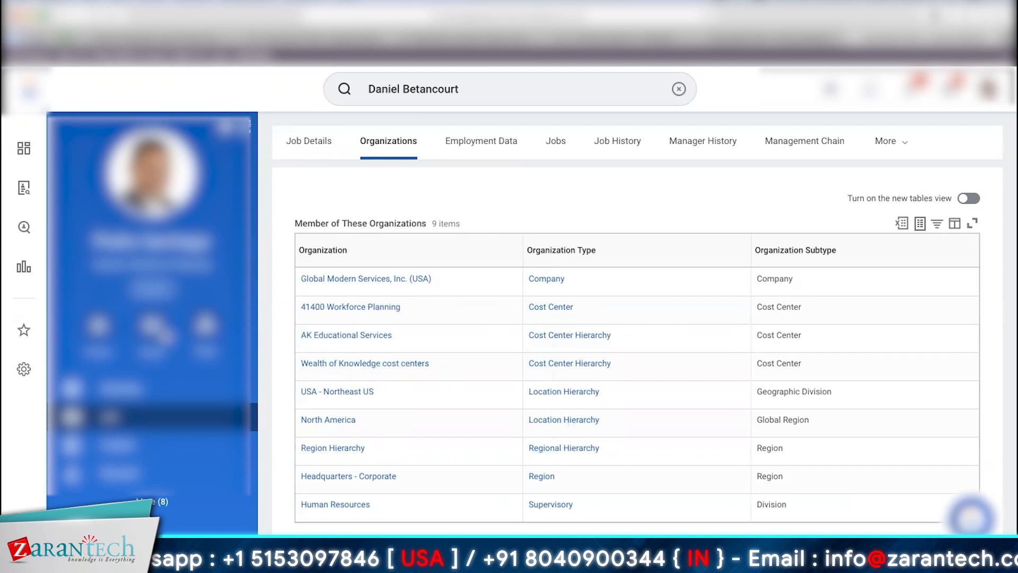
Step: Return to the worker profile's Summary page
{"action": "left_click", "coordinate": [122, 389]}
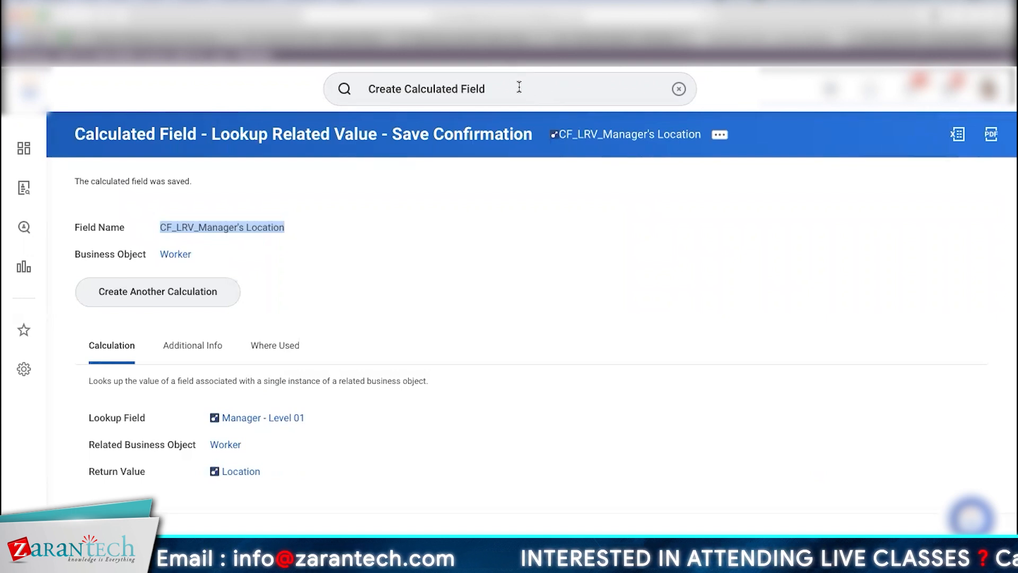
Step: Leave the Workday search and bring up PowerPoint's Presentation2 on the Calculated Fields slide
{"action": "left_click", "coordinate": [520, 86]}
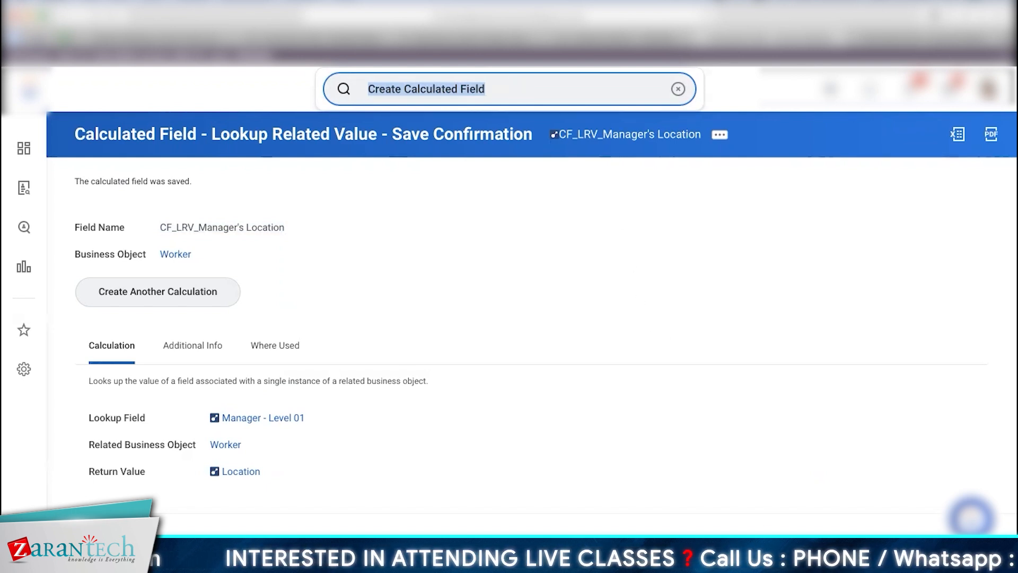
{"action": "key", "text": "super+Tab"}
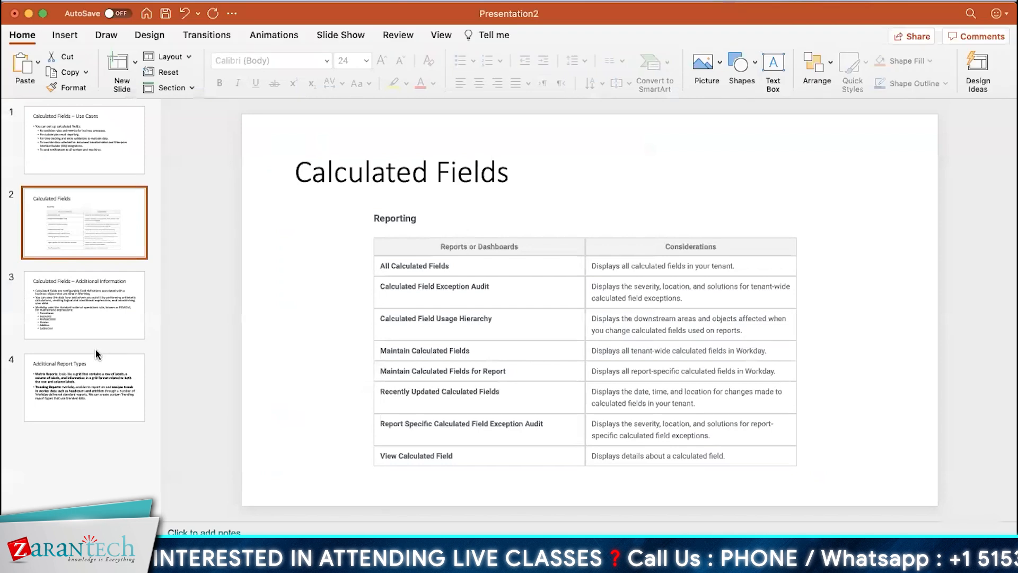
Step: Show slide 3, Calculated Fields – Additional Information, then return to the Workday report
{"action": "left_click", "coordinate": [70, 307]}
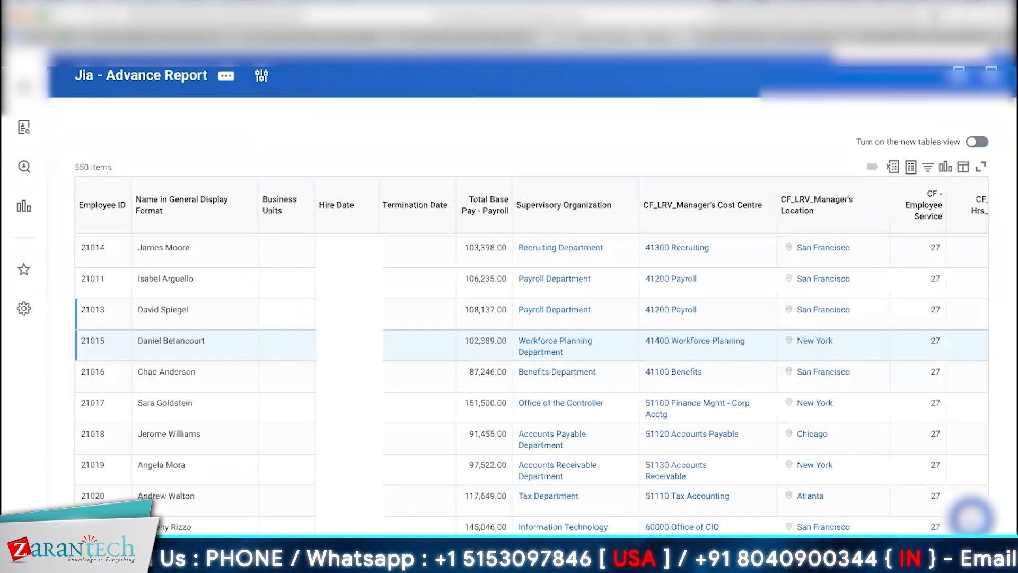
Step: Edit Jia - Advance Report and add a new column after Termination Date
{"action": "left_click", "coordinate": [225, 78]}
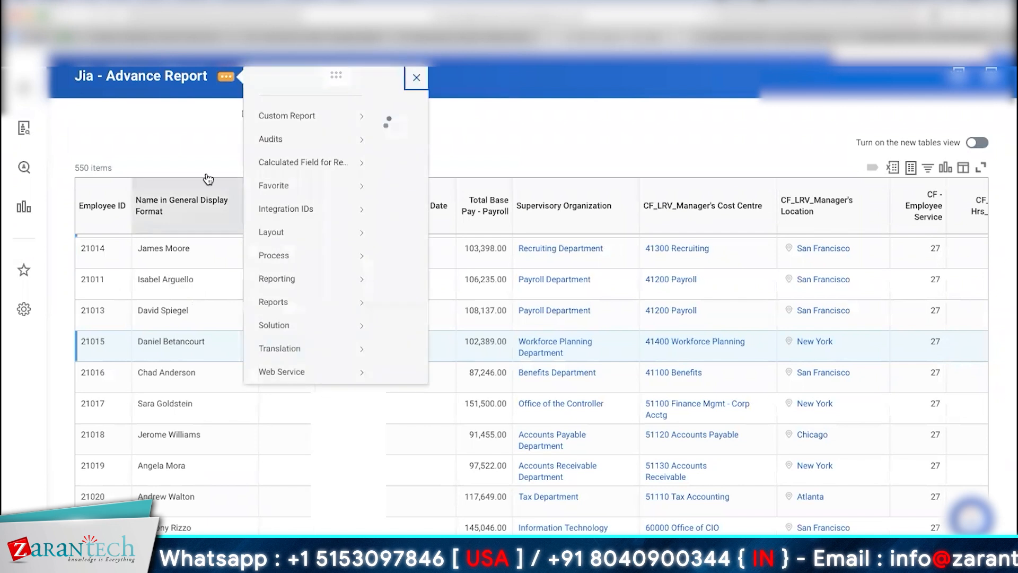
{"action": "mouse_move", "coordinate": [318, 132]}
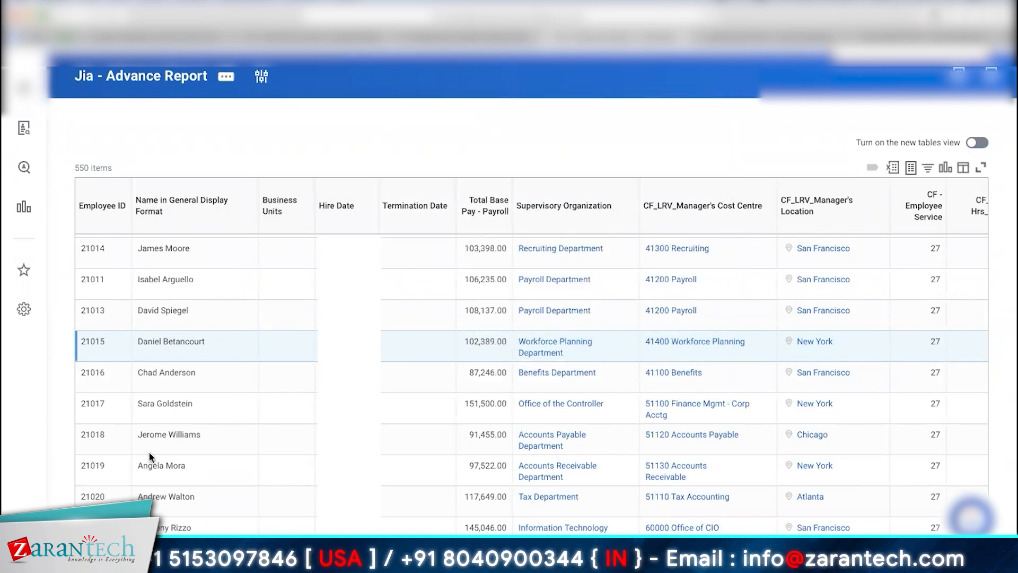
{"action": "scroll", "coordinate": [509, 319], "scroll_direction": "down", "scroll_amount": 1}
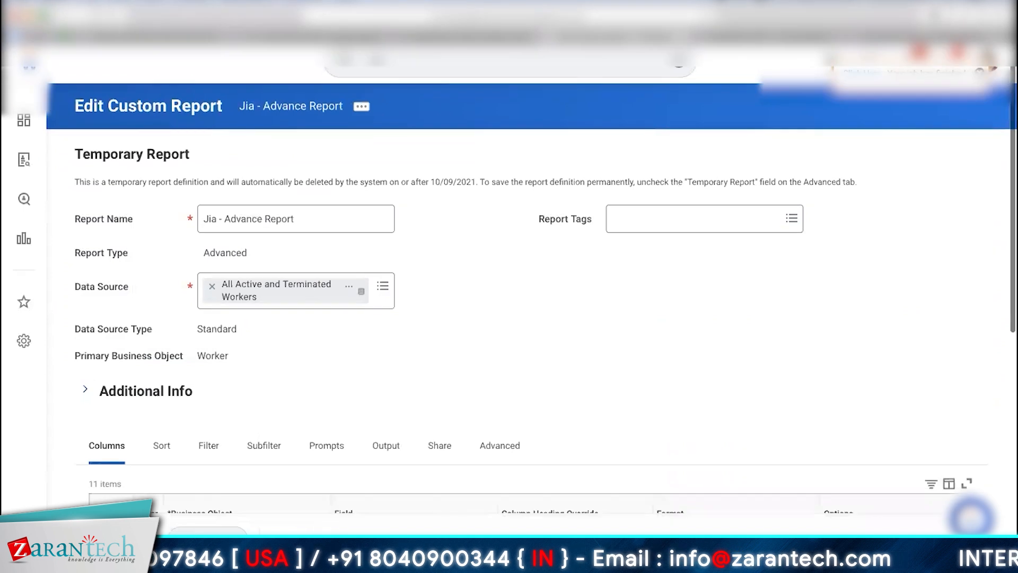
{"action": "left_click_drag", "start_coordinate": [1007, 321], "coordinate": [1008, 544]}
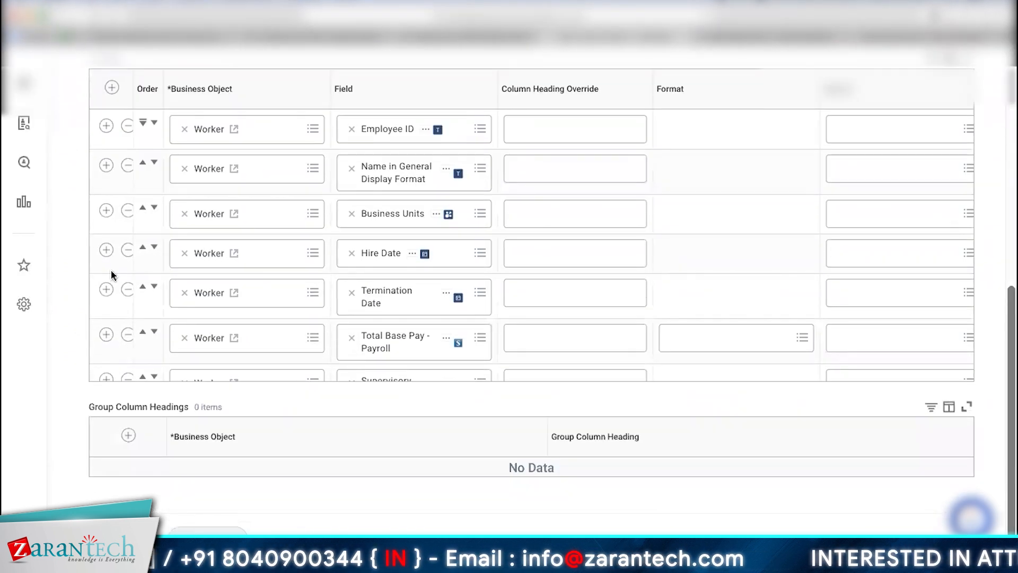
{"action": "left_click", "coordinate": [106, 289]}
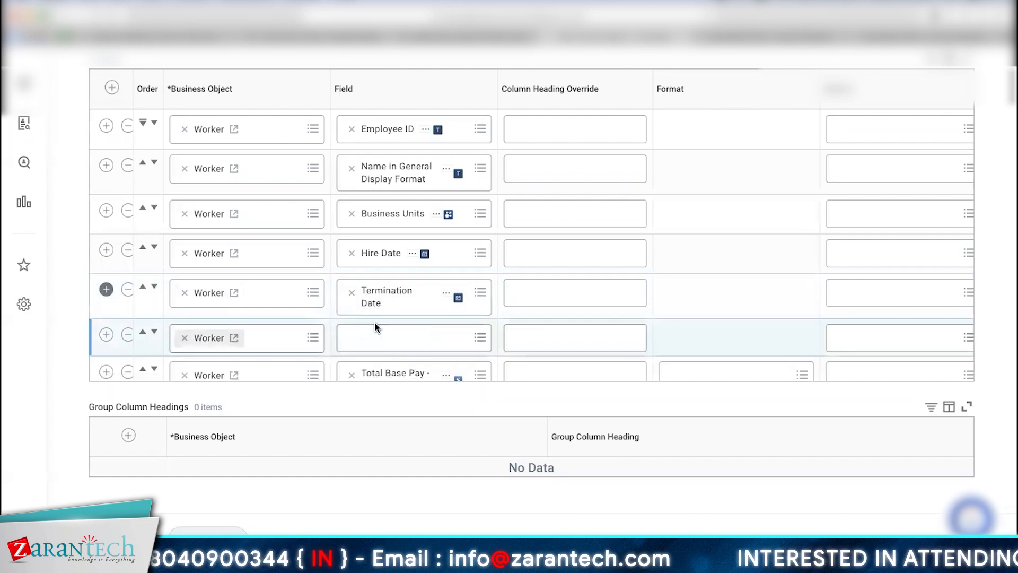
Step: Check the new Worker column's field choices, close them, and review the columns grid
{"action": "left_click", "coordinate": [384, 336]}
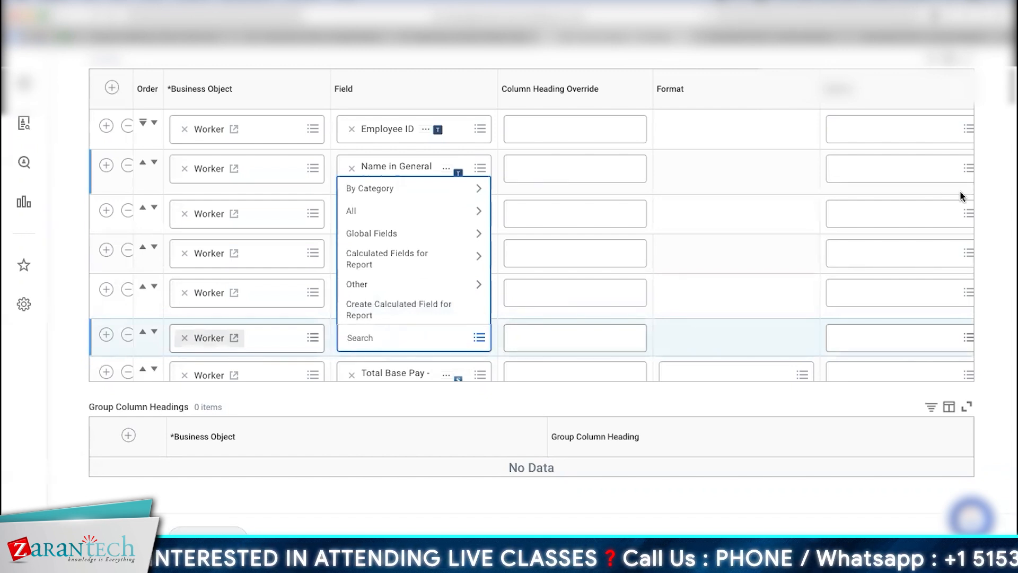
{"action": "left_click", "coordinate": [1007, 203]}
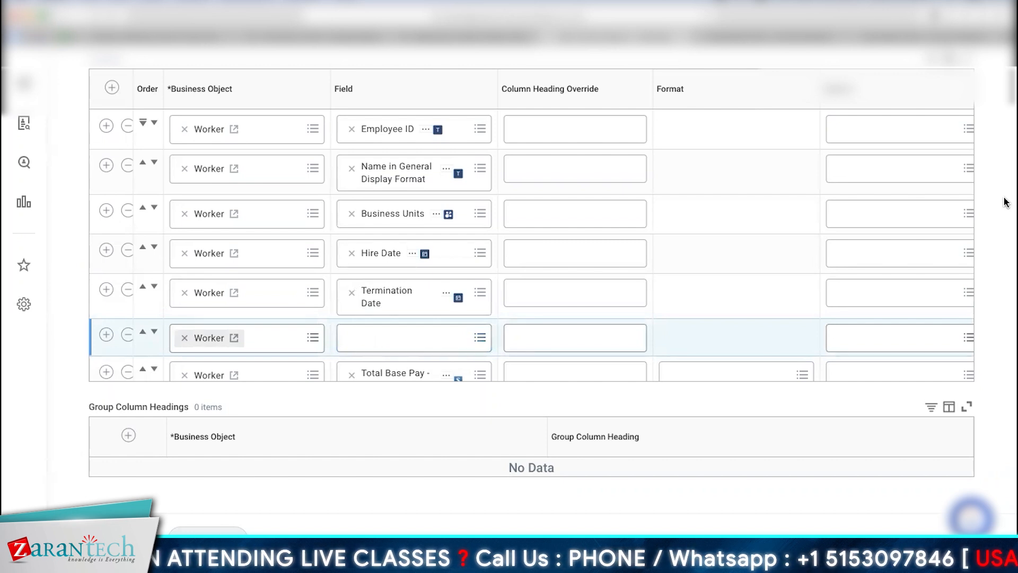
{"action": "scroll", "coordinate": [1007, 202], "scroll_direction": "up", "scroll_amount": 6}
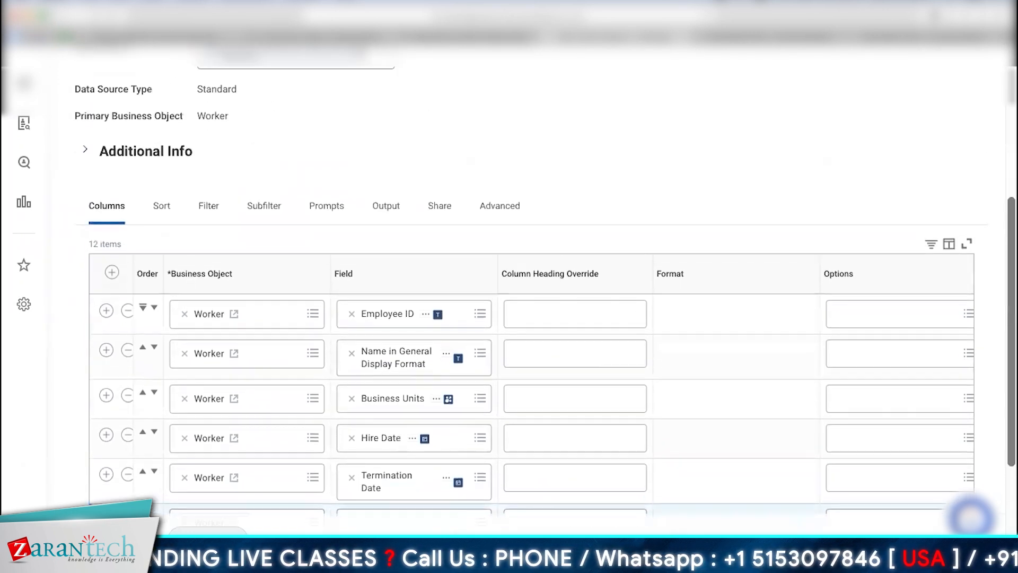
{"action": "scroll", "coordinate": [1007, 202], "scroll_direction": "up", "scroll_amount": 2}
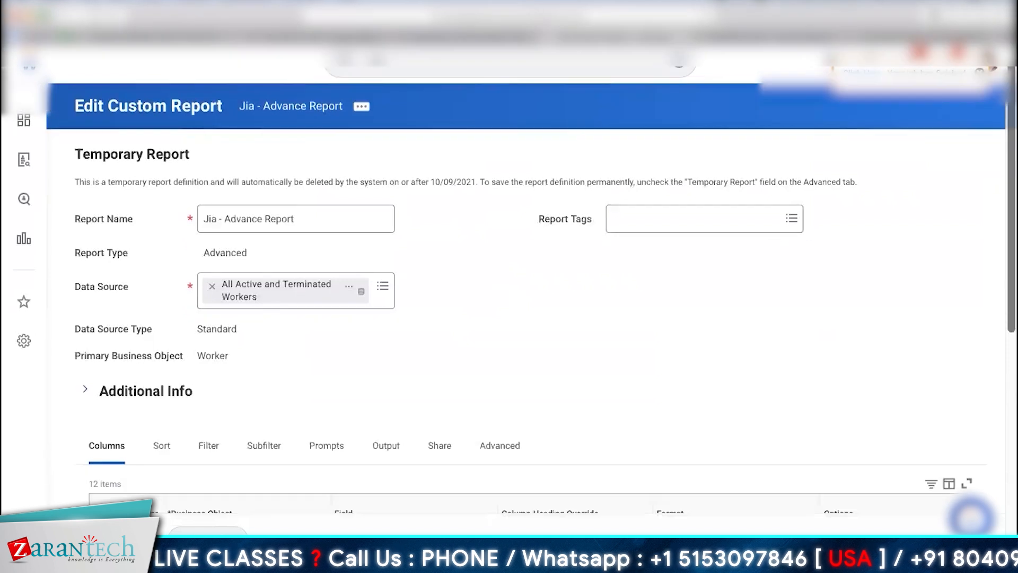
{"action": "scroll", "coordinate": [1007, 203], "scroll_direction": "down", "scroll_amount": 5}
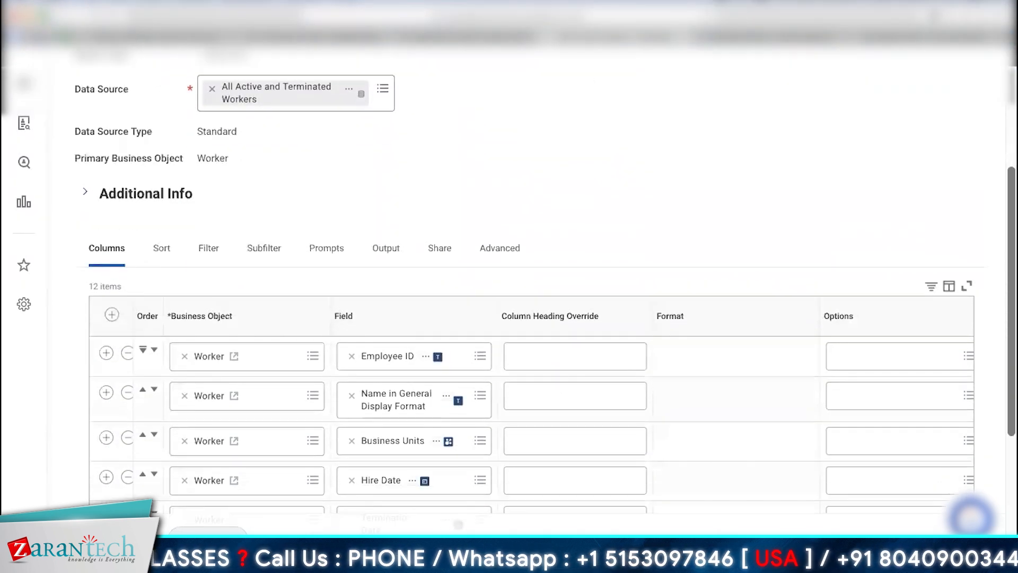
{"action": "scroll", "coordinate": [574, 200], "scroll_direction": "down", "scroll_amount": 2}
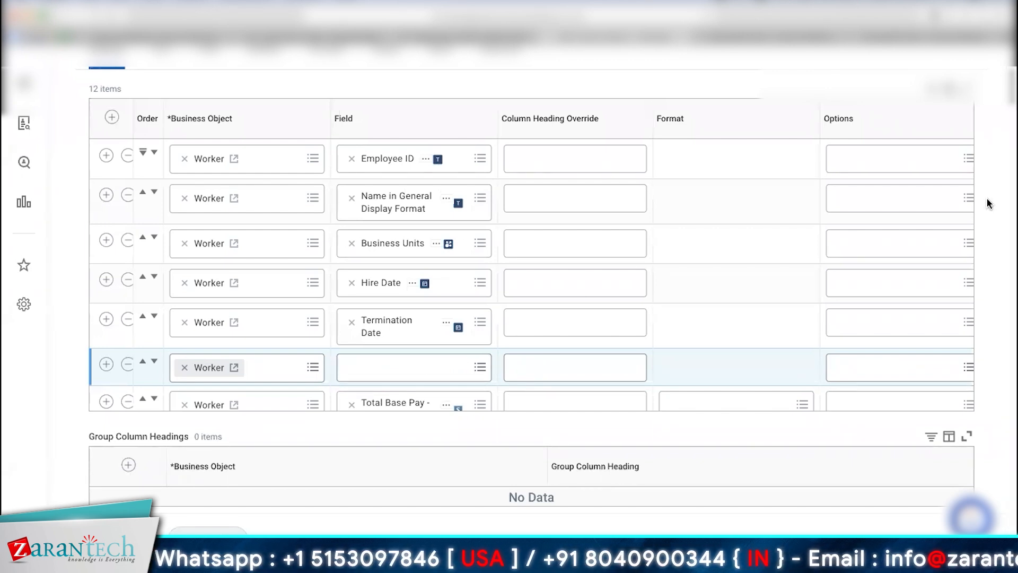
{"action": "scroll", "coordinate": [989, 203], "scroll_direction": "up", "scroll_amount": 7}
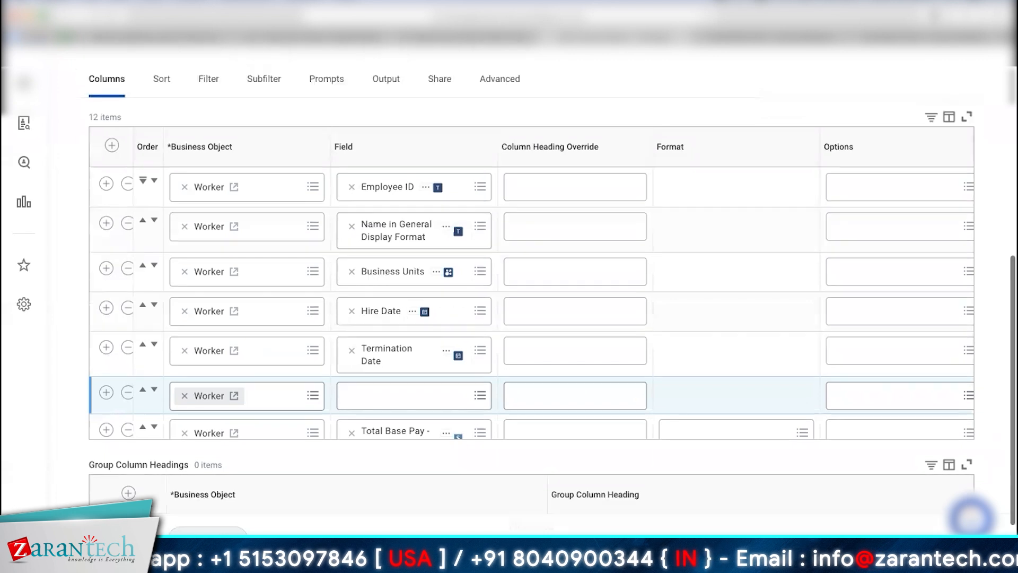
{"action": "scroll", "coordinate": [989, 203], "scroll_direction": "up", "scroll_amount": 1}
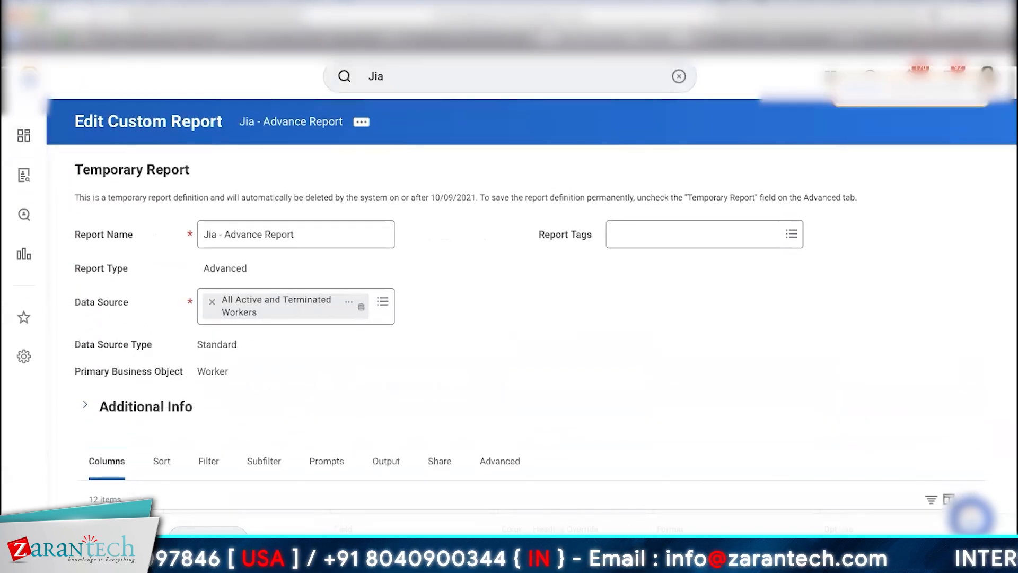
{"action": "scroll", "coordinate": [509, 287], "scroll_direction": "down", "scroll_amount": 4}
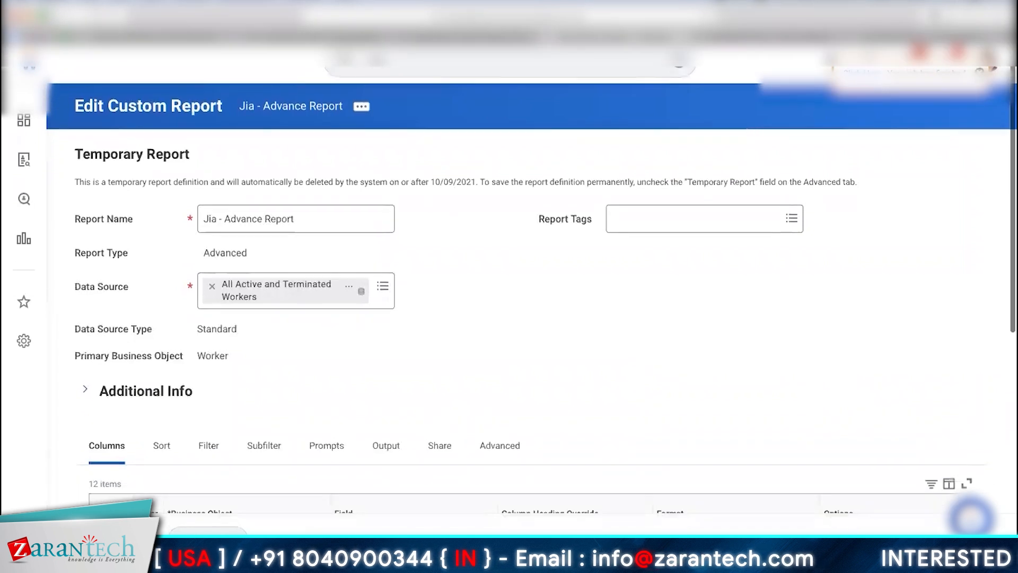
{"action": "scroll", "coordinate": [984, 204], "scroll_direction": "down", "scroll_amount": 5}
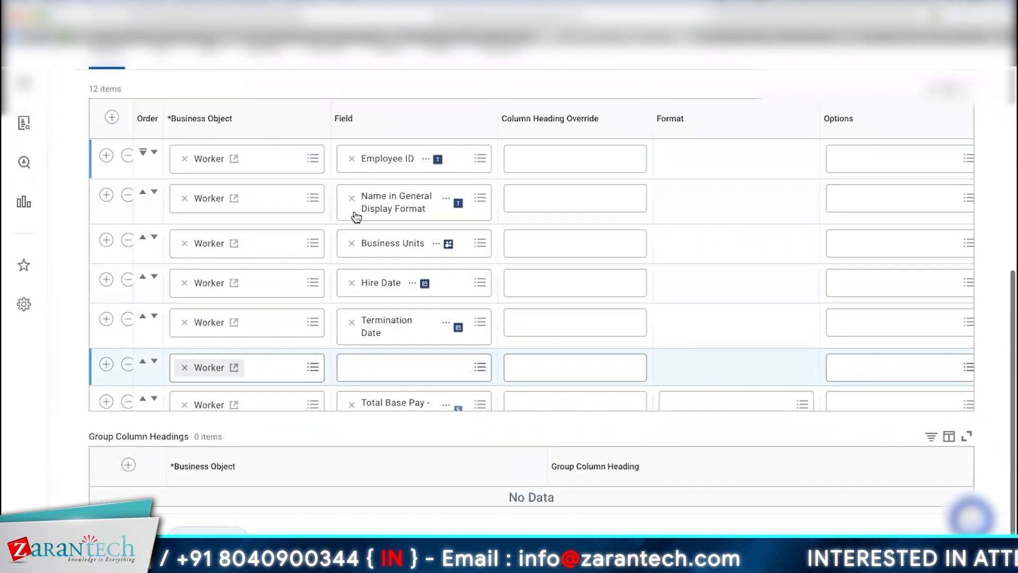
Step: Name the new calculated field Cf_LRV_Manager's Location Hierarchy and use the Lookup Related Value function
{"action": "left_click", "coordinate": [391, 376]}
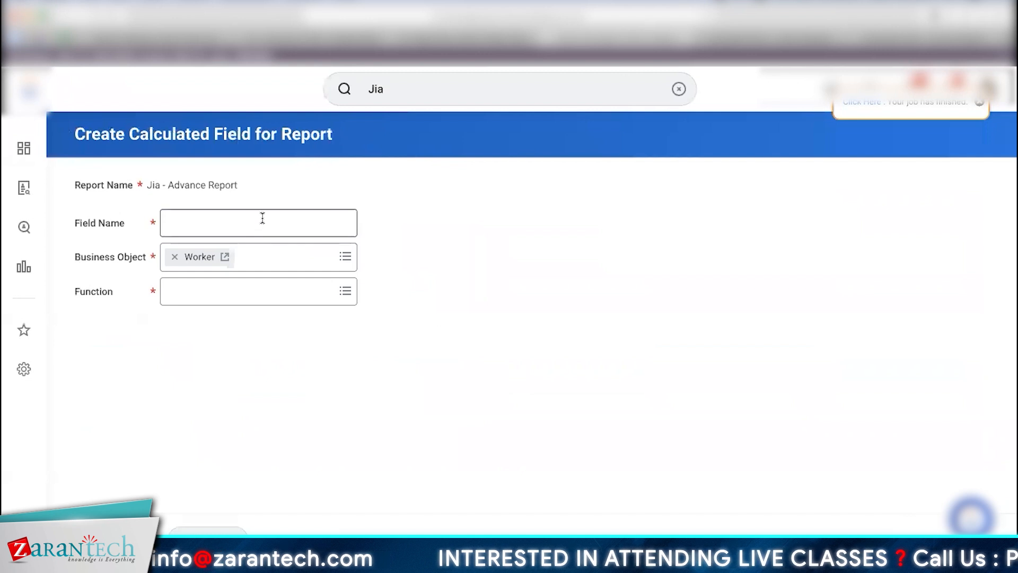
{"action": "left_click", "coordinate": [262, 217]}
{"action": "type", "text": "Cf"}
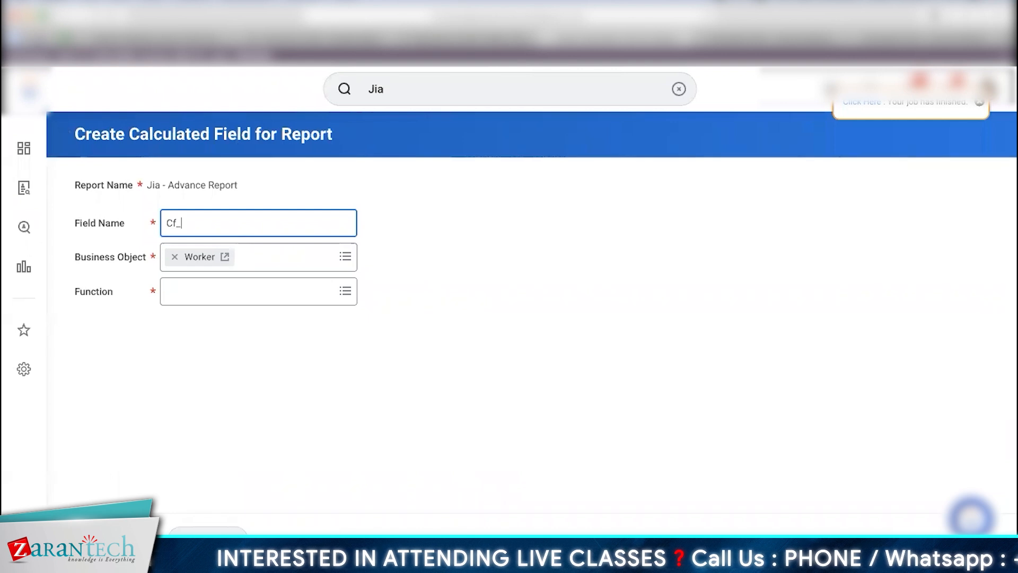
{"action": "type", "text": "_LRV_Manager's Location Hierarchy"}
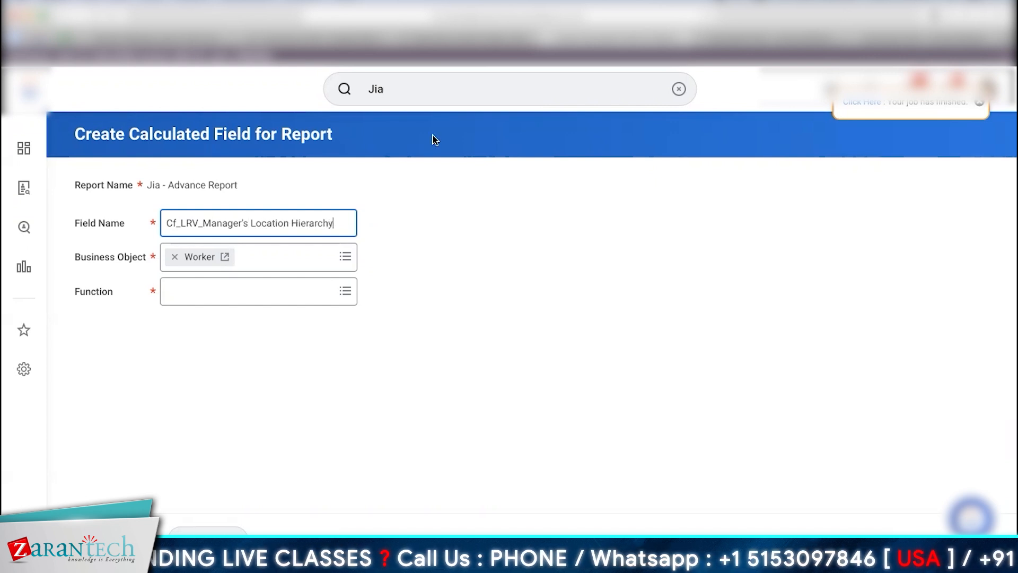
{"action": "left_click", "coordinate": [278, 294]}
{"action": "type", "text": "LRV"}
{"action": "key", "text": "Return"}
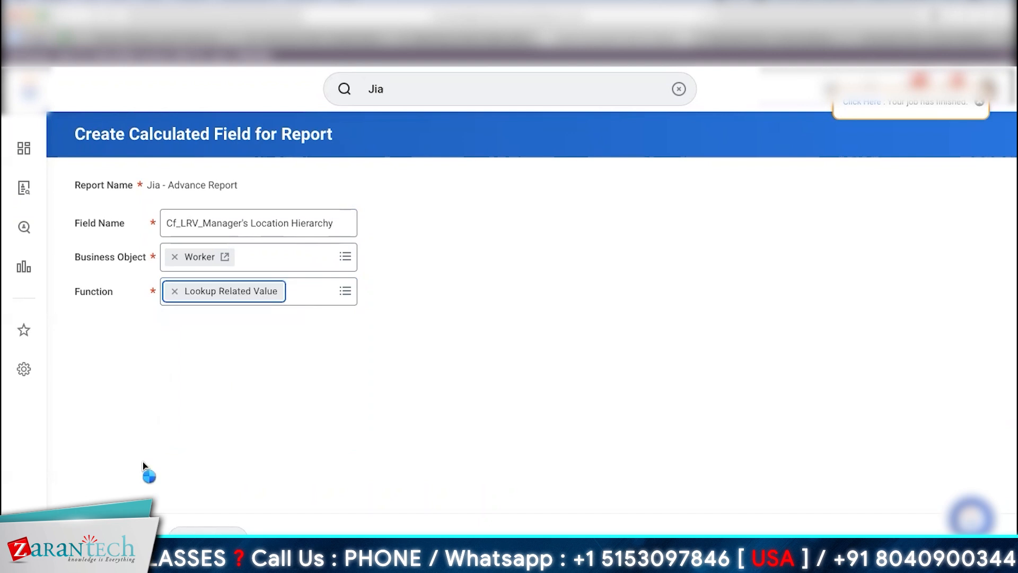
Step: Set the lookup field to Manager - Level 01
{"action": "left_click", "coordinate": [274, 354]}
{"action": "type", "text": "Manage"}
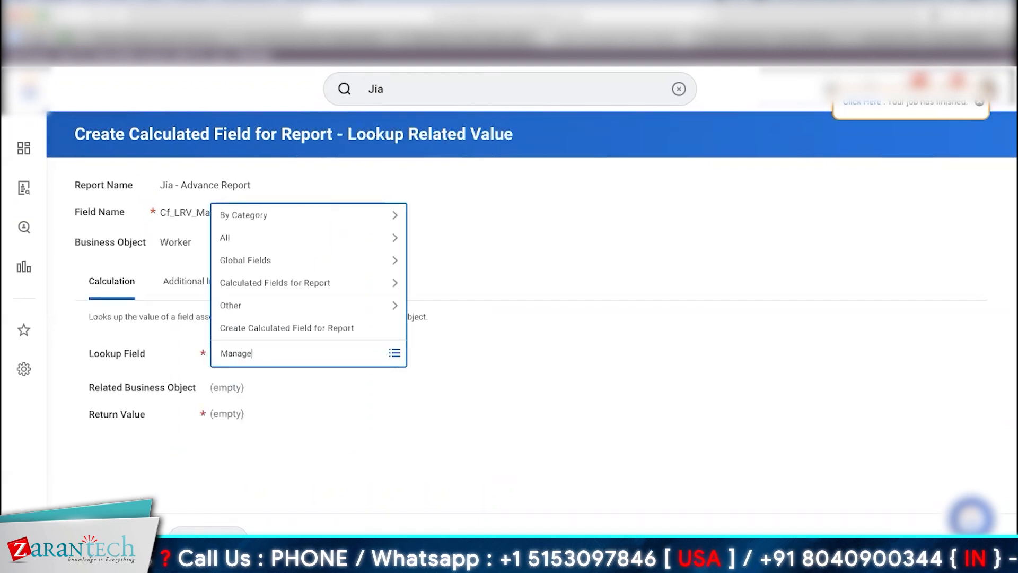
{"action": "type", "text": "r"}
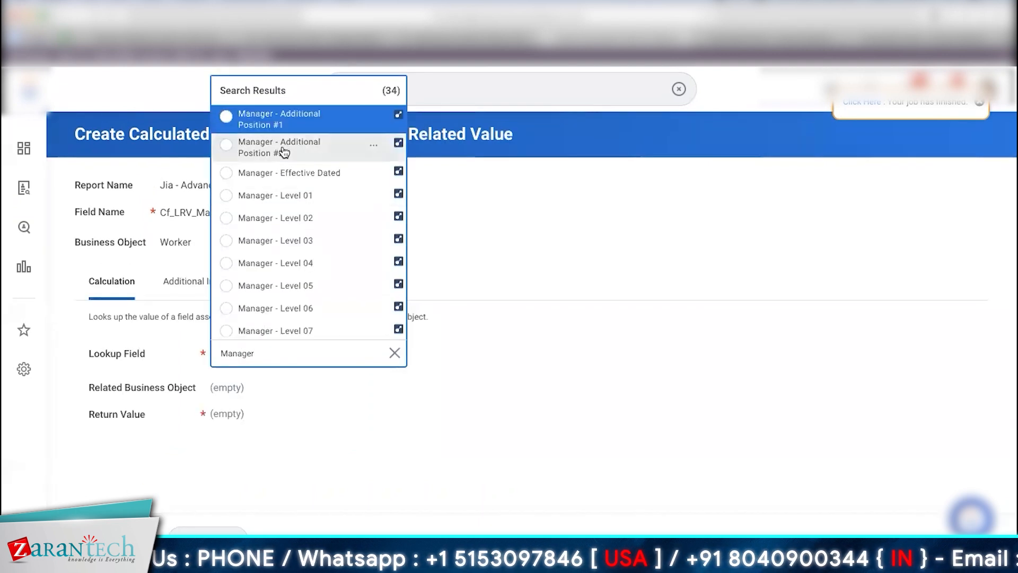
{"action": "left_click", "coordinate": [304, 196]}
Step: Return Location Hierarchy as the value and review that field's details
{"action": "left_click", "coordinate": [326, 412]}
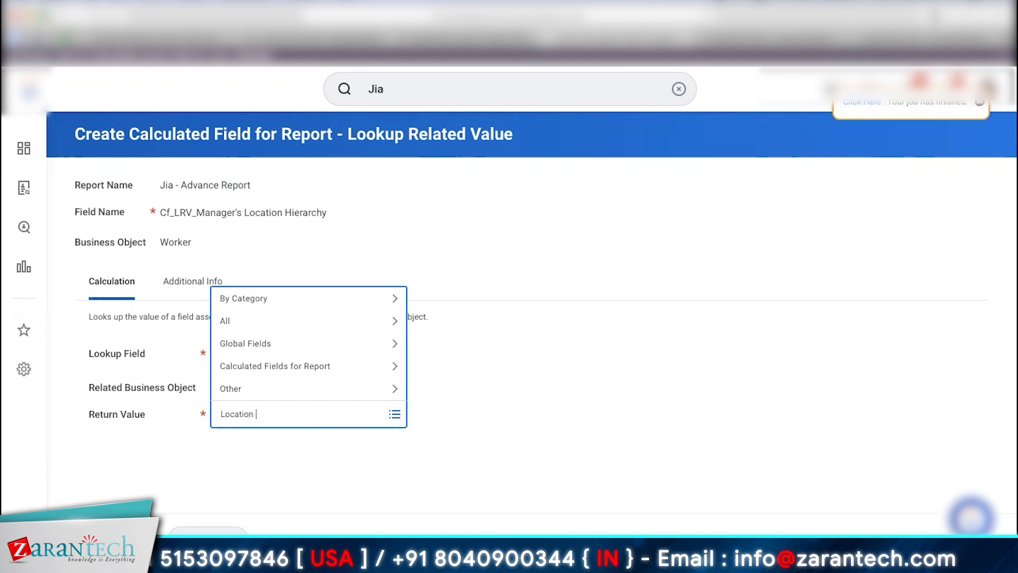
{"action": "type", "text": "Location hierarchy"}
{"action": "key", "text": "Return"}
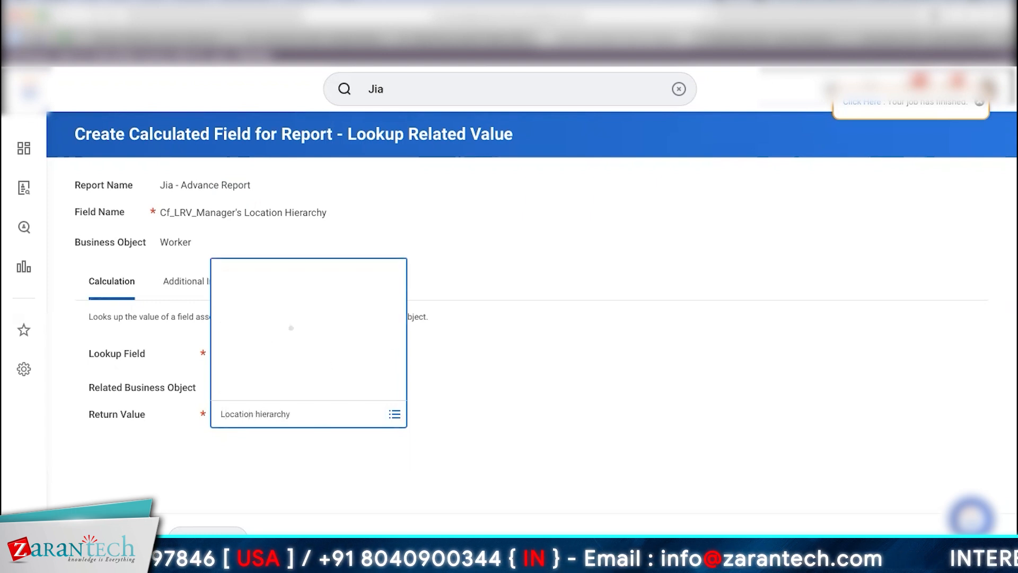
{"action": "left_click", "coordinate": [309, 226]}
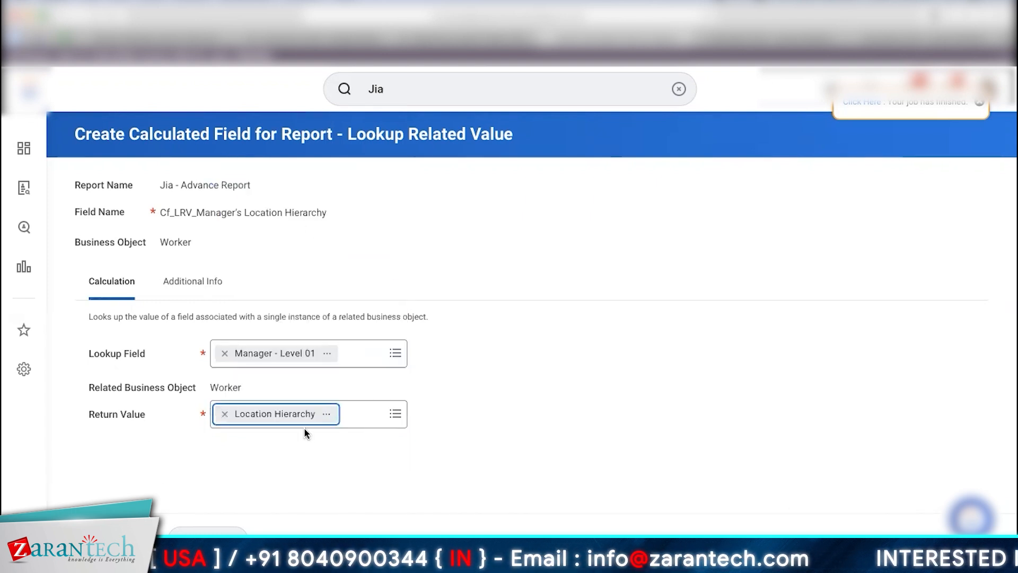
{"action": "left_click", "coordinate": [327, 414]}
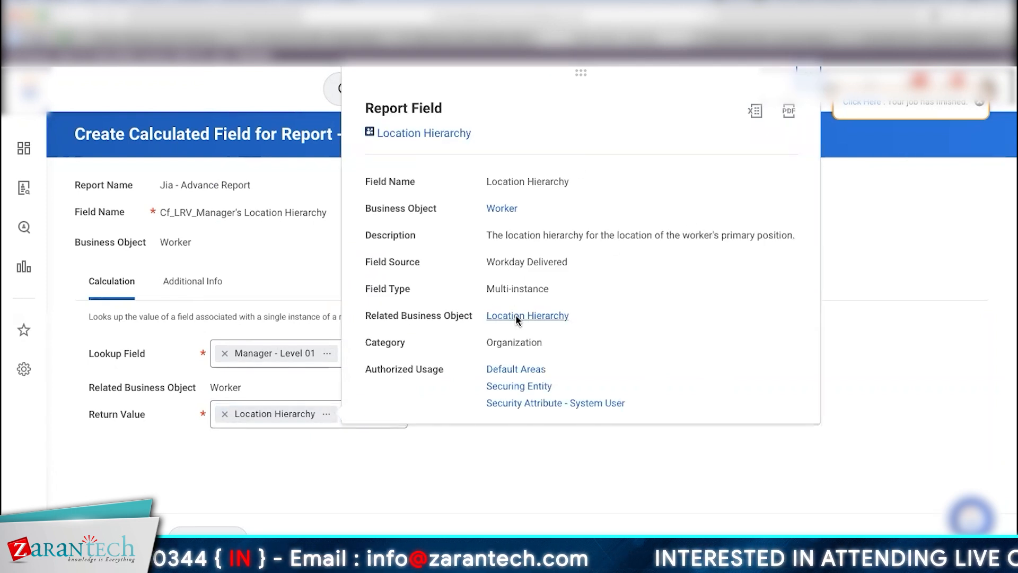
{"action": "left_click_drag", "start_coordinate": [488, 236], "coordinate": [734, 272]}
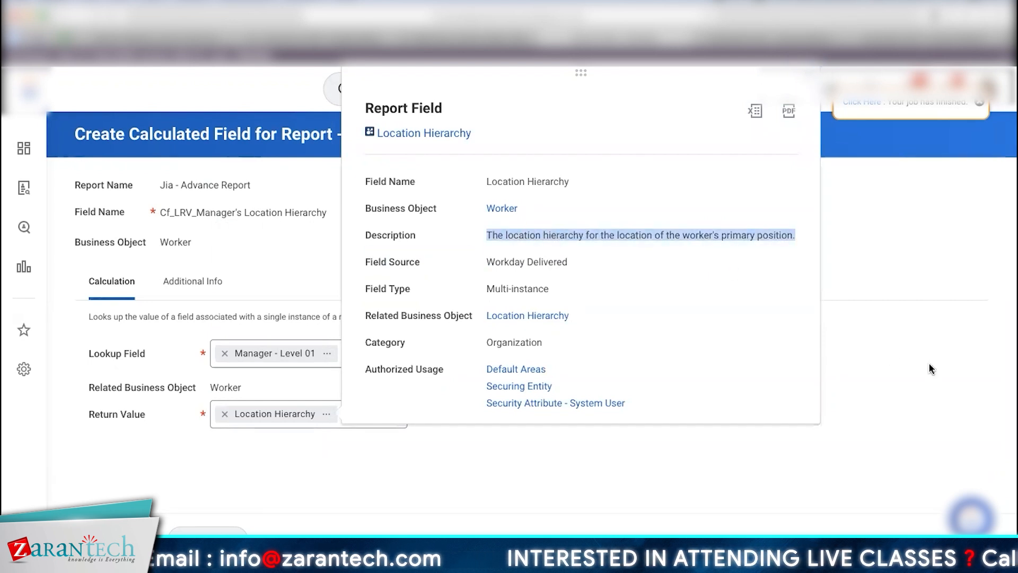
{"action": "left_click", "coordinate": [929, 366]}
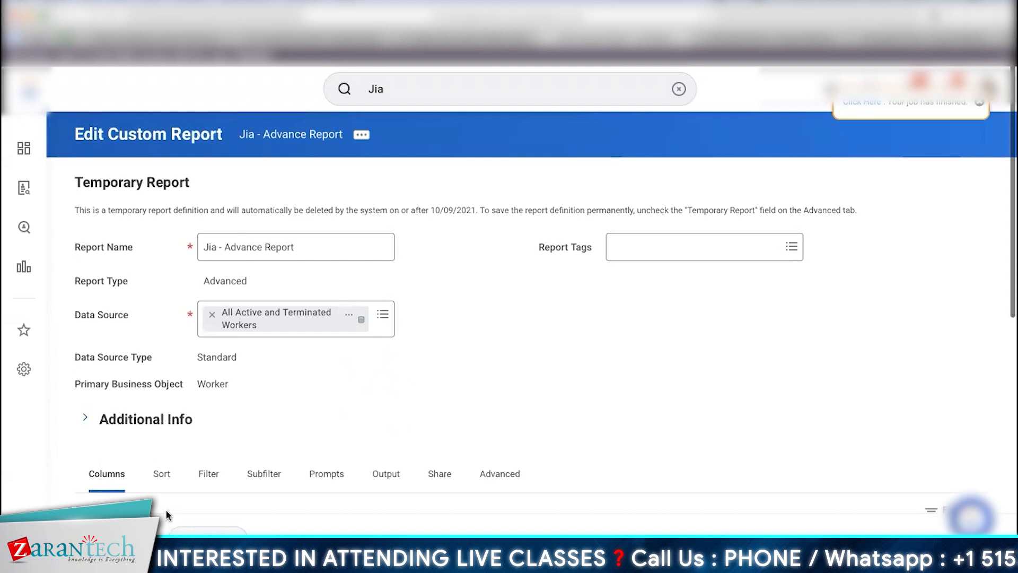
Step: Save the field and report, then run Jia - Advance Report showing Manager's Location Hierarchy values
{"action": "left_click", "coordinate": [199, 532]}
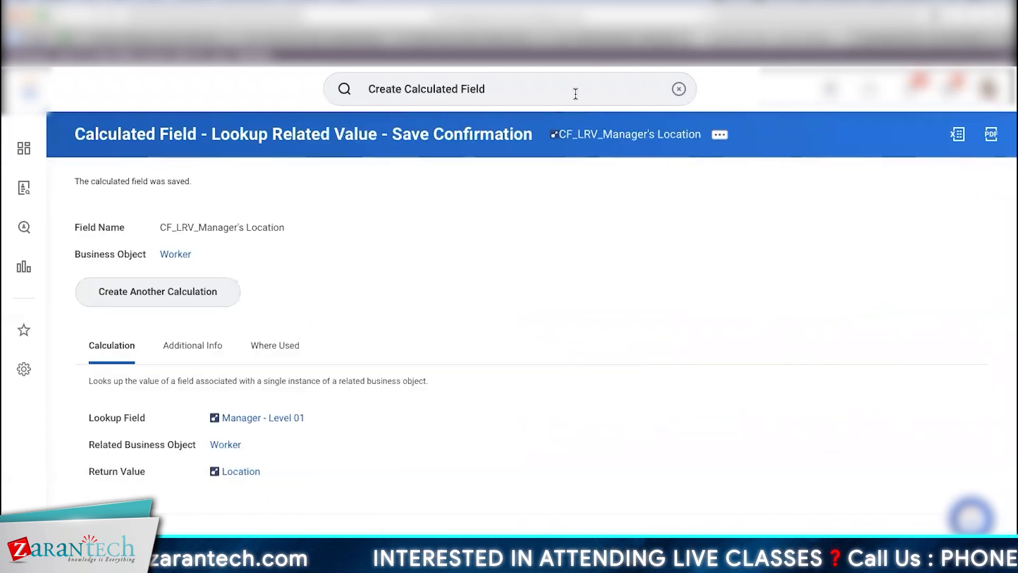
Step: Inspect CF_LRV_Manager's Location's related actions, then return to the Jia - Advance Report results tab
{"action": "left_click", "coordinate": [576, 94]}
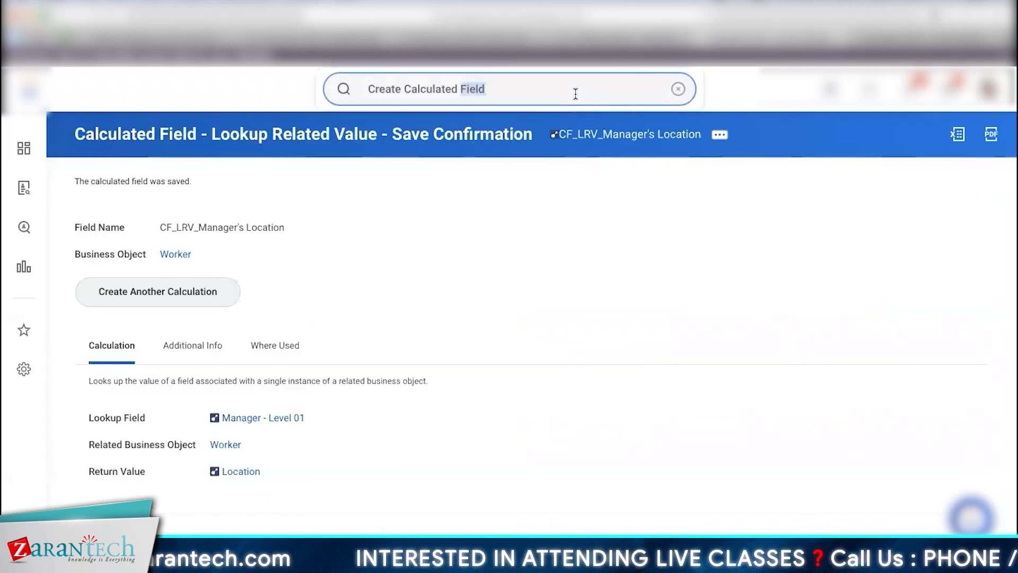
{"action": "left_click", "coordinate": [719, 136]}
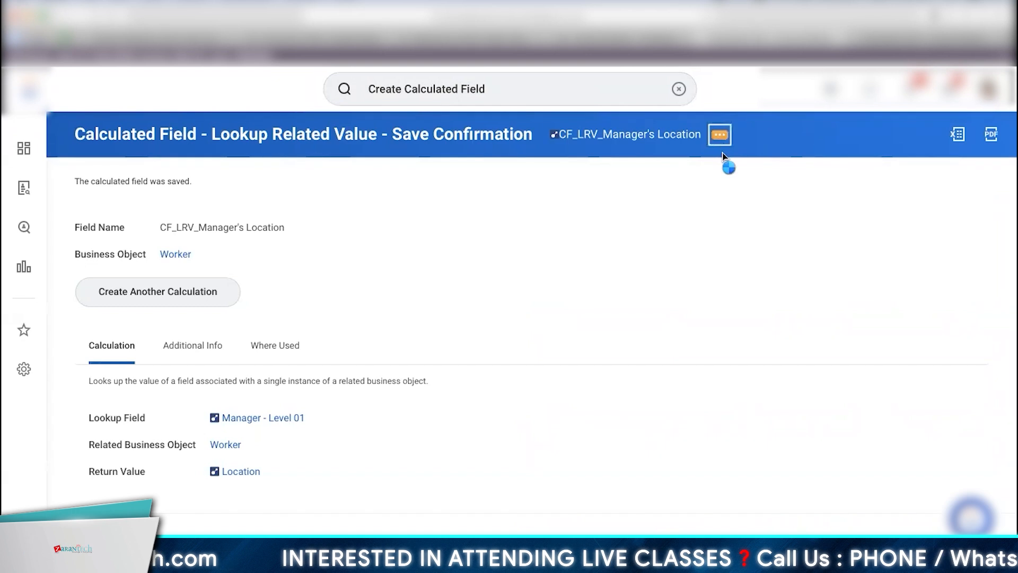
{"action": "mouse_move", "coordinate": [283, 214]}
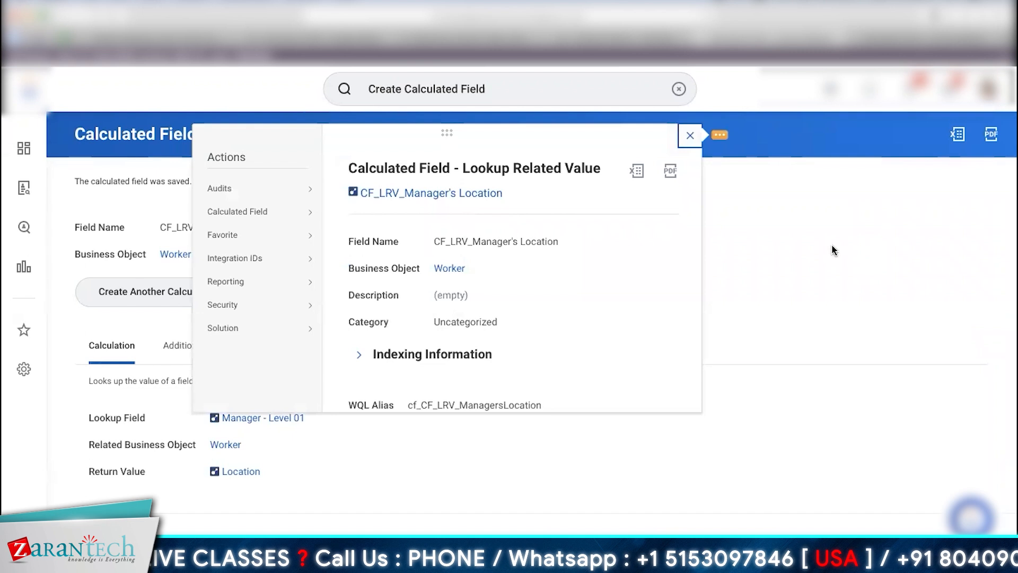
{"action": "left_click", "coordinate": [780, 232]}
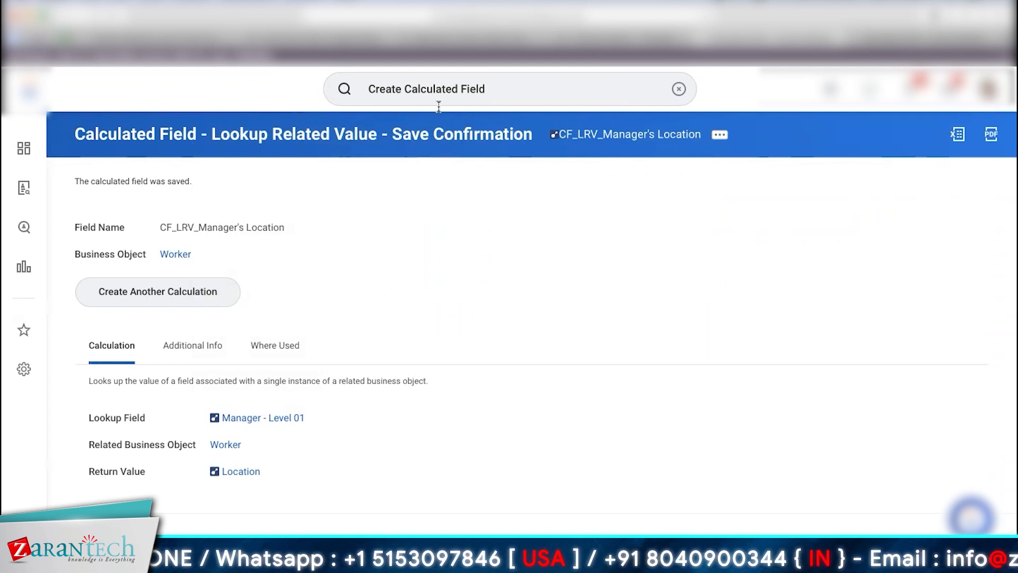
{"action": "left_click", "coordinate": [434, 90]}
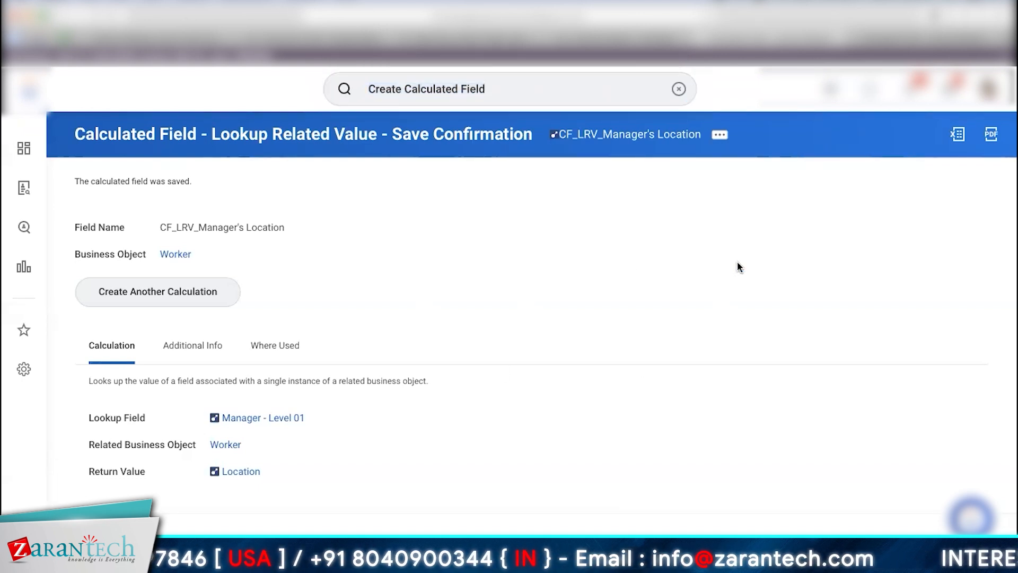
{"action": "key", "text": "super+Left"}
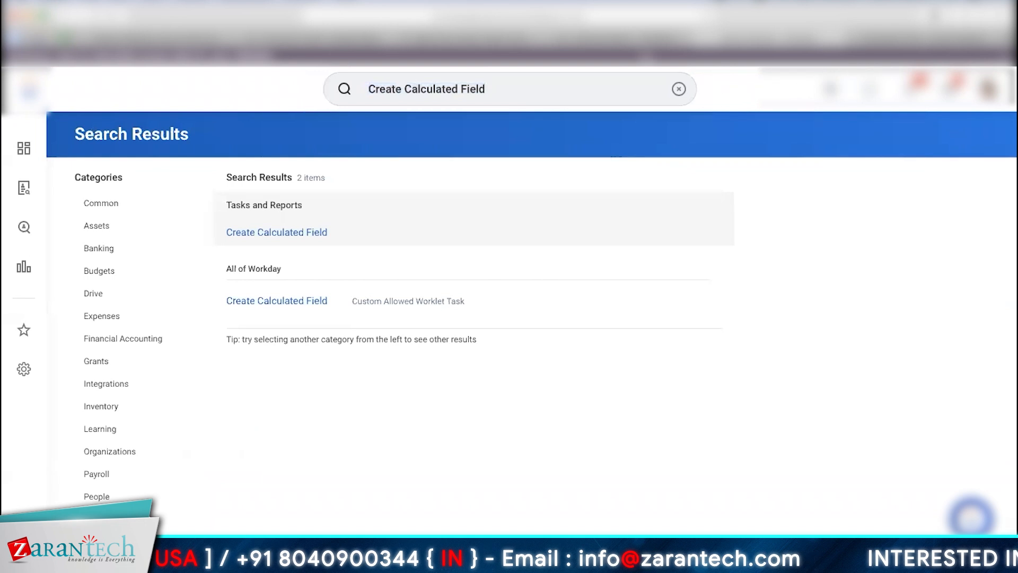
{"action": "left_click", "coordinate": [639, 40]}
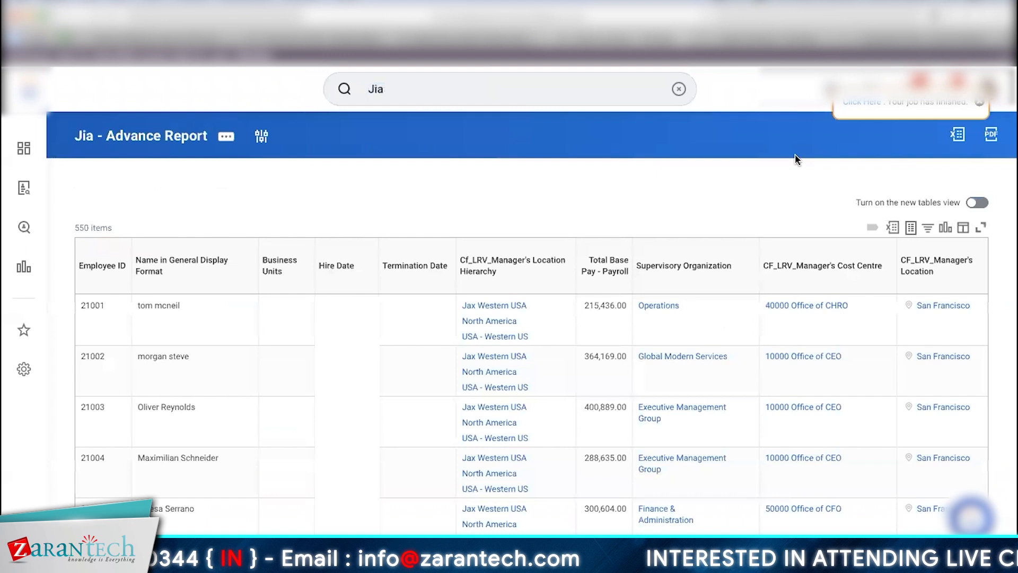
Step: Check the CF - Employee Service value 27, then show the Additional Report Types slide
{"action": "scroll", "coordinate": [890, 334], "scroll_direction": "right", "scroll_amount": 3}
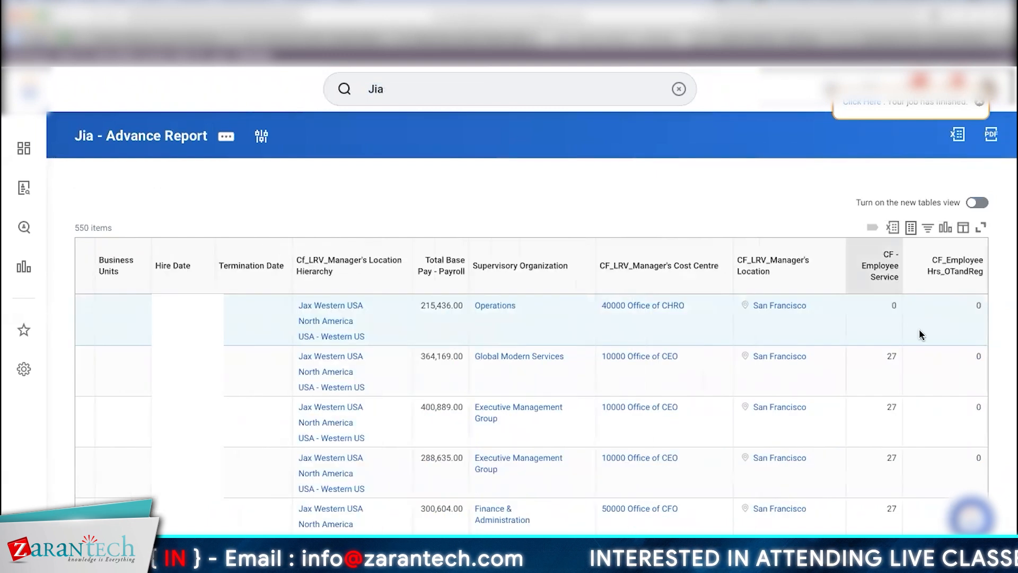
{"action": "double_click", "coordinate": [890, 358]}
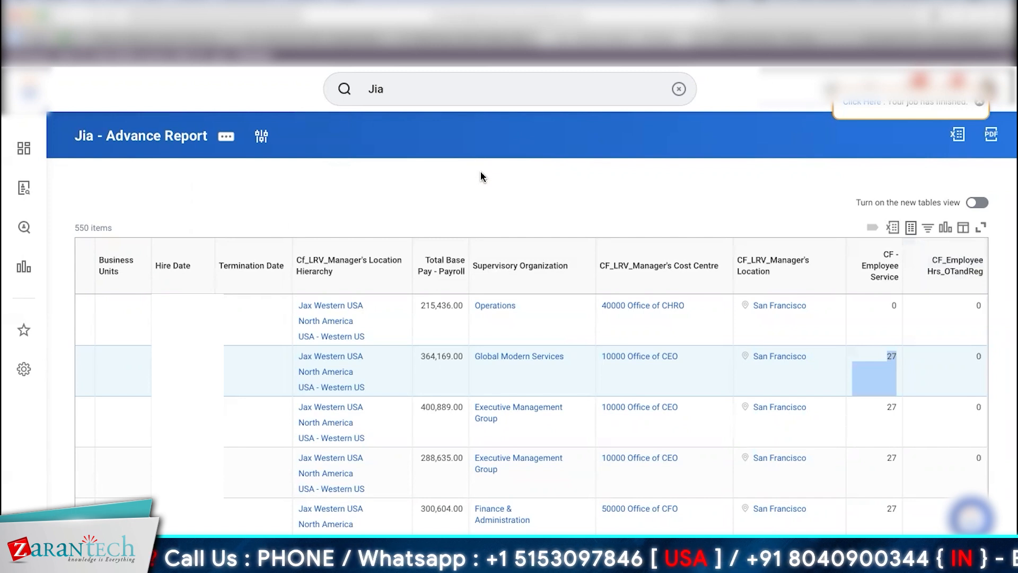
{"action": "scroll", "coordinate": [531, 393], "scroll_direction": "down", "scroll_amount": 4}
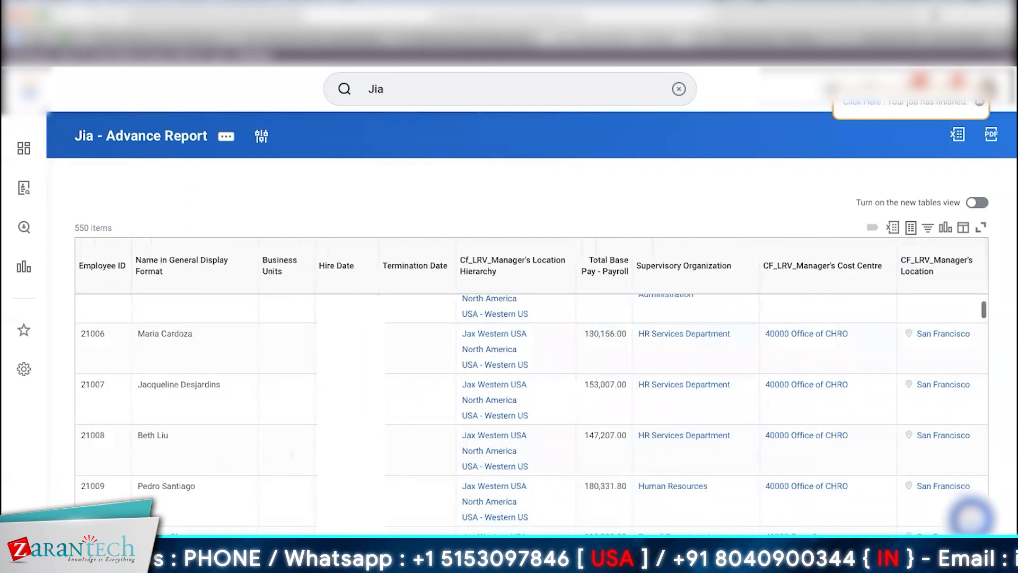
{"action": "left_click", "coordinate": [438, 86]}
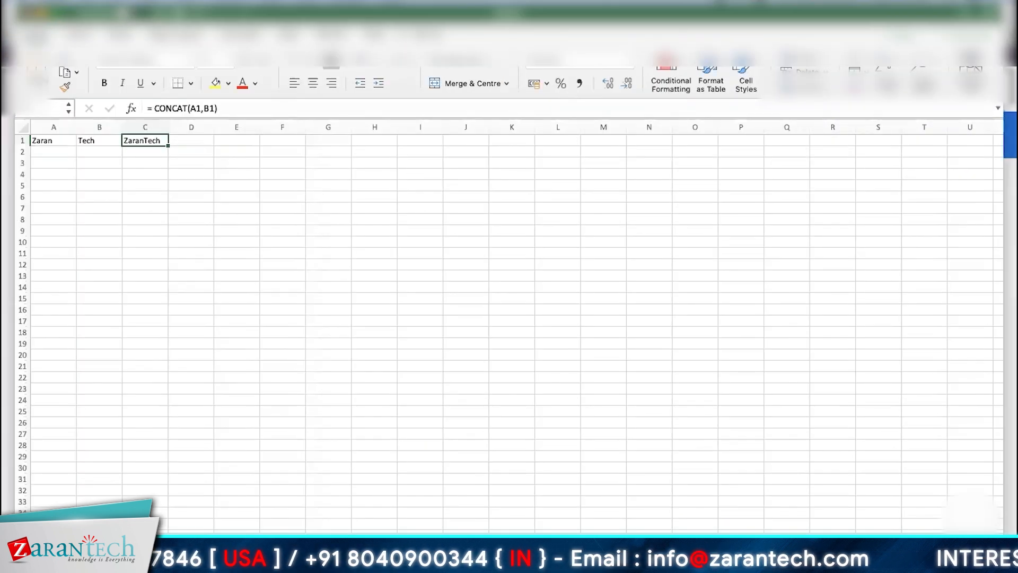
{"action": "key", "text": "super+s"}
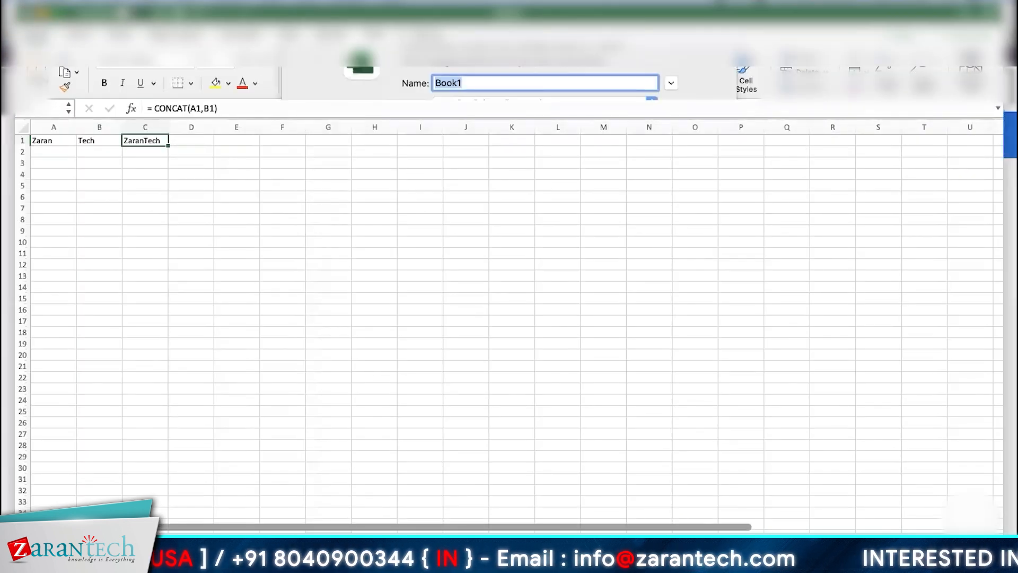
{"action": "left_click", "coordinate": [85, 389]}
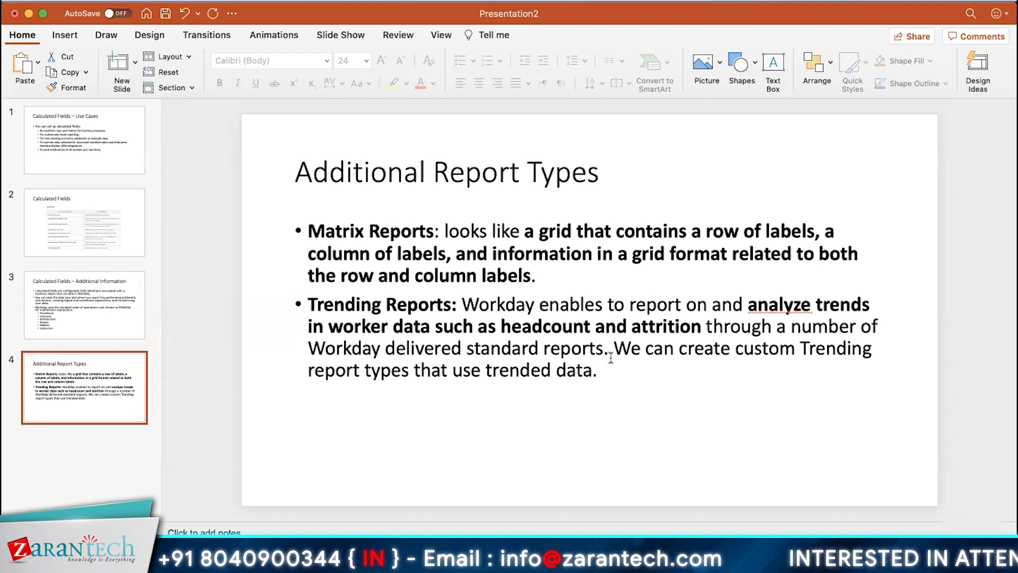
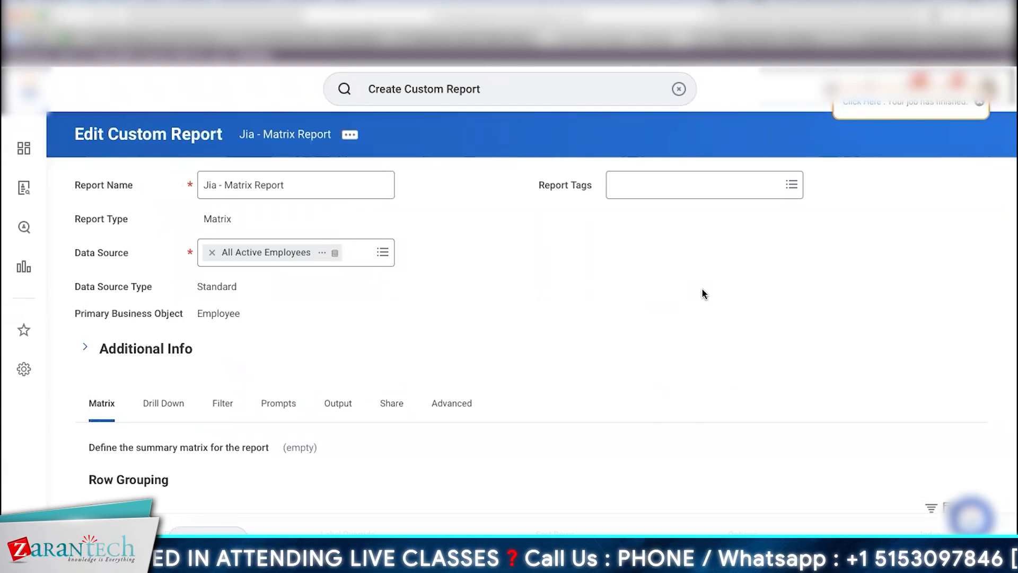
Step: Set the first row grouping field to Top Level Supervisory Organization (GMS), found by searching 'Top'
{"action": "scroll", "coordinate": [689, 332], "scroll_direction": "down", "scroll_amount": 2}
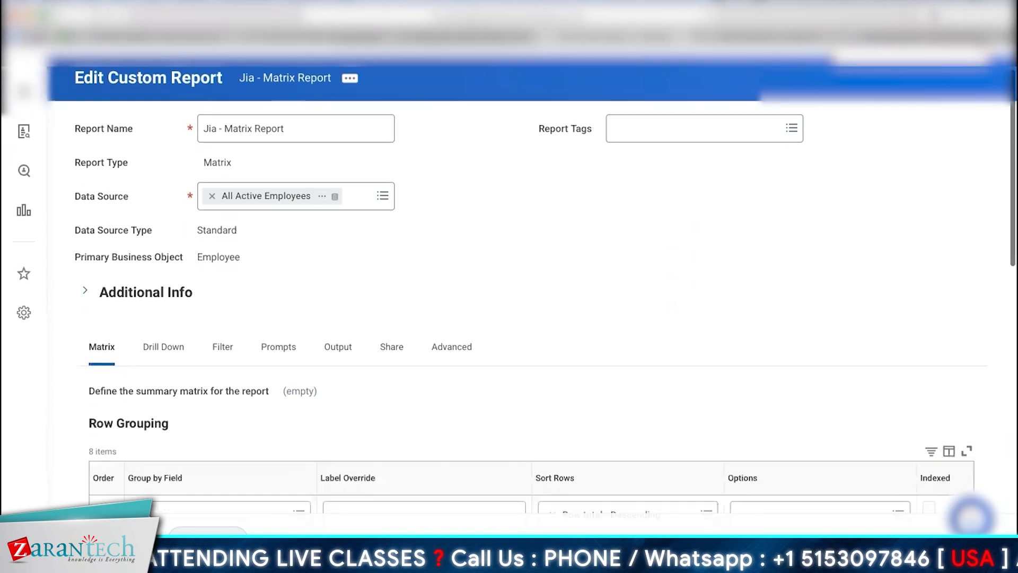
{"action": "scroll", "coordinate": [432, 420], "scroll_direction": "down", "scroll_amount": 5}
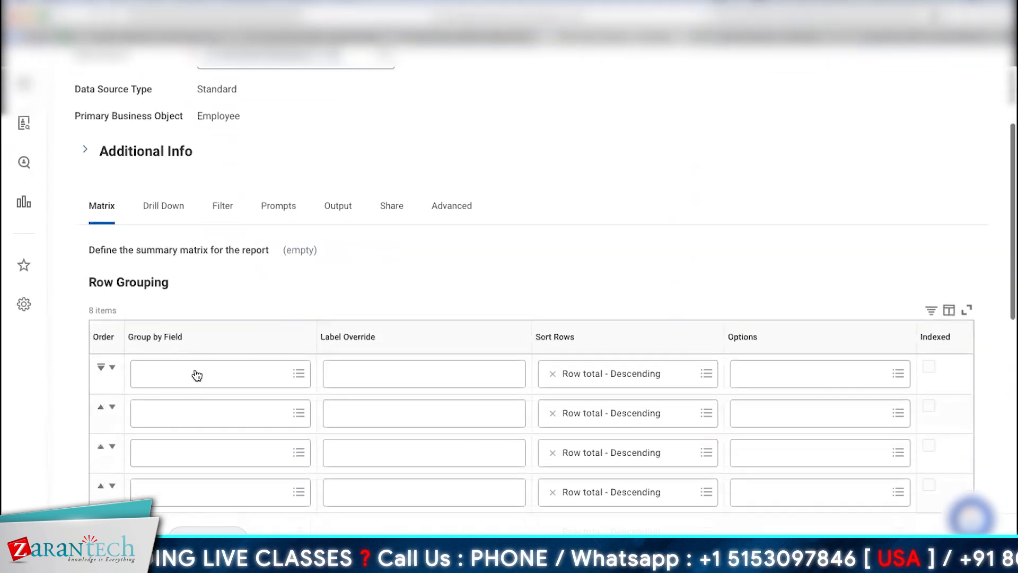
{"action": "left_click", "coordinate": [197, 375]}
{"action": "type", "text": "Top Level"}
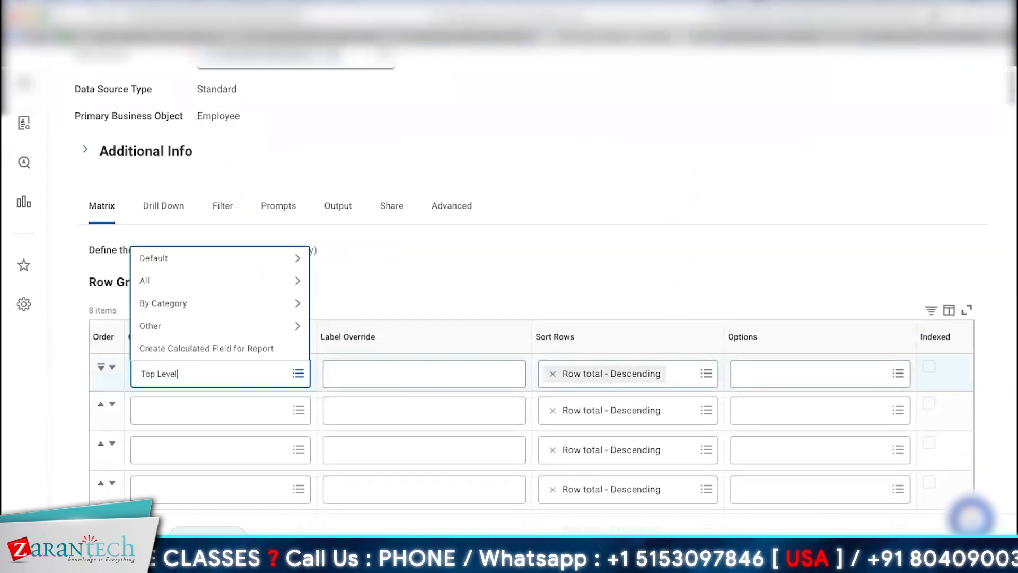
{"action": "key", "text": "Return"}
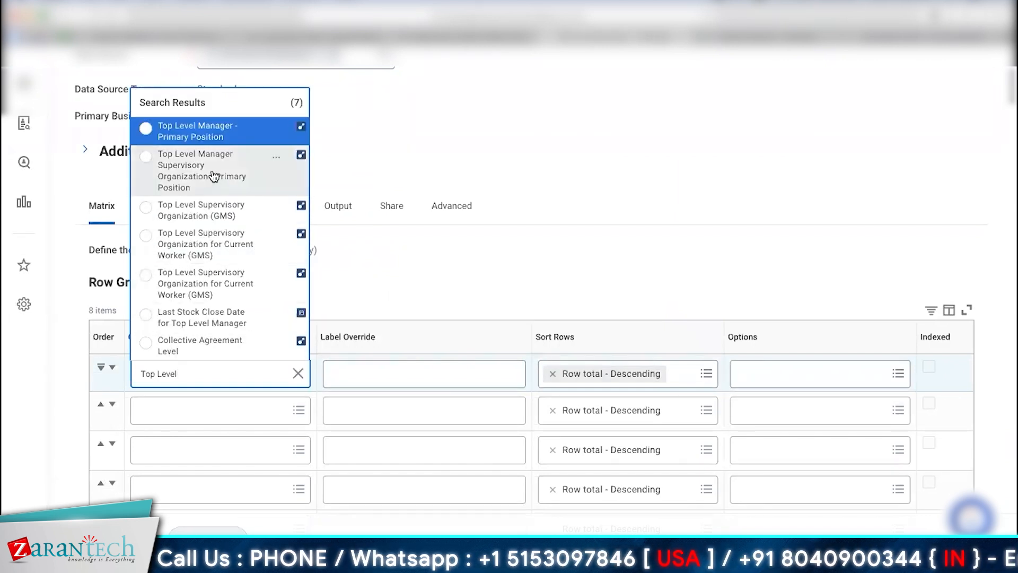
{"action": "left_click", "coordinate": [215, 211]}
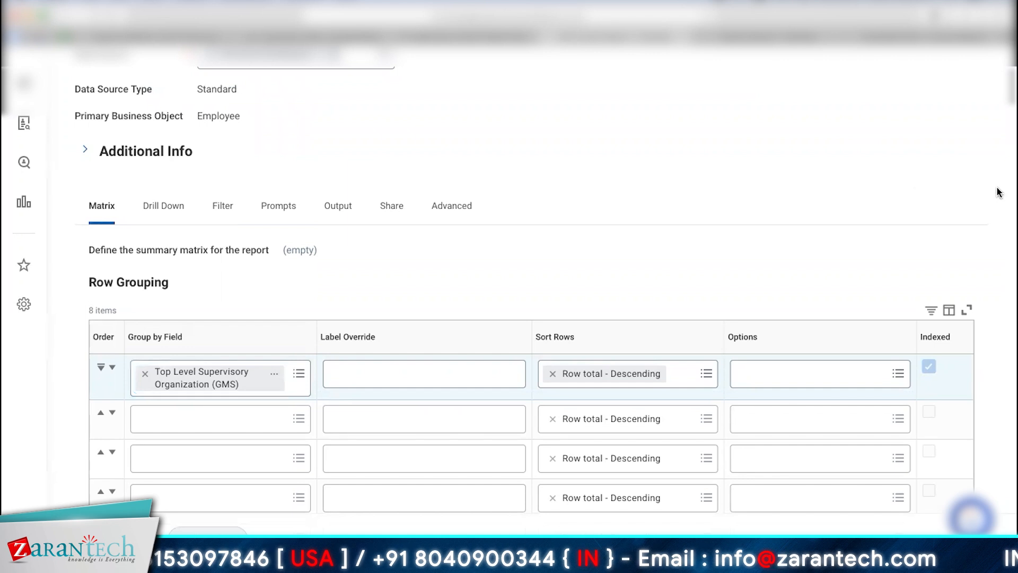
{"action": "scroll", "coordinate": [995, 194], "scroll_direction": "down", "scroll_amount": 2}
{"action": "scroll", "coordinate": [546, 281], "scroll_direction": "down", "scroll_amount": 8}
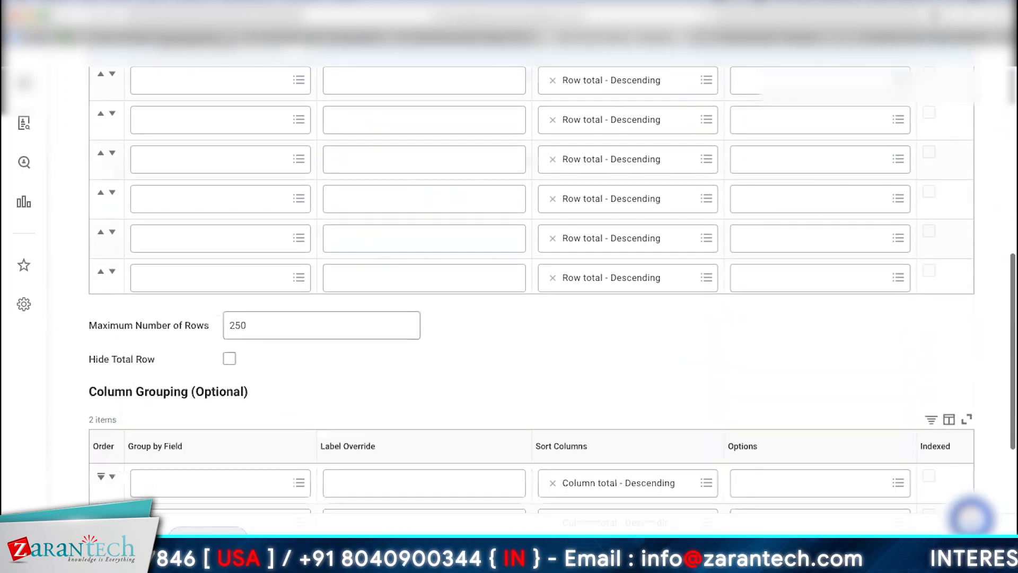
Step: Set the column grouping fields to Gender first and Management Level second
{"action": "scroll", "coordinate": [180, 313], "scroll_direction": "down", "scroll_amount": 1}
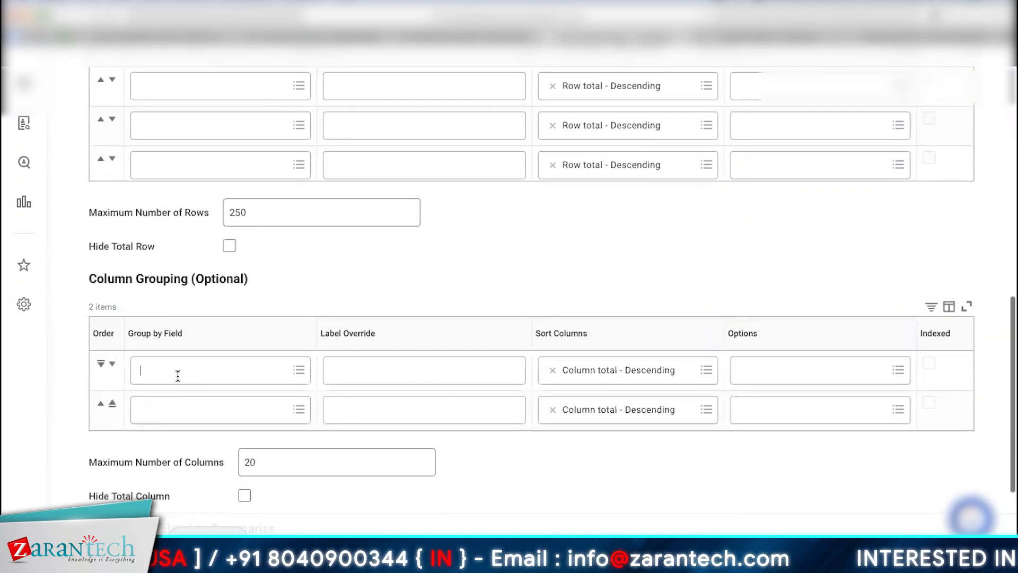
{"action": "type", "text": "Gender"}
{"action": "key", "text": "Return"}
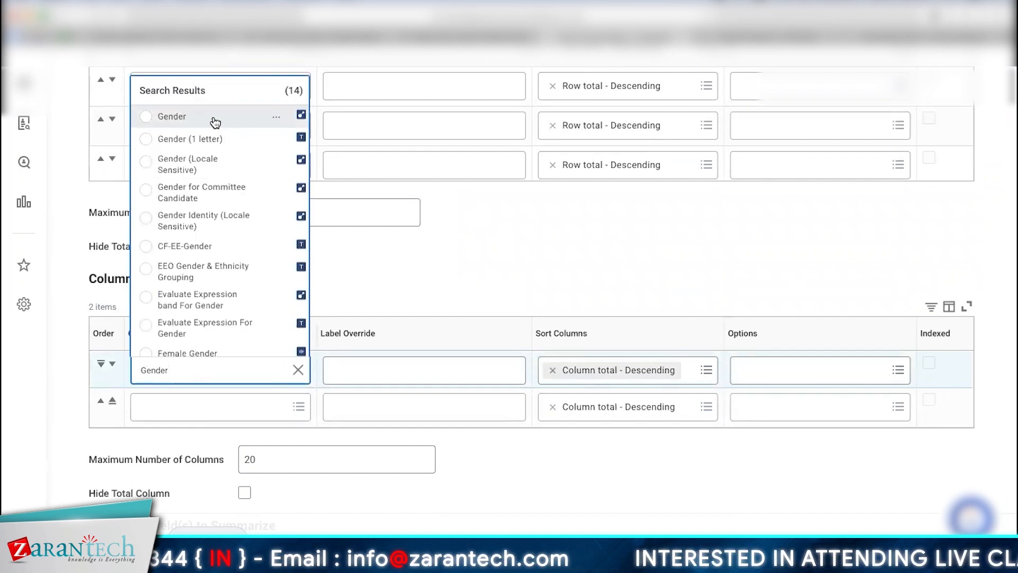
{"action": "left_click", "coordinate": [215, 123]}
{"action": "left_click", "coordinate": [181, 412]}
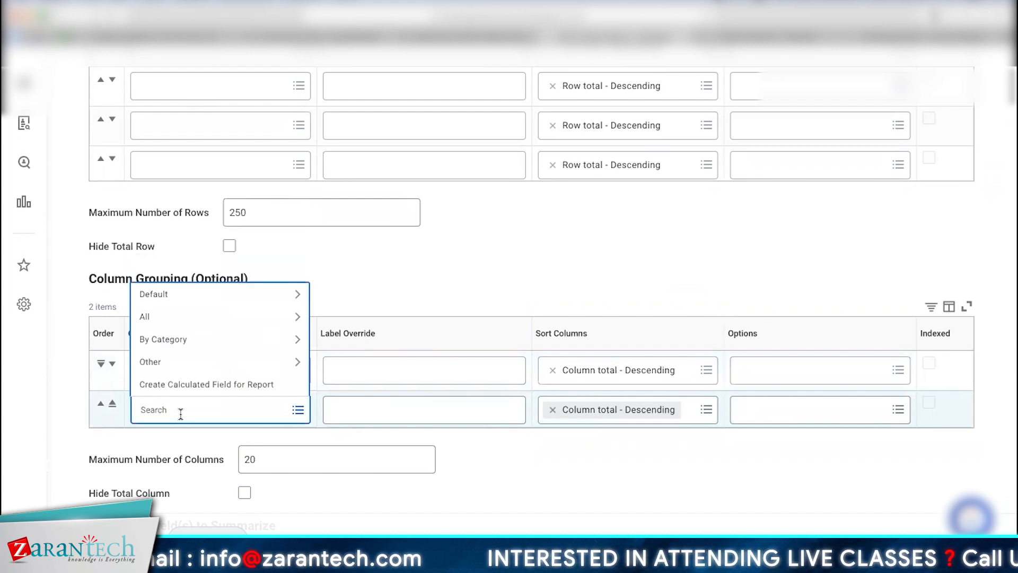
{"action": "type", "text": "Managerial Level"}
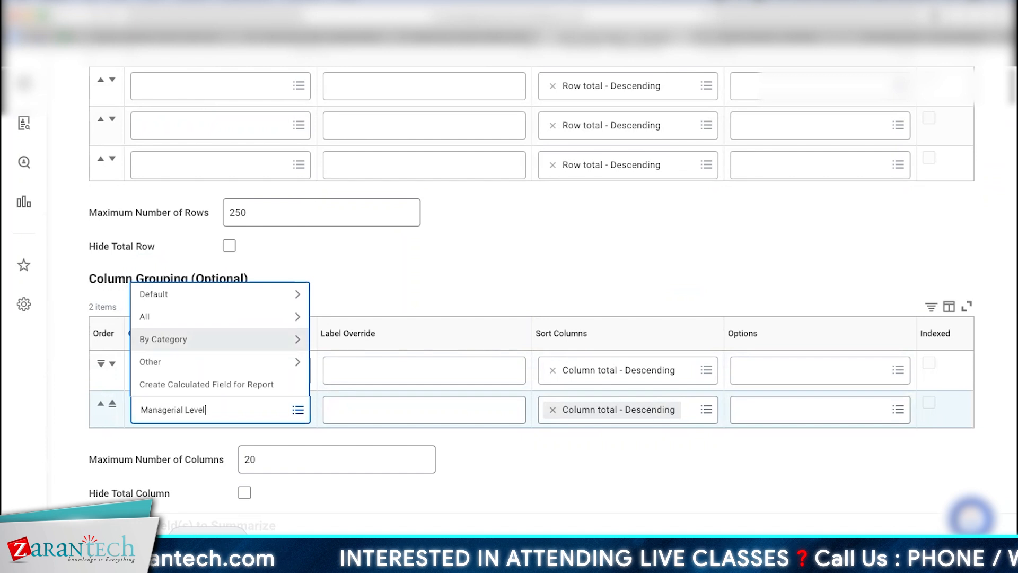
{"action": "key", "text": "Return"}
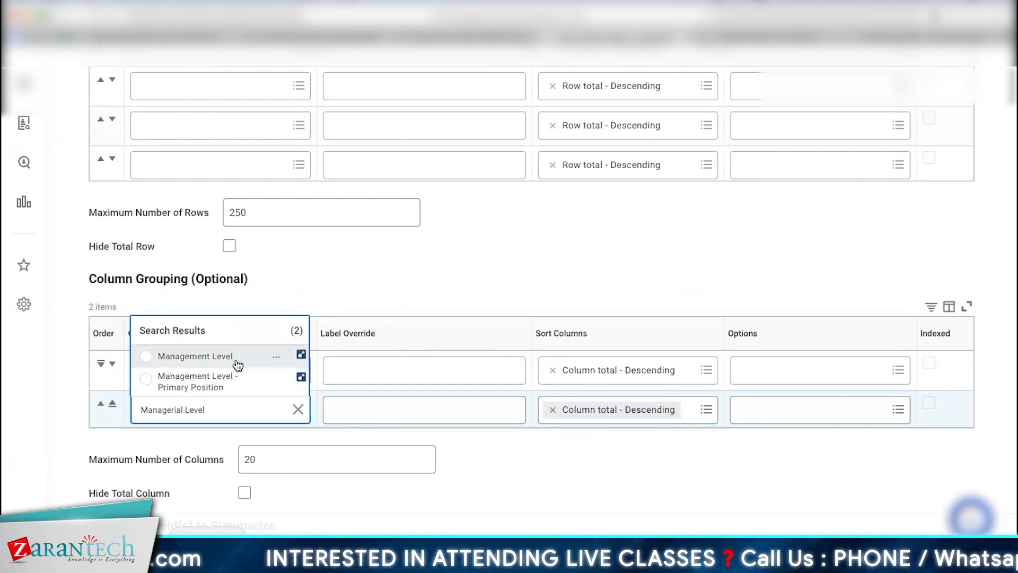
{"action": "left_click", "coordinate": [236, 363]}
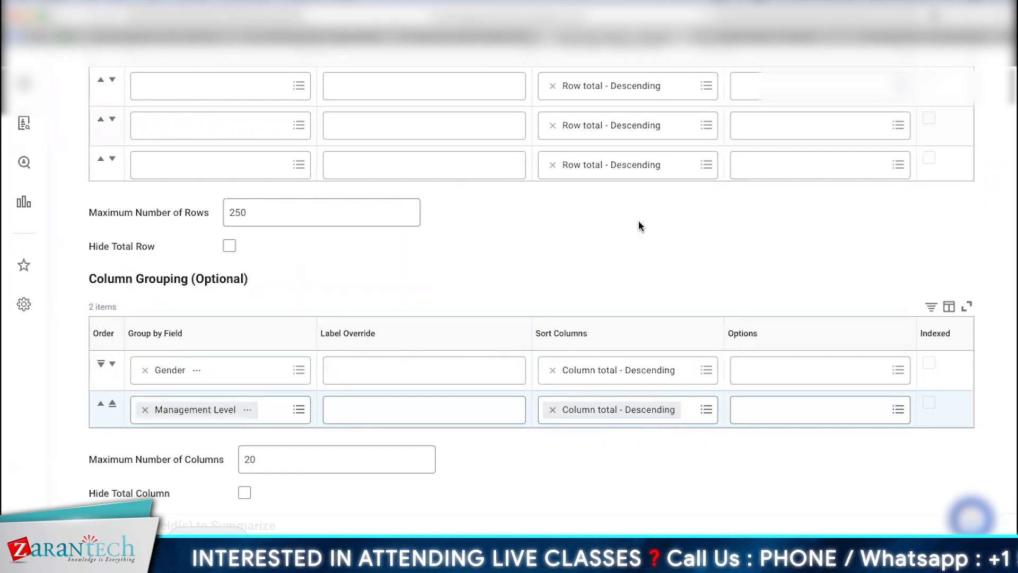
{"action": "scroll", "coordinate": [638, 225], "scroll_direction": "up", "scroll_amount": 4}
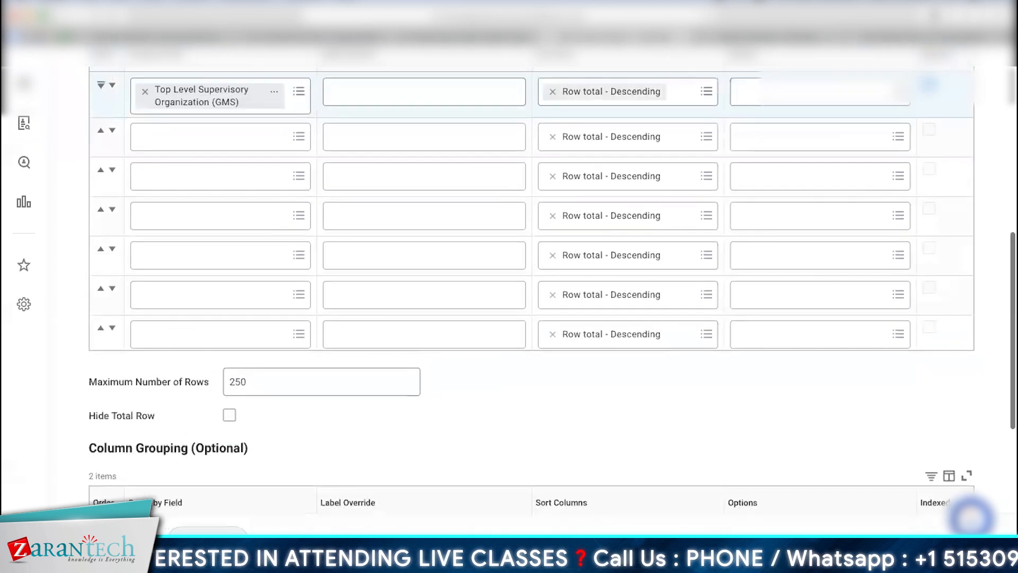
Step: Reorder the column groupings so Management Level comes before Gender
{"action": "scroll", "coordinate": [610, 228], "scroll_direction": "up", "scroll_amount": 3}
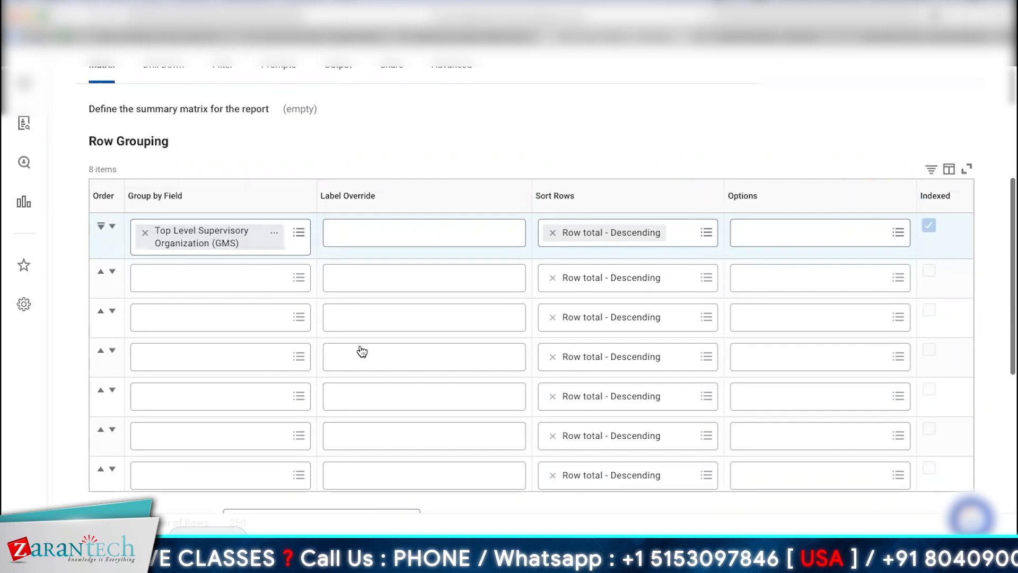
{"action": "left_click_drag", "start_coordinate": [1011, 196], "coordinate": [1008, 307]}
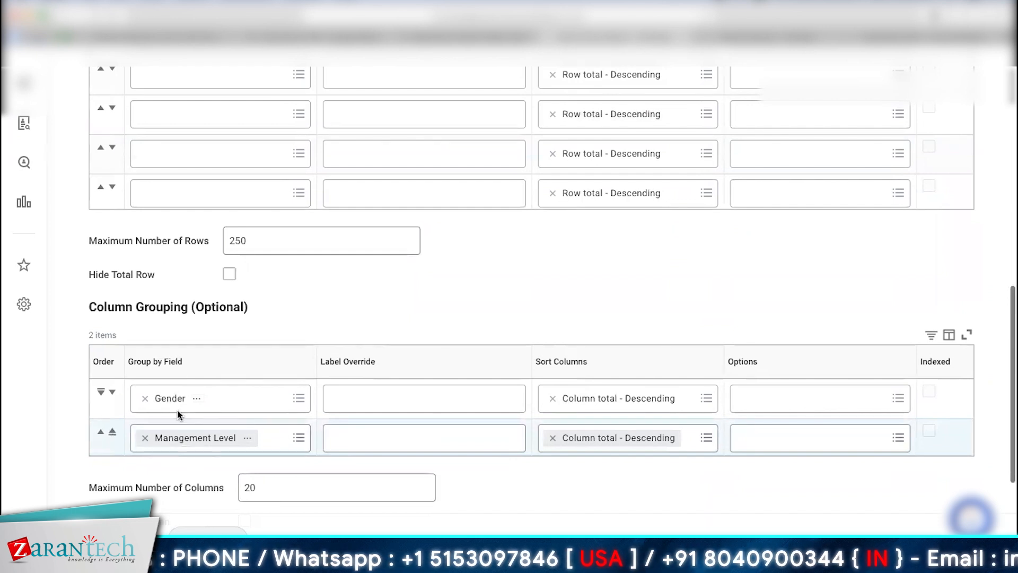
{"action": "left_click", "coordinate": [113, 433]}
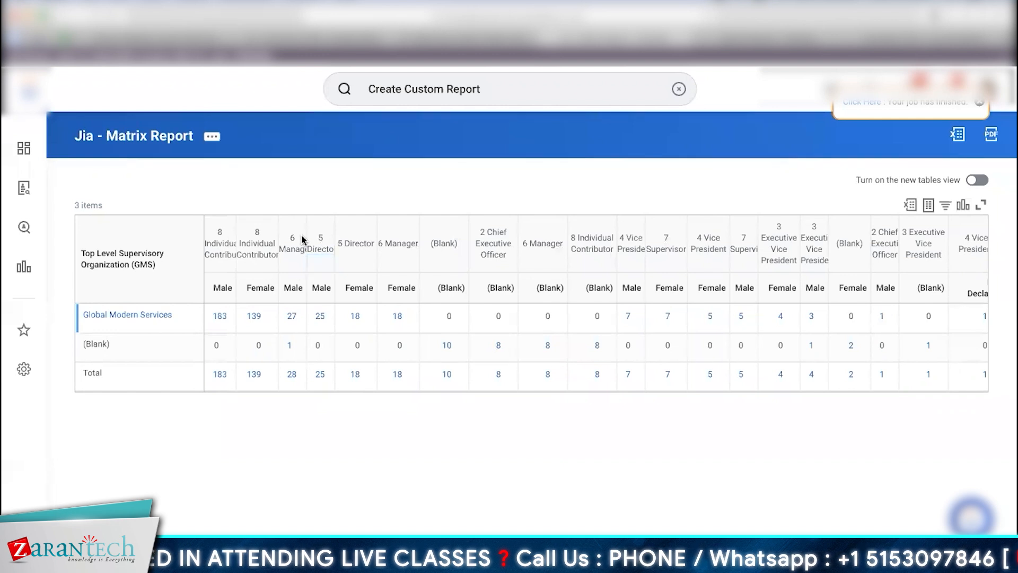
{"action": "left_click_drag", "start_coordinate": [306, 238], "coordinate": [322, 236]}
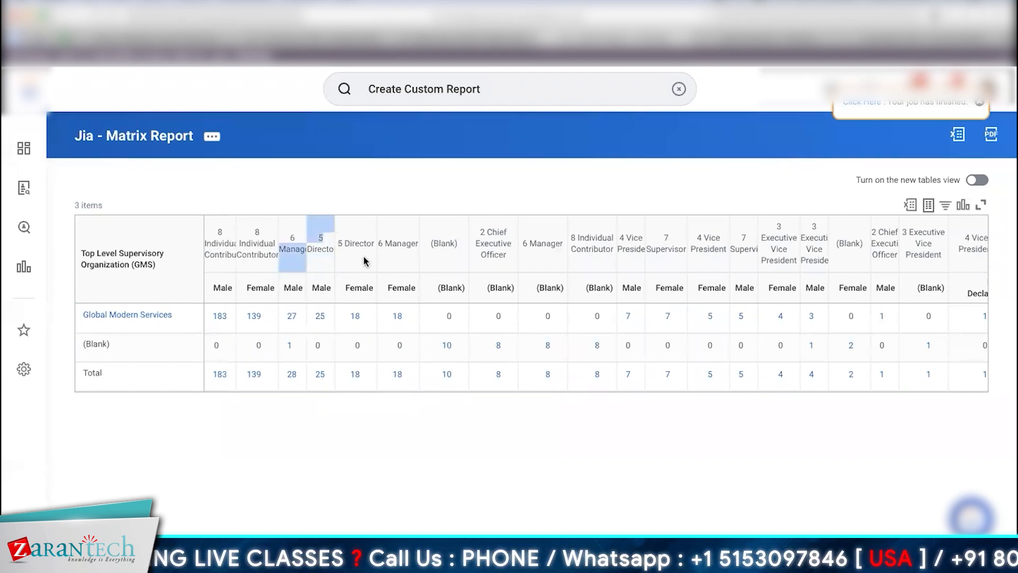
{"action": "left_click", "coordinate": [426, 470]}
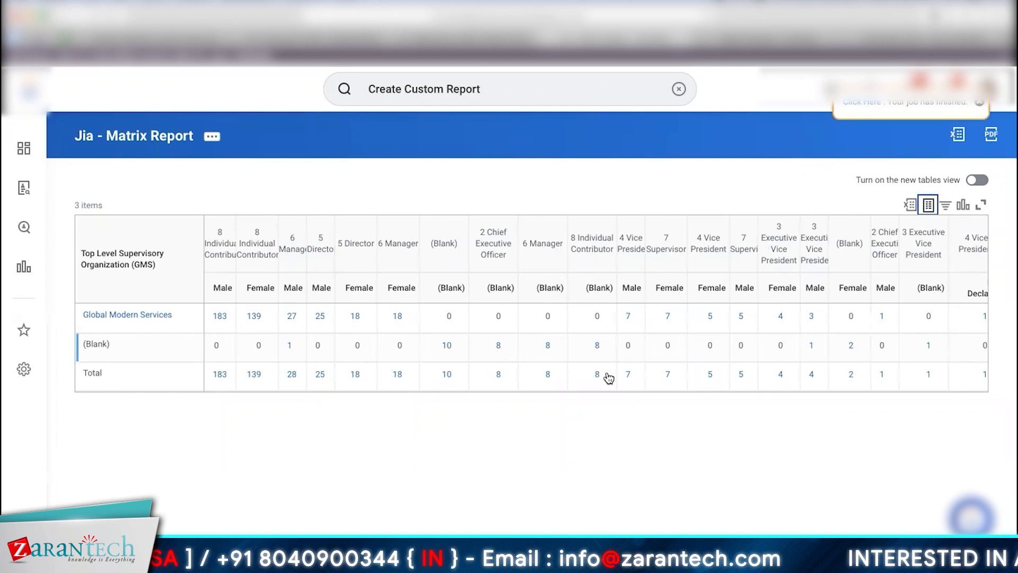
{"action": "left_click", "coordinate": [929, 206]}
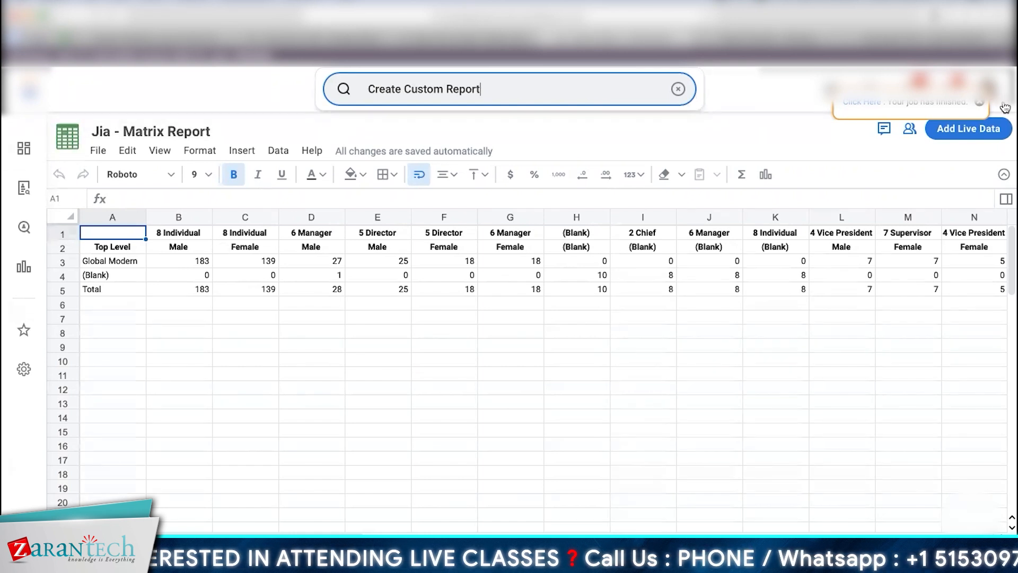
{"action": "left_click", "coordinate": [980, 104]}
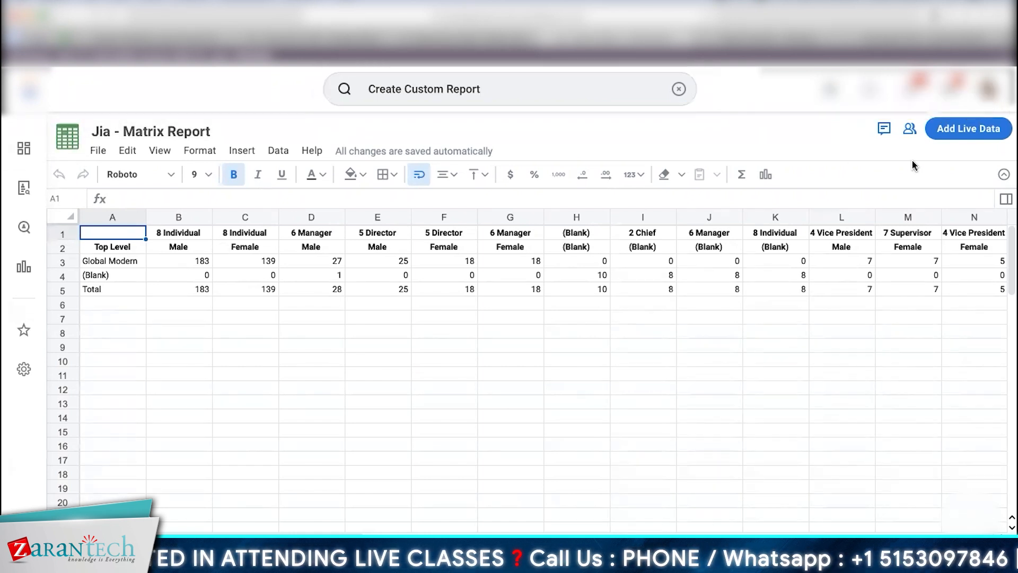
{"action": "left_click", "coordinate": [1004, 175]}
{"action": "left_click", "coordinate": [1005, 155]}
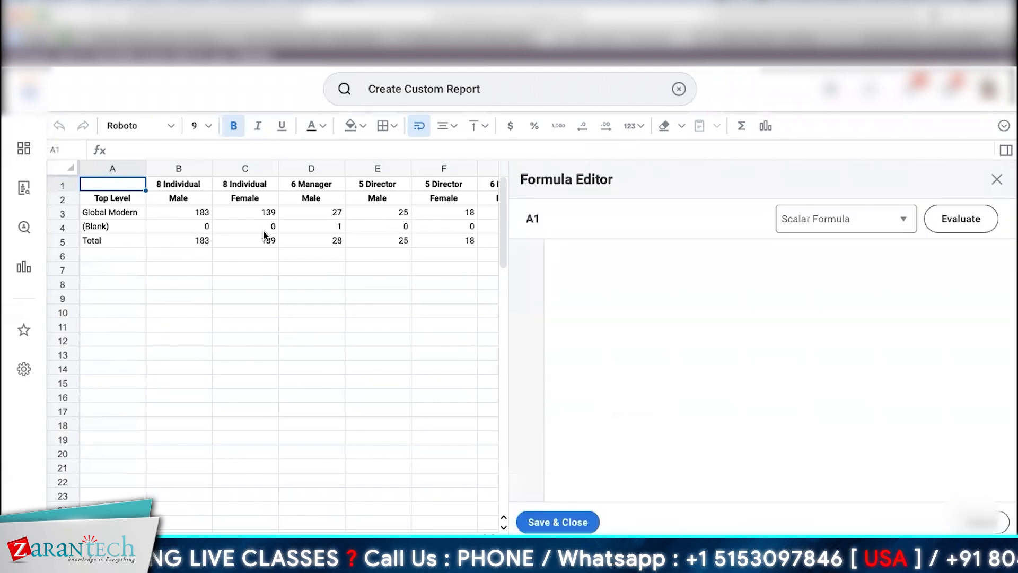
{"action": "left_click", "coordinate": [583, 240]}
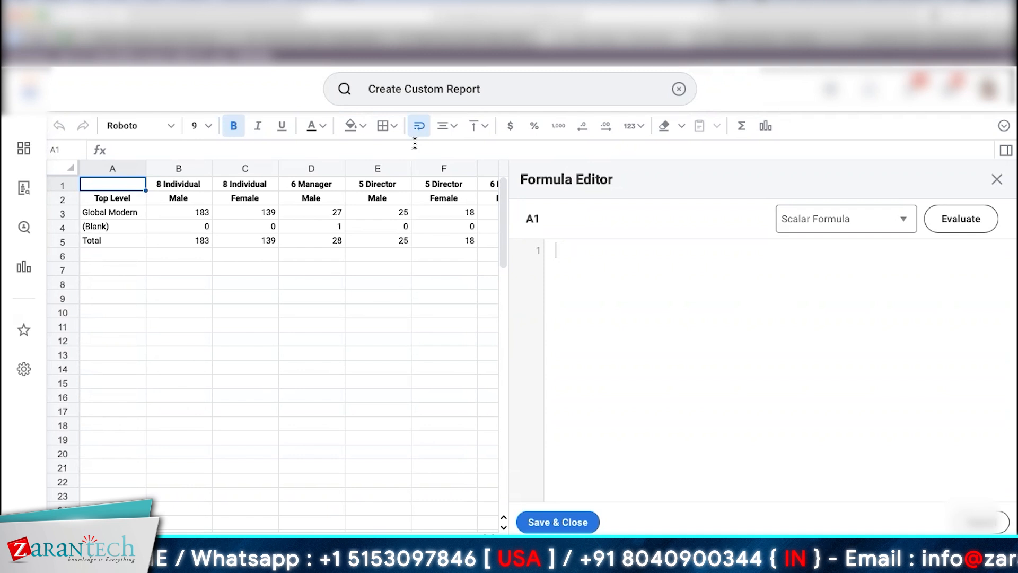
{"action": "left_click", "coordinate": [997, 179]}
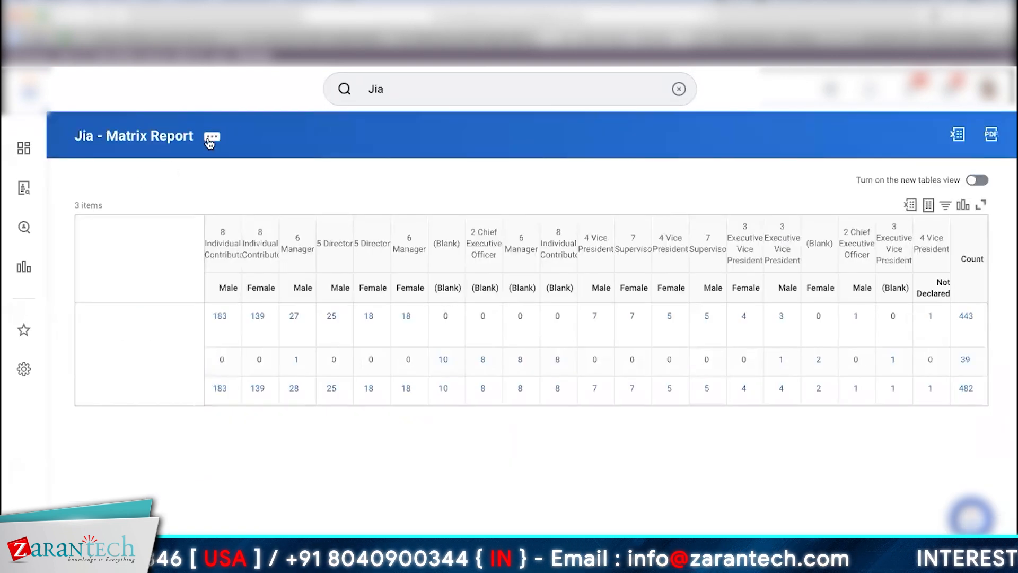
Step: Open the Jia - Matrix Report's definition for editing from its related actions
{"action": "left_click", "coordinate": [211, 138]}
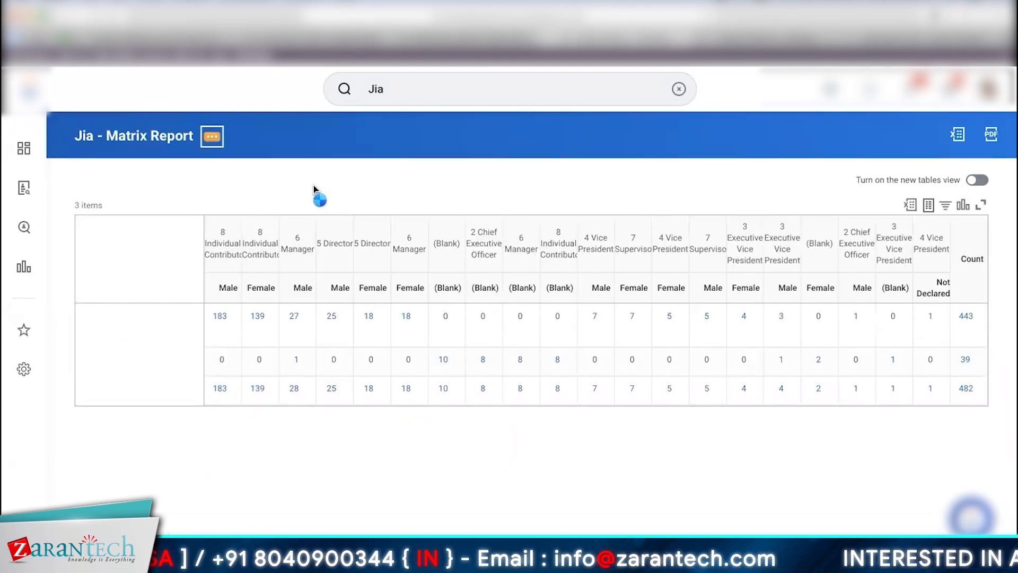
{"action": "mouse_move", "coordinate": [298, 193]}
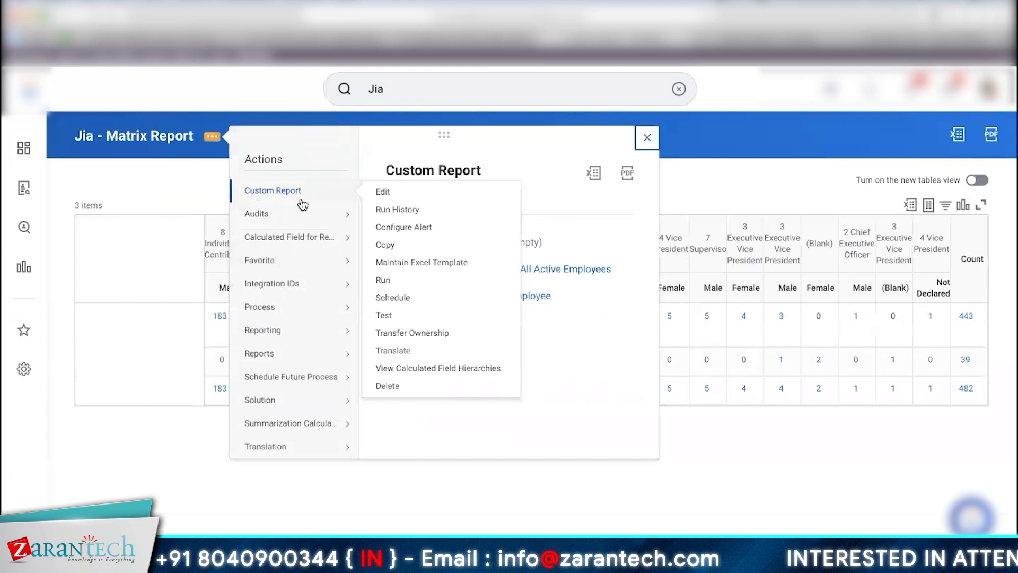
{"action": "left_click", "coordinate": [411, 192]}
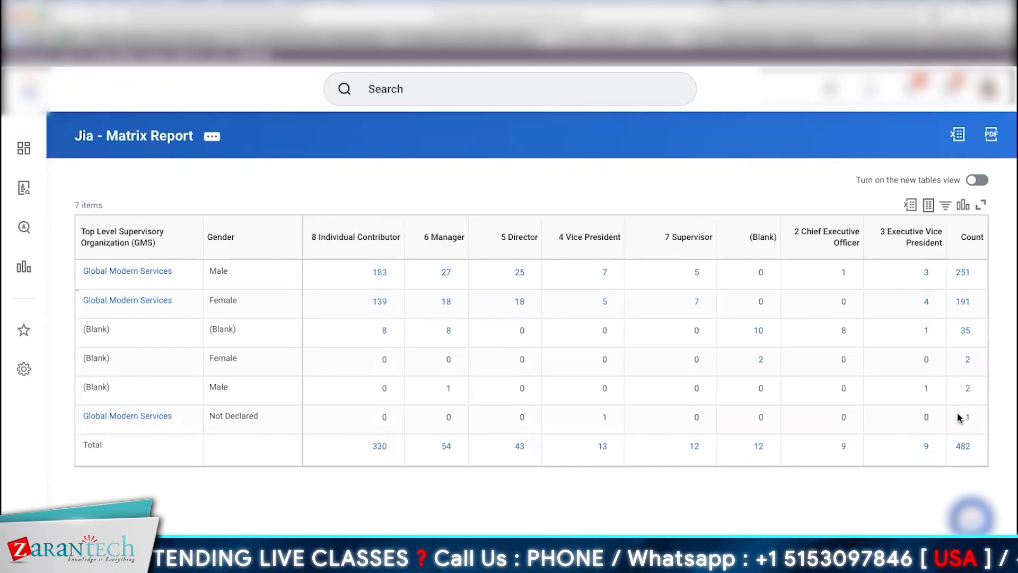
{"action": "left_click", "coordinate": [380, 273]}
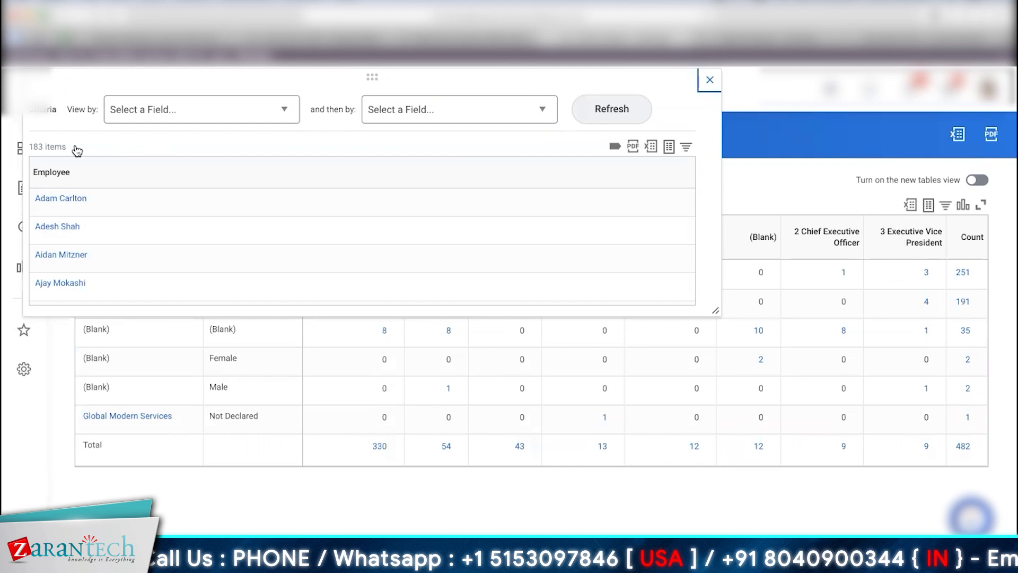
{"action": "left_click", "coordinate": [710, 80]}
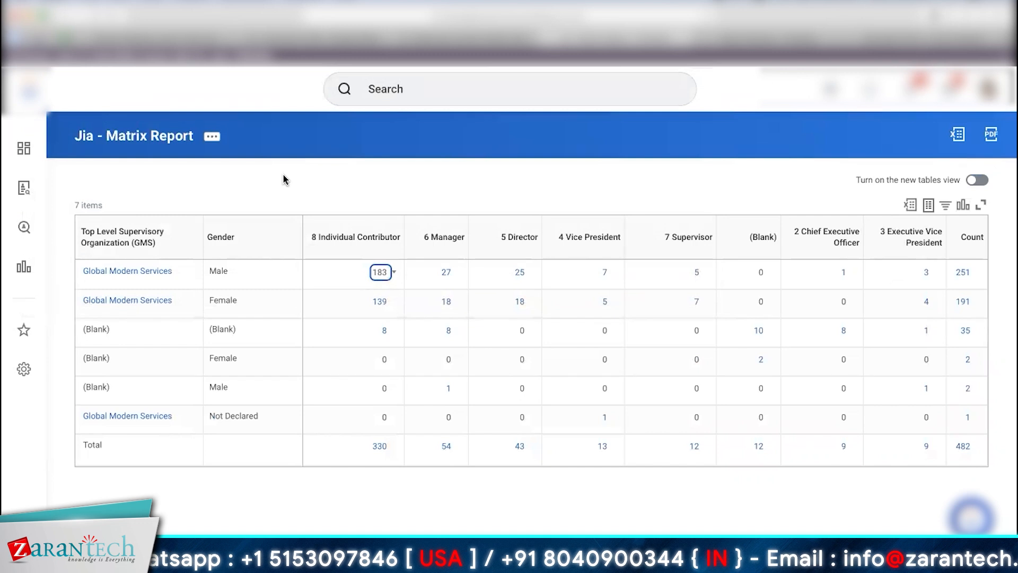
{"action": "left_click", "coordinate": [366, 182]}
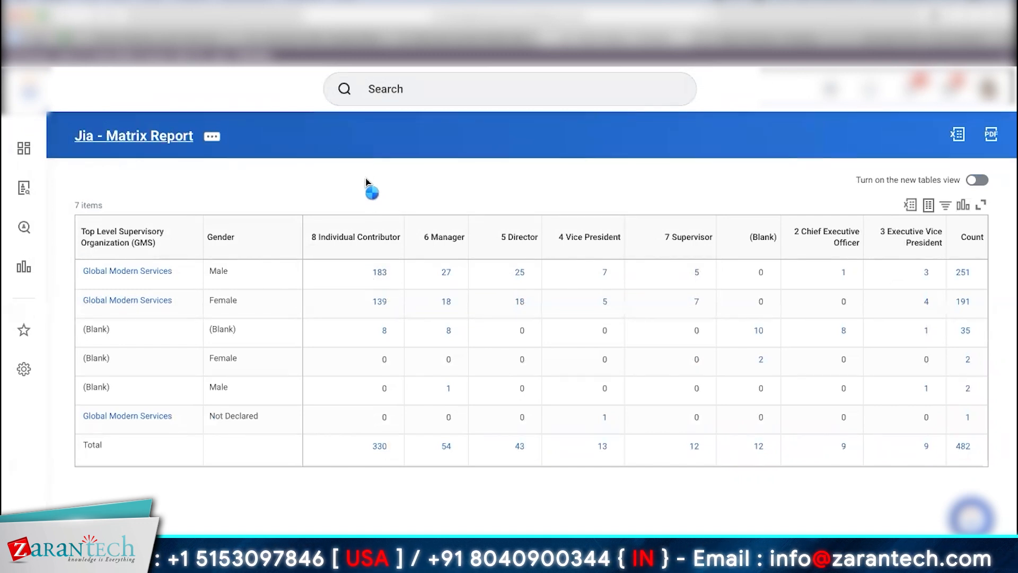
{"action": "key", "text": "super+Left"}
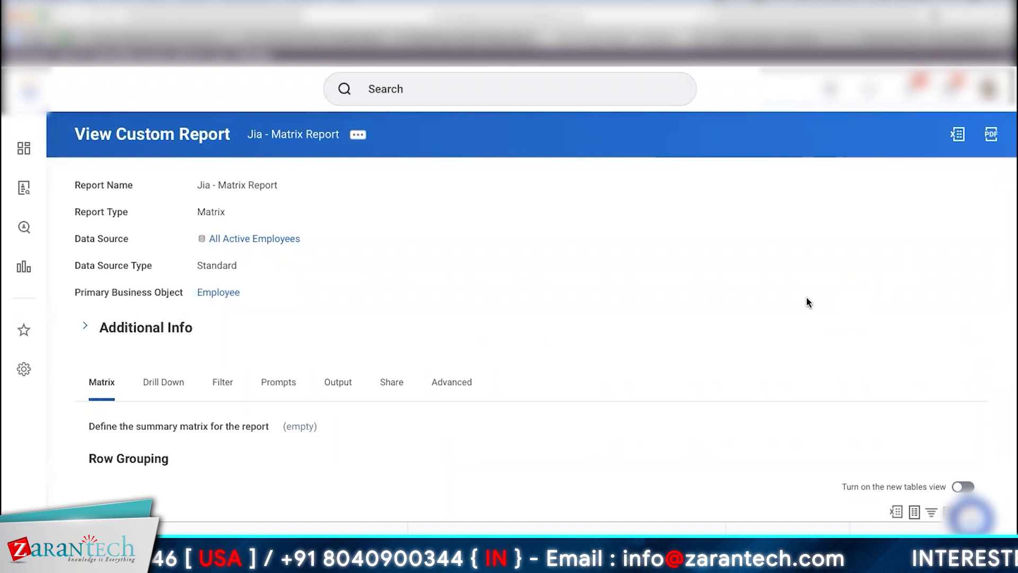
Step: Review the saved groupings: rows by Top Level Supervisory Organization (GMS) and Gender, columns by Management Level
{"action": "scroll", "coordinate": [808, 299], "scroll_direction": "down", "scroll_amount": 1}
{"action": "scroll", "coordinate": [509, 297], "scroll_direction": "down", "scroll_amount": 5}
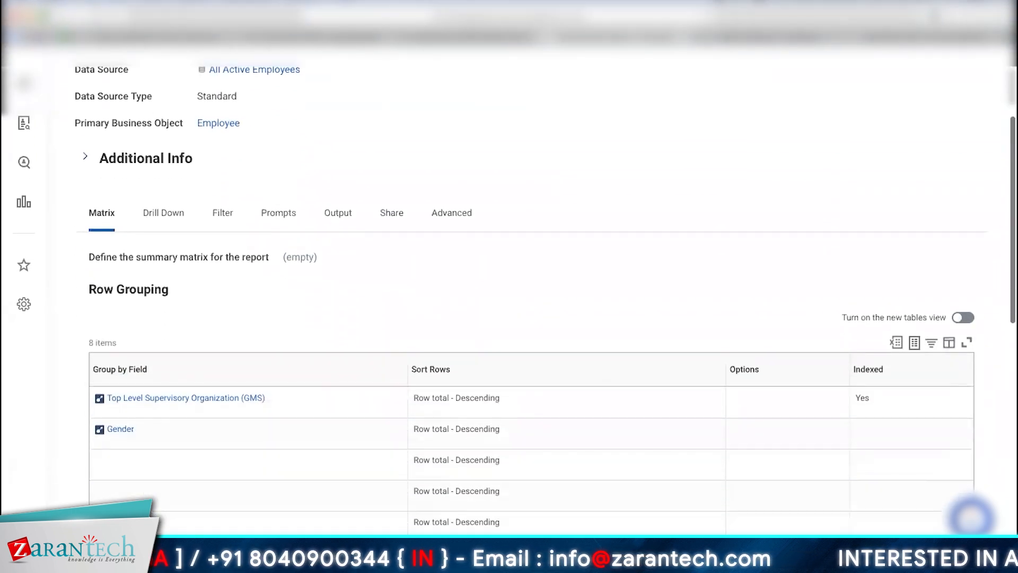
{"action": "scroll", "coordinate": [509, 297], "scroll_direction": "down", "scroll_amount": 6}
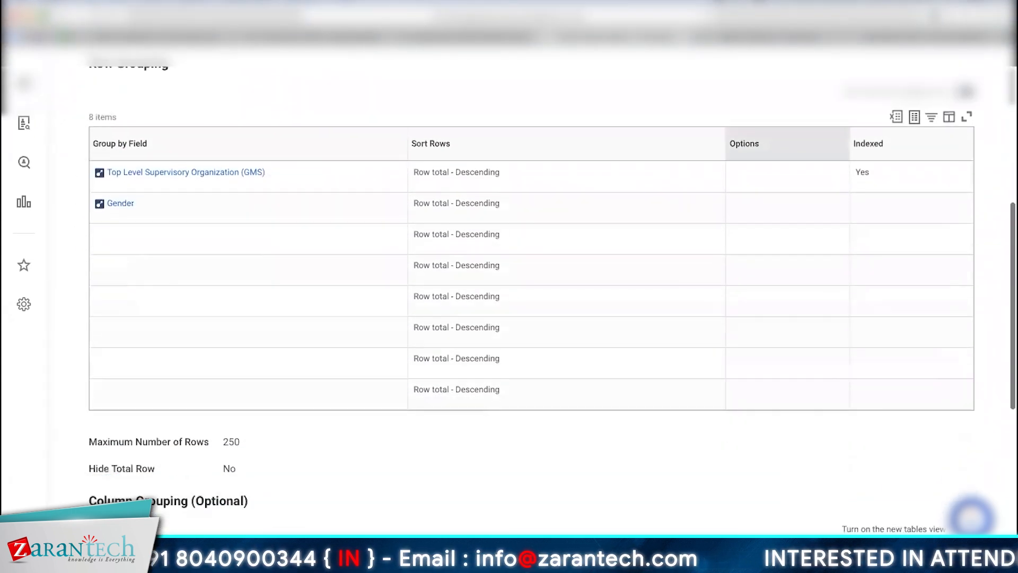
{"action": "scroll", "coordinate": [510, 297], "scroll_direction": "down", "scroll_amount": 1}
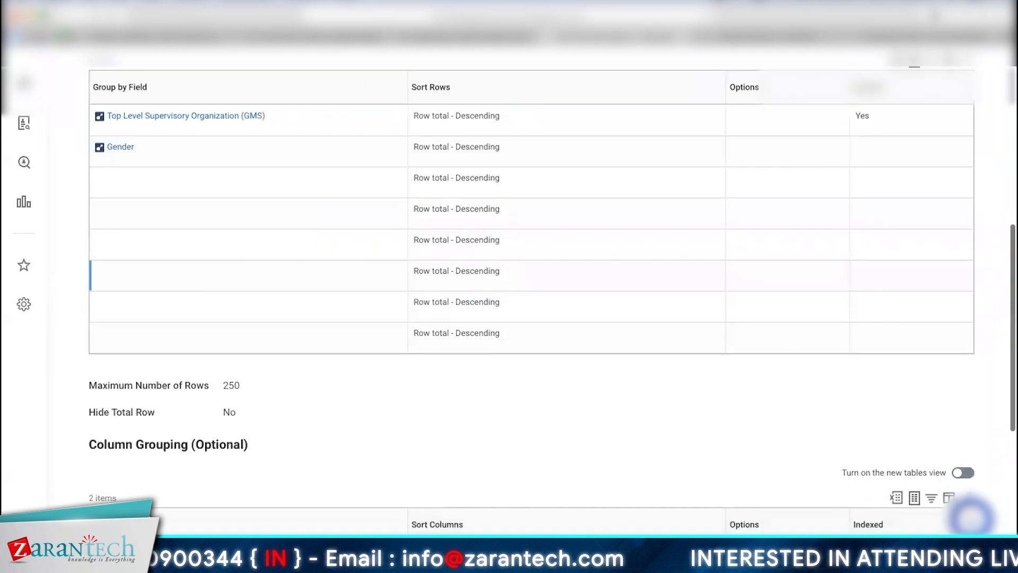
{"action": "scroll", "coordinate": [509, 297], "scroll_direction": "down", "scroll_amount": 5}
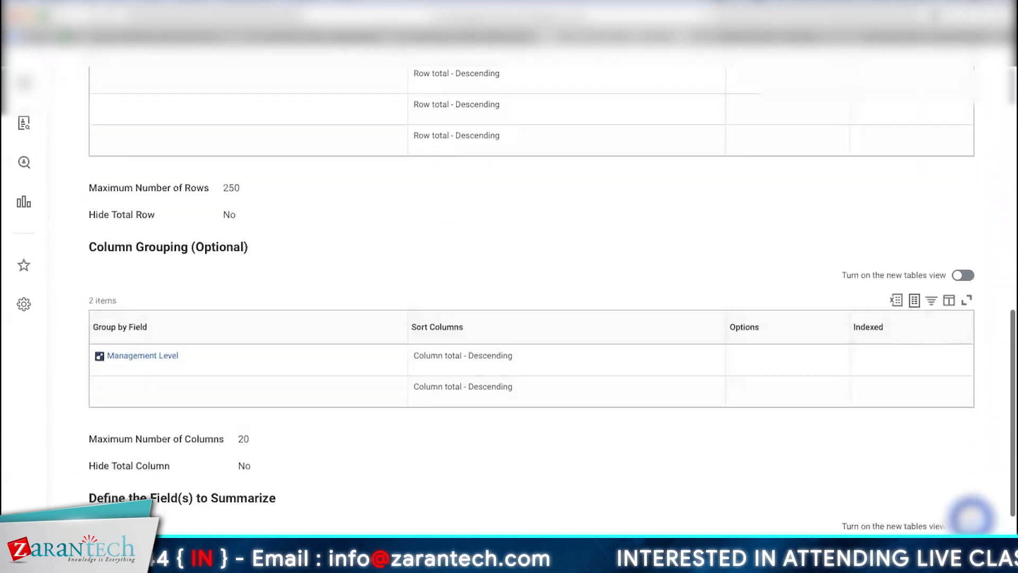
{"action": "scroll", "coordinate": [509, 297], "scroll_direction": "down", "scroll_amount": 3}
{"action": "scroll", "coordinate": [509, 297], "scroll_direction": "up", "scroll_amount": 7}
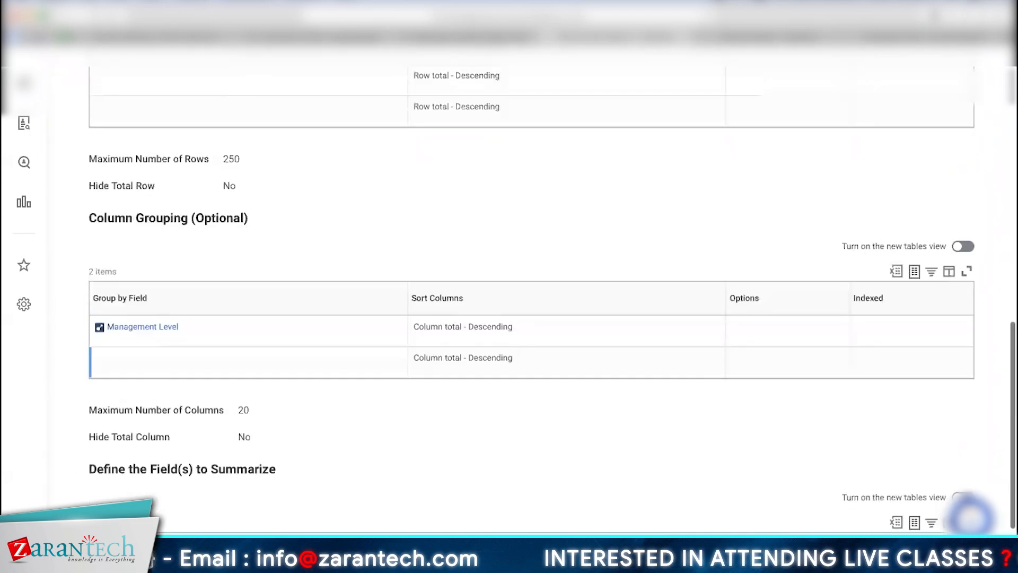
{"action": "scroll", "coordinate": [509, 297], "scroll_direction": "up", "scroll_amount": 10}
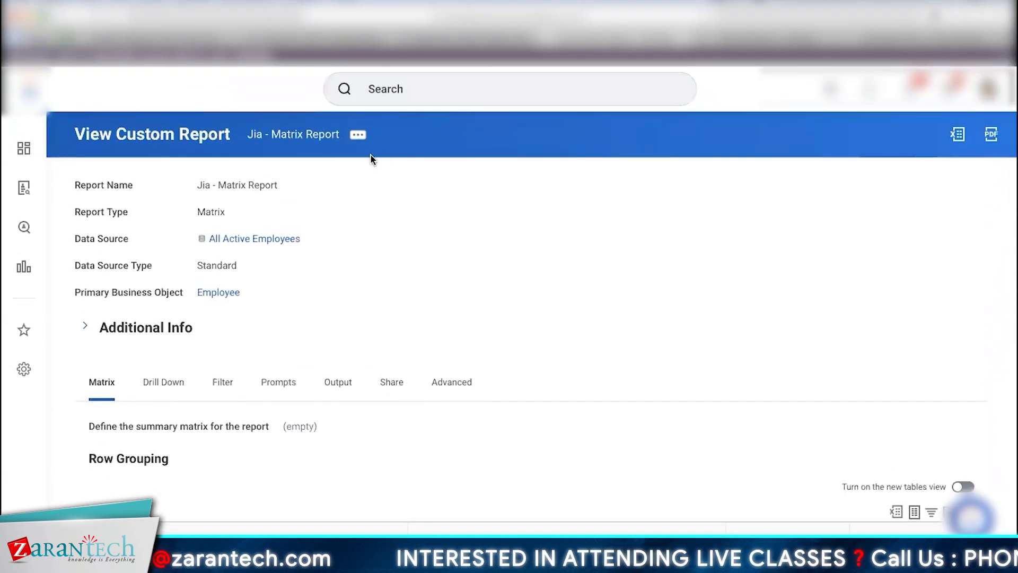
Step: Search 'Headcount report' and open the 5-Year Headcount Trend report, reviewing its chart and table
{"action": "left_click", "coordinate": [410, 82]}
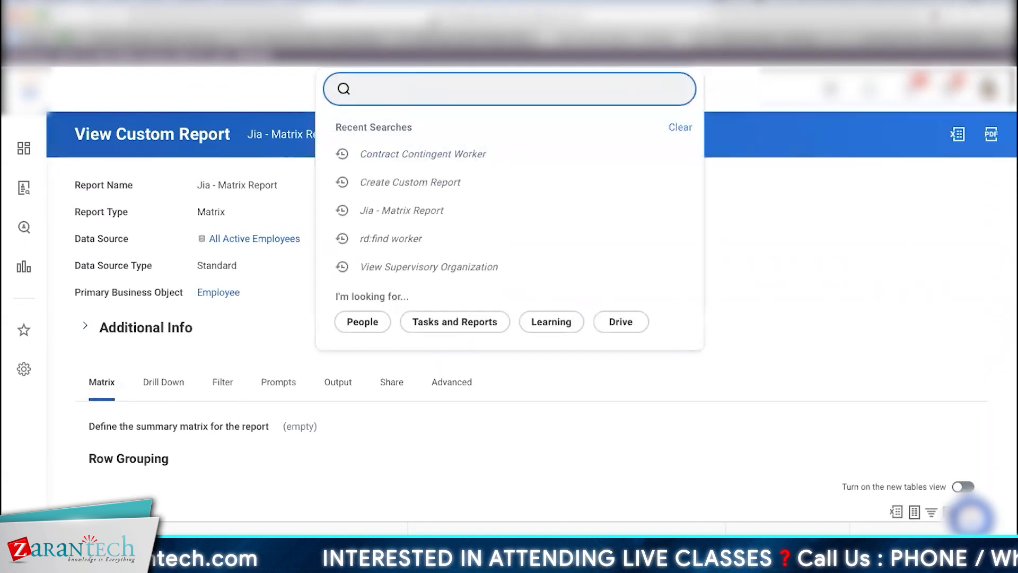
{"action": "type", "text": "Headcunt"}
{"action": "key", "text": "BackSpace"}
{"action": "key", "text": "BackSpace"}
{"action": "key", "text": "BackSpace"}
{"action": "key", "text": "BackSpace"}
{"action": "type", "text": "cu"}
{"action": "key", "text": "BackSpace"}
{"action": "type", "text": "ount"}
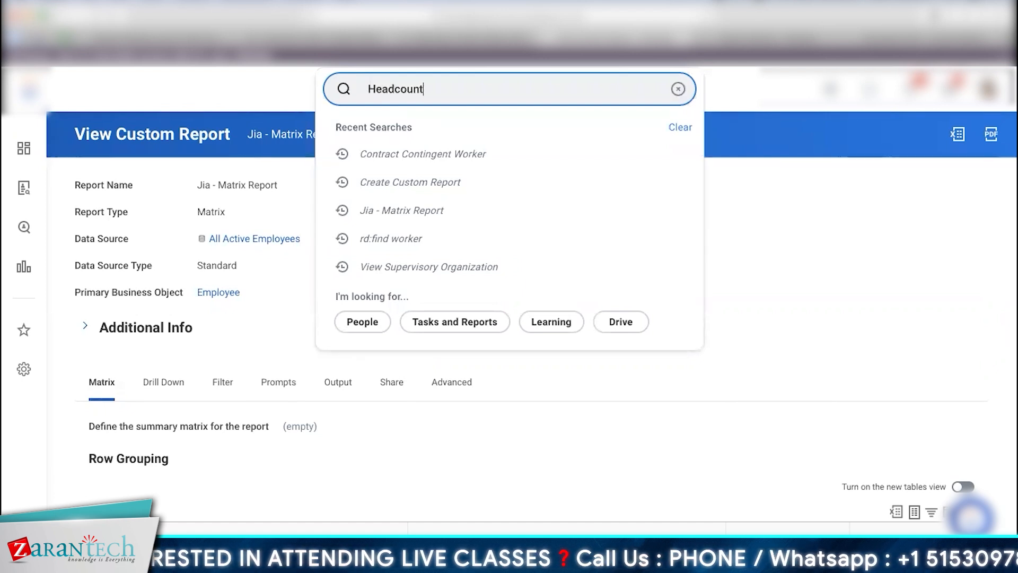
{"action": "type", "text": " report"}
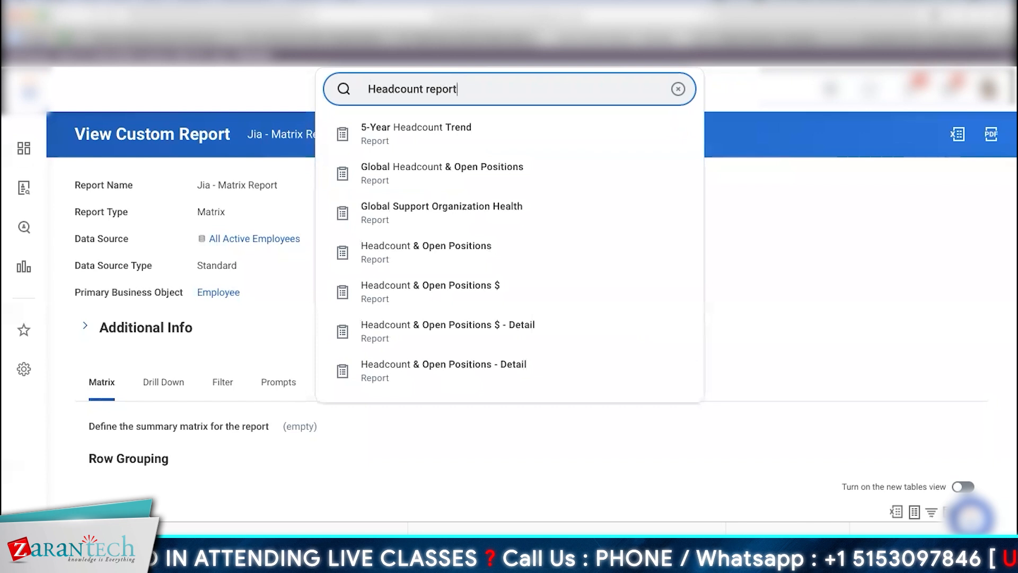
{"action": "left_click", "coordinate": [705, 269]}
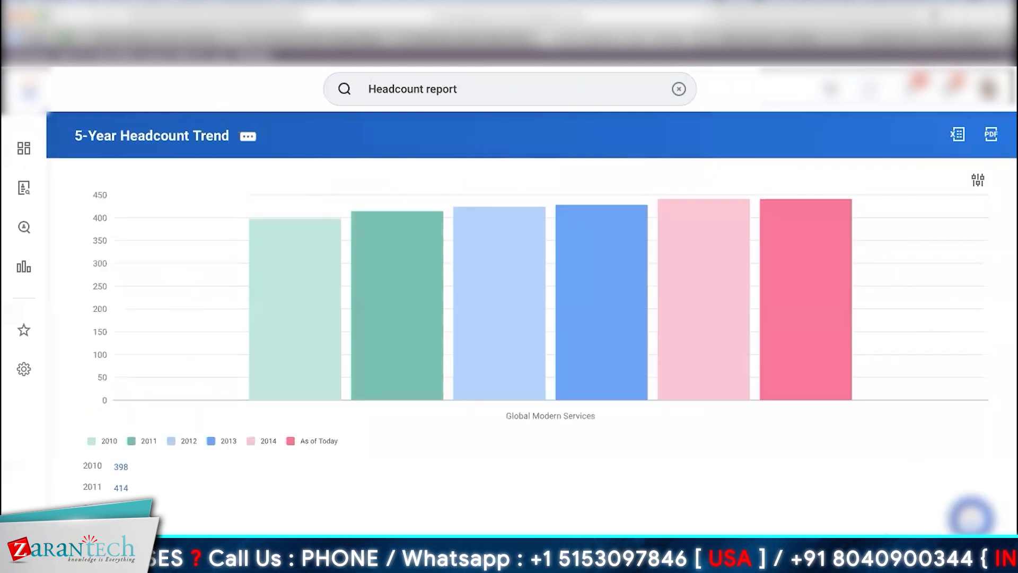
{"action": "scroll", "coordinate": [879, 518], "scroll_direction": "down", "scroll_amount": 3}
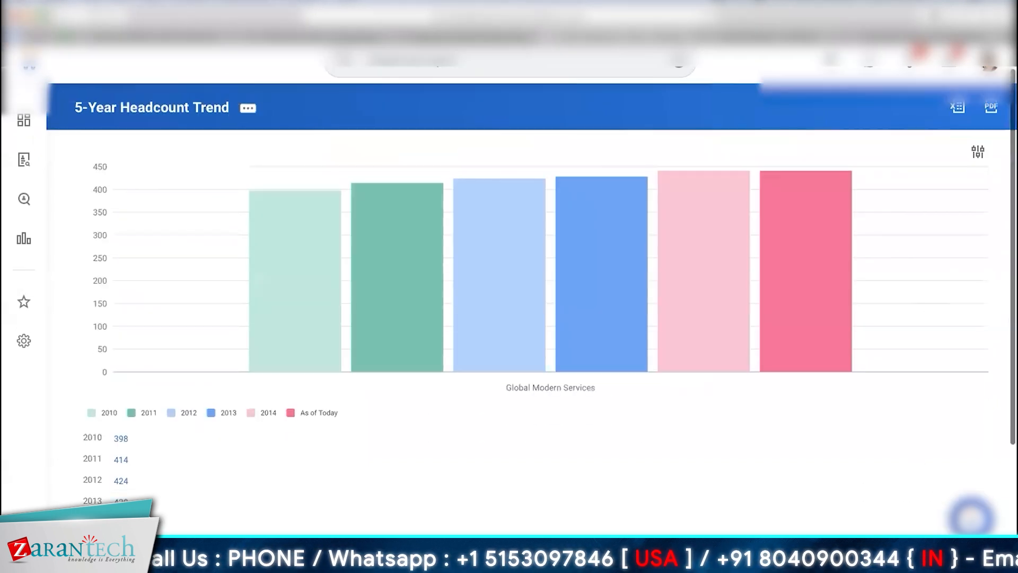
{"action": "scroll", "coordinate": [812, 522], "scroll_direction": "down", "scroll_amount": 3}
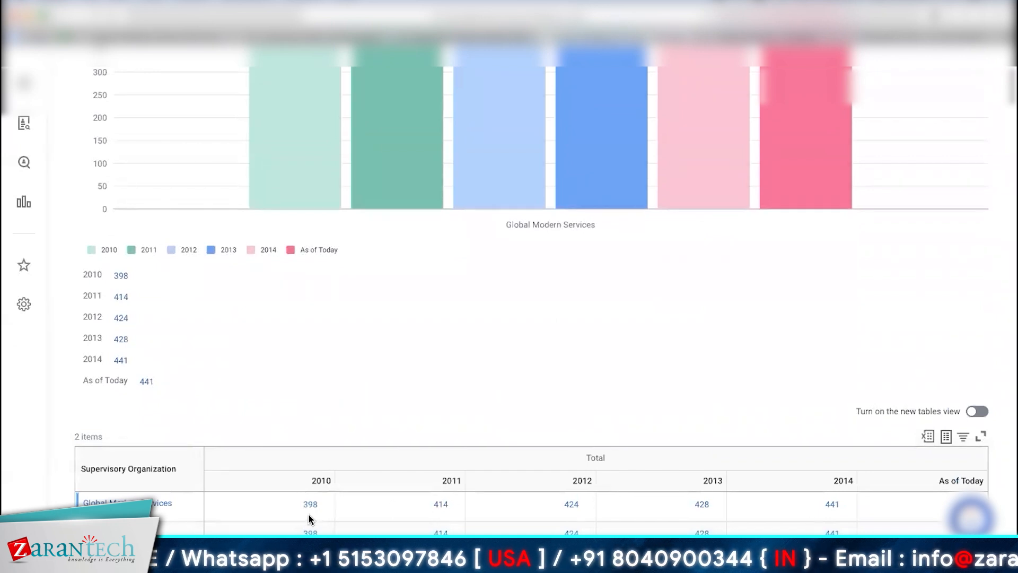
{"action": "scroll", "coordinate": [922, 358], "scroll_direction": "up", "scroll_amount": 4}
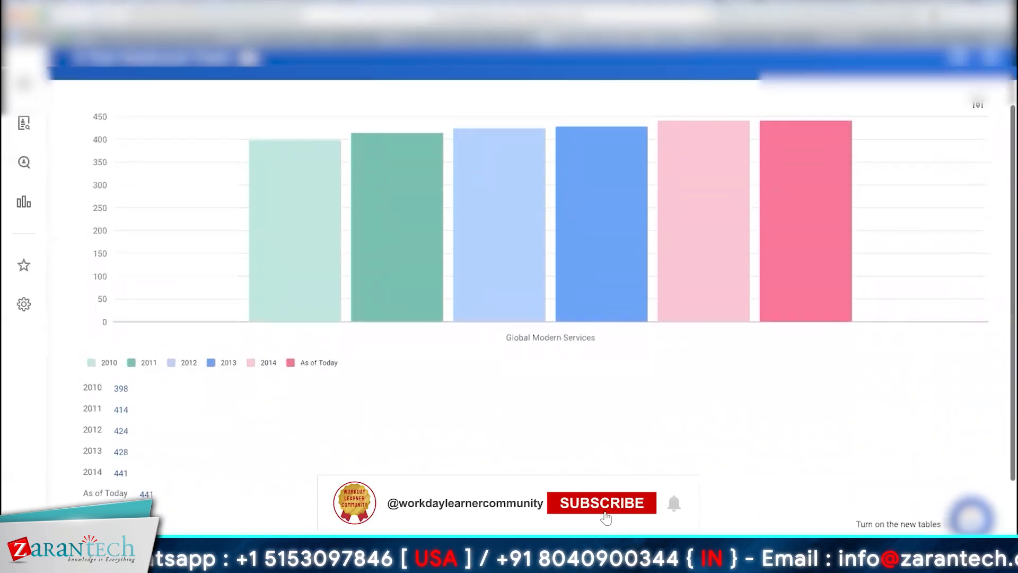
{"action": "scroll", "coordinate": [530, 286], "scroll_direction": "down", "scroll_amount": 2}
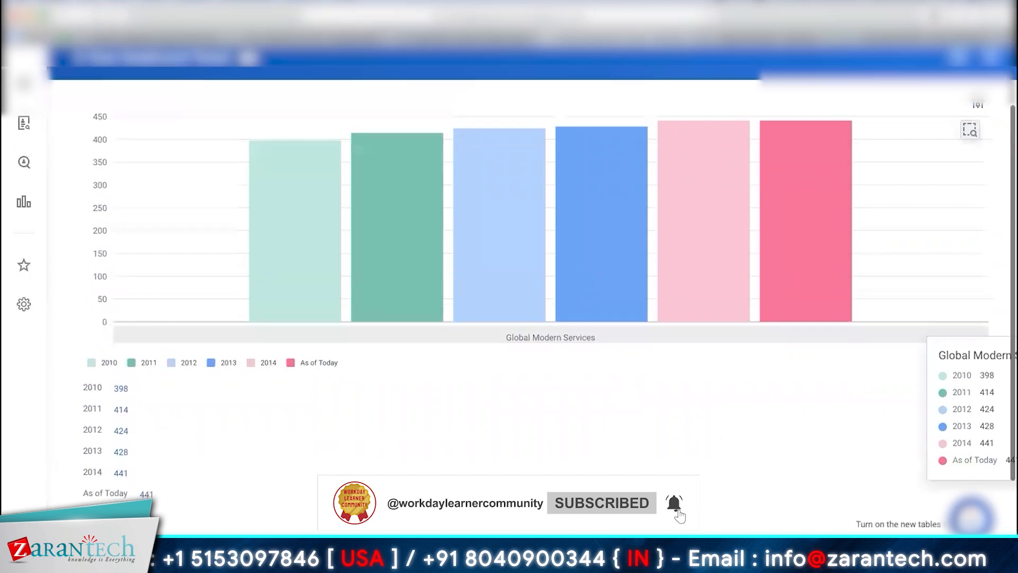
{"action": "scroll", "coordinate": [479, 400], "scroll_direction": "up", "scroll_amount": 3}
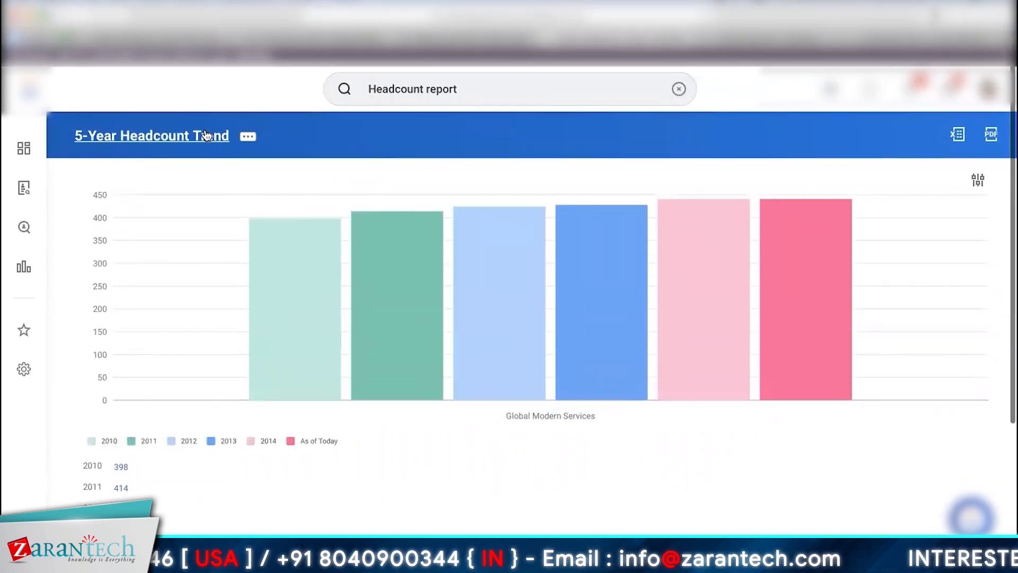
Step: Open the 5-Year Headcount Trend report's definition for editing
{"action": "left_click", "coordinate": [254, 140]}
{"action": "mouse_move", "coordinate": [355, 176]}
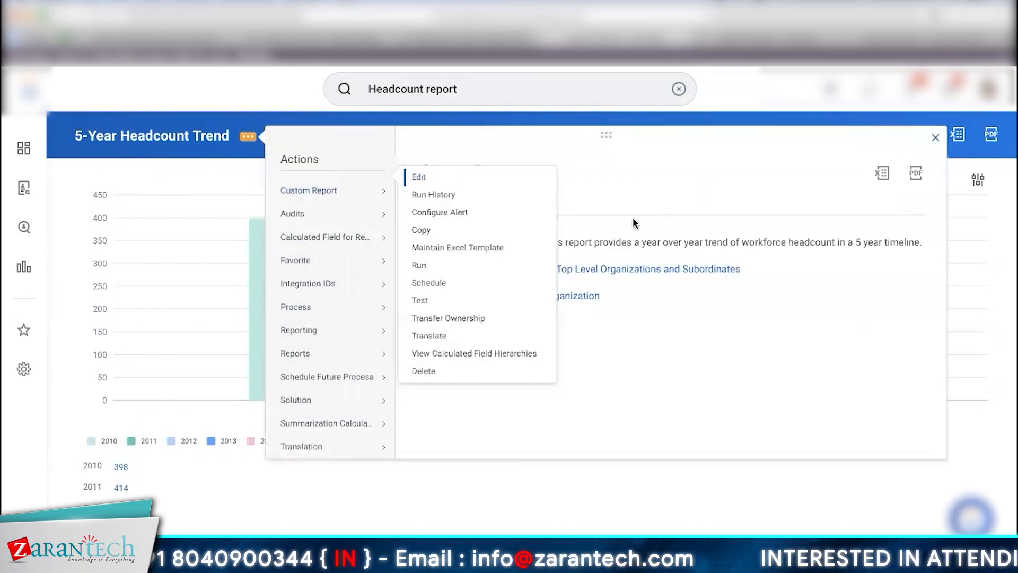
{"action": "left_click", "coordinate": [537, 471]}
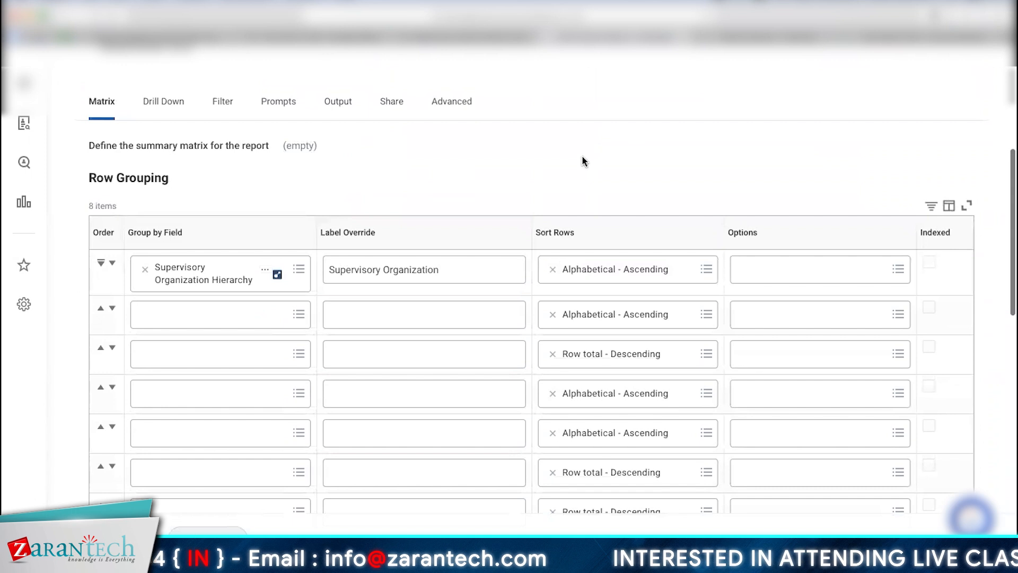
Step: Open the summarized field Employee Count End of Last Year (-1 Year) in a new tab
{"action": "scroll", "coordinate": [582, 159], "scroll_direction": "down", "scroll_amount": 6}
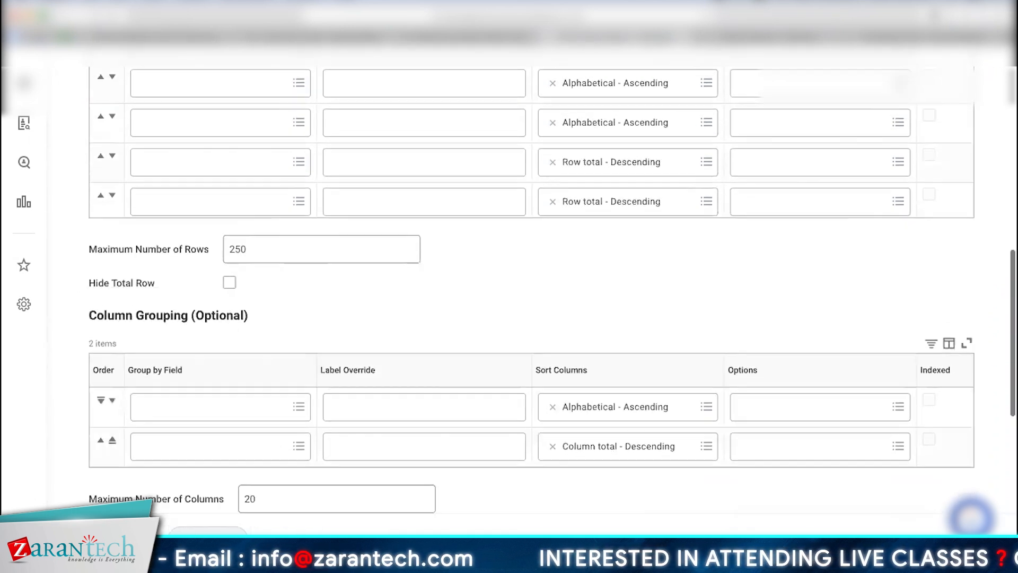
{"action": "scroll", "coordinate": [582, 159], "scroll_direction": "down", "scroll_amount": 2}
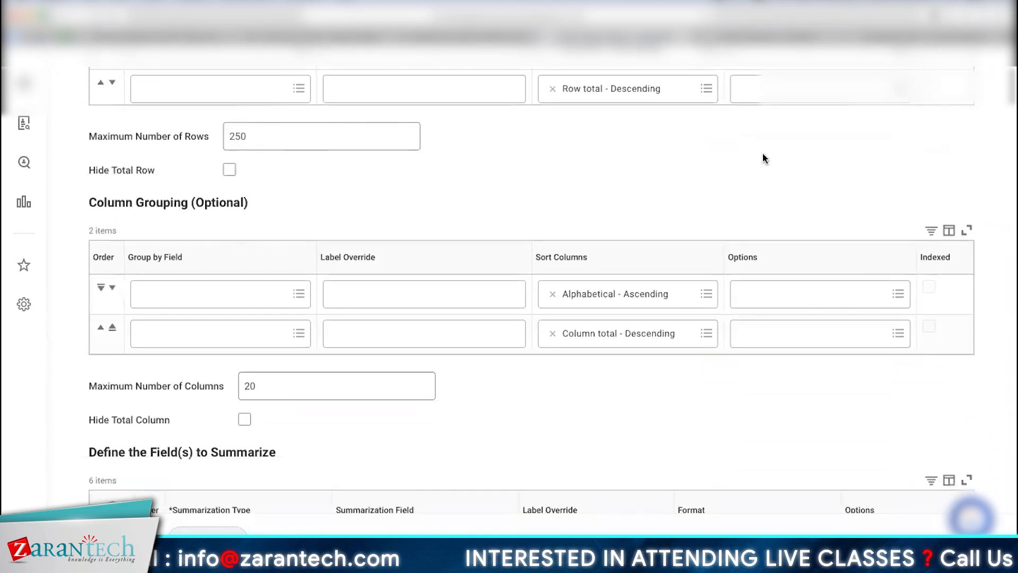
{"action": "scroll", "coordinate": [354, 264], "scroll_direction": "down", "scroll_amount": 4}
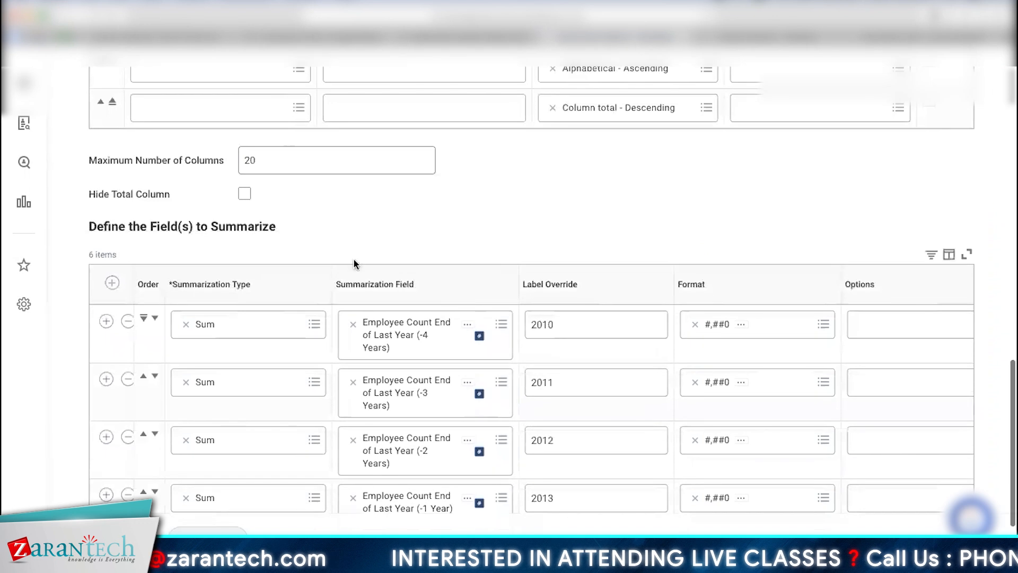
{"action": "left_click", "coordinate": [466, 326]}
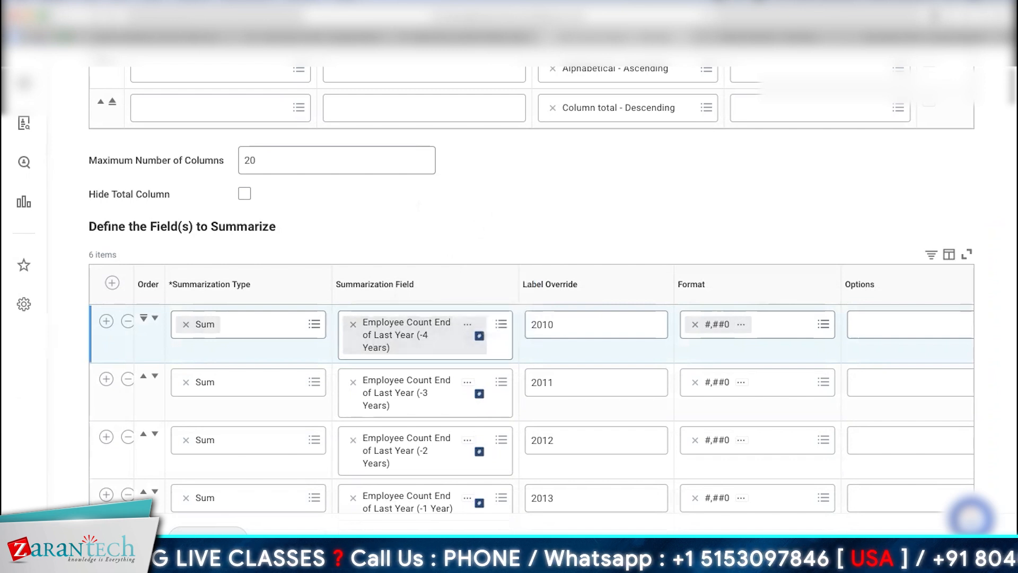
{"action": "scroll", "coordinate": [344, 479], "scroll_direction": "down", "scroll_amount": 3}
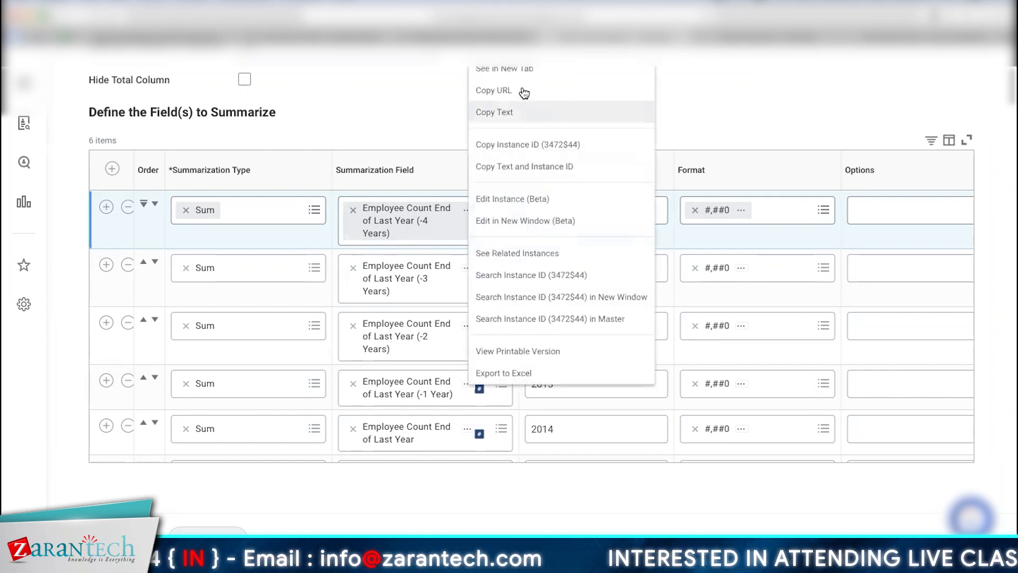
{"action": "left_click", "coordinate": [520, 71]}
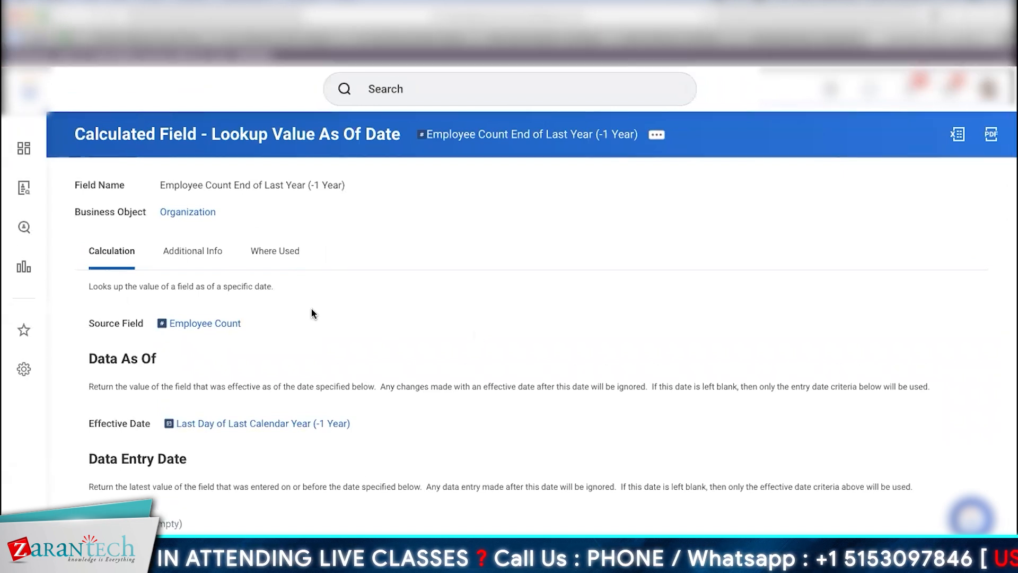
Step: Edit the headcount calculated field and check its Additional Info and Where Used tabs
{"action": "left_click", "coordinate": [665, 137]}
{"action": "mouse_move", "coordinate": [201, 213]}
{"action": "left_click", "coordinate": [371, 213]}
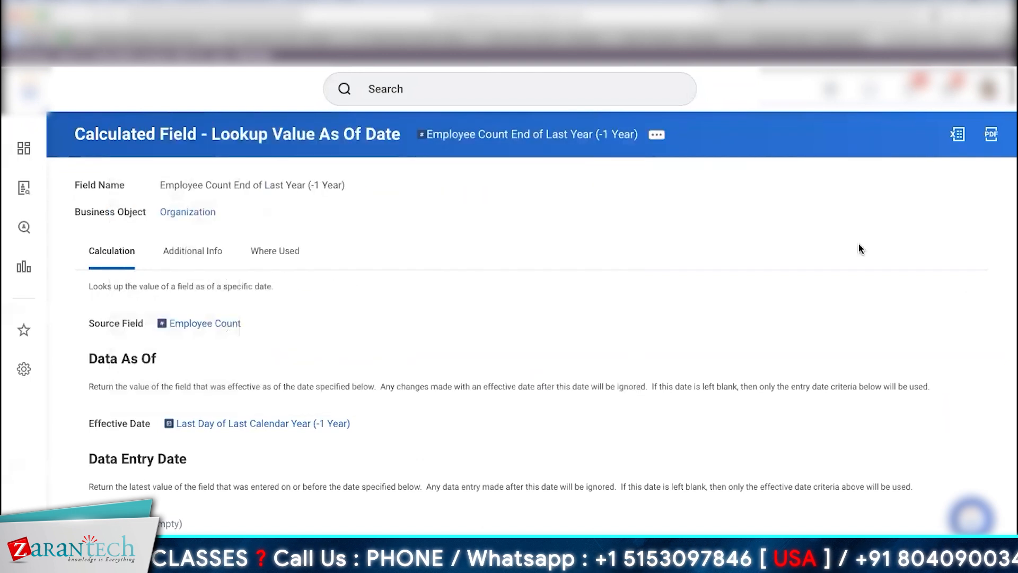
{"action": "scroll", "coordinate": [757, 250], "scroll_direction": "down", "scroll_amount": 3}
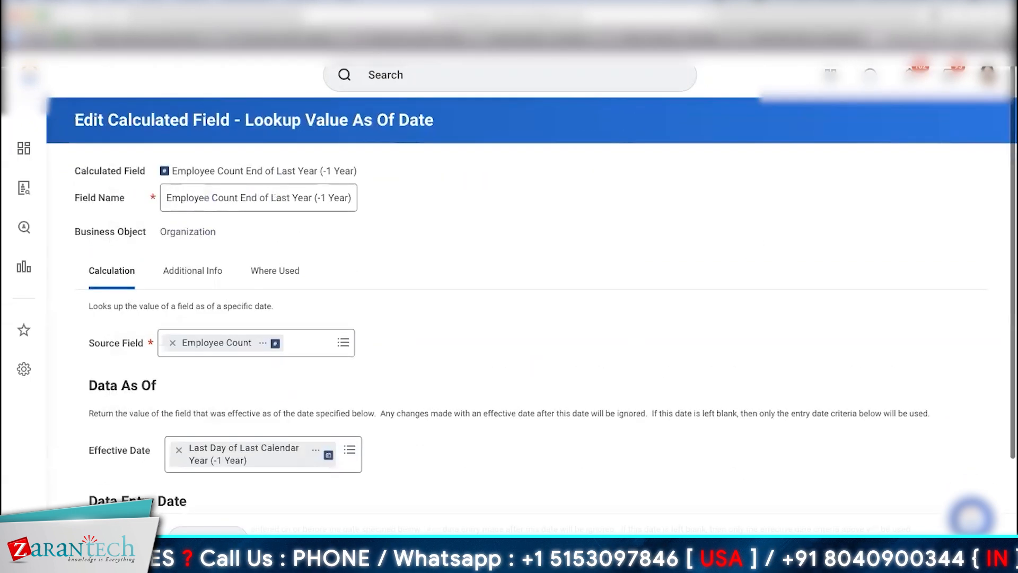
{"action": "scroll", "coordinate": [326, 275], "scroll_direction": "up", "scroll_amount": 3}
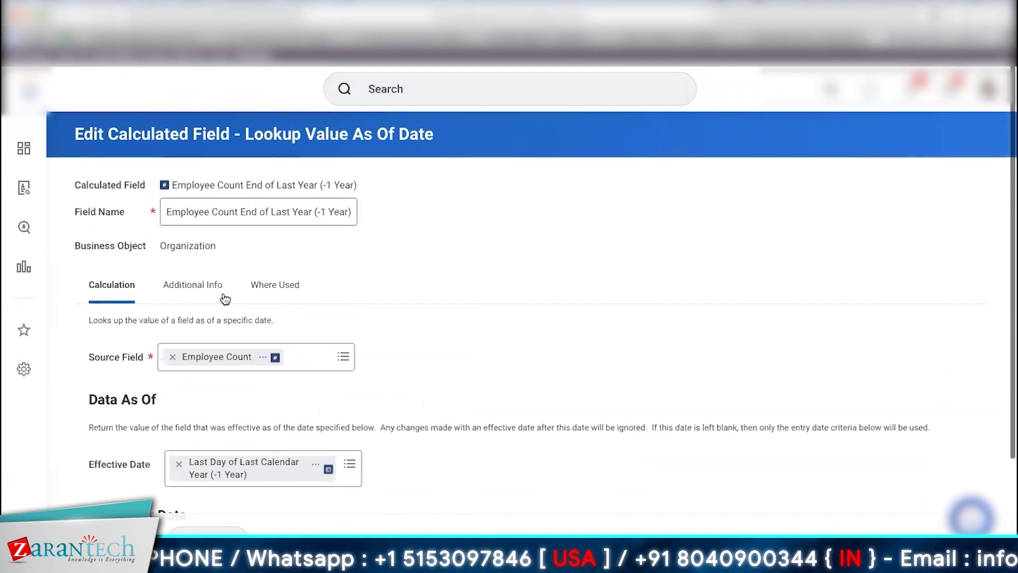
{"action": "left_click", "coordinate": [202, 294]}
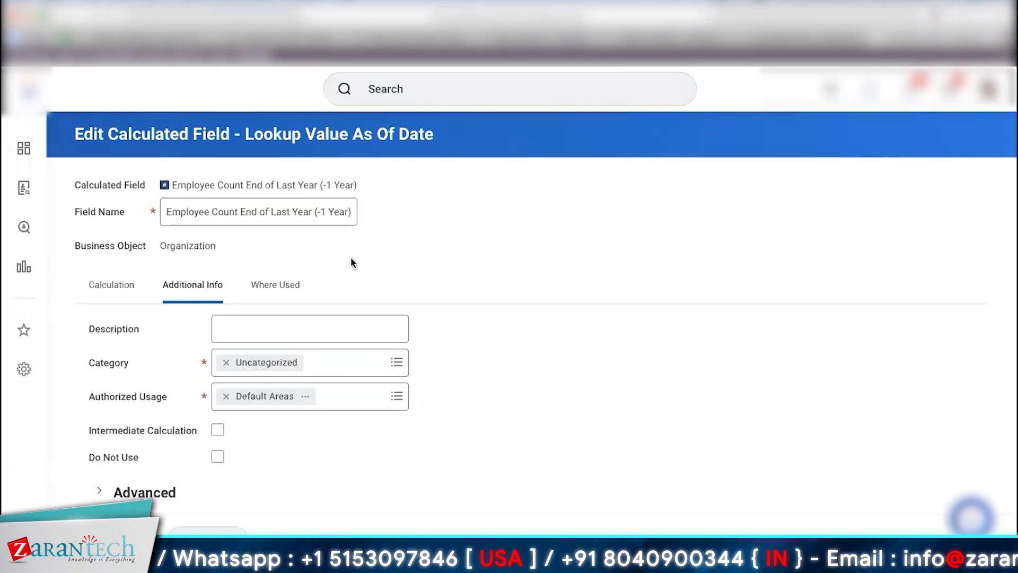
{"action": "left_click", "coordinate": [286, 286]}
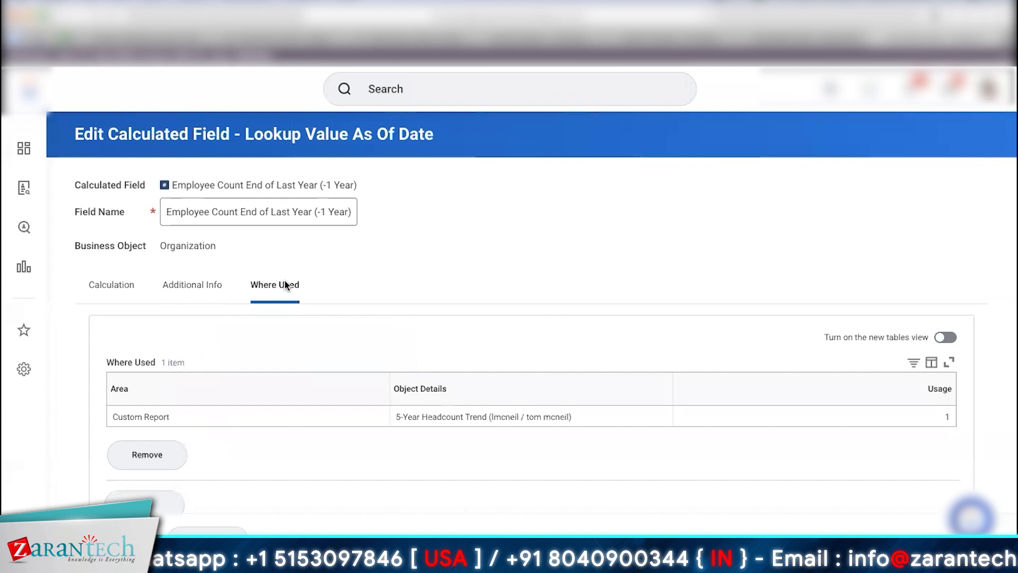
{"action": "left_click", "coordinate": [111, 301]}
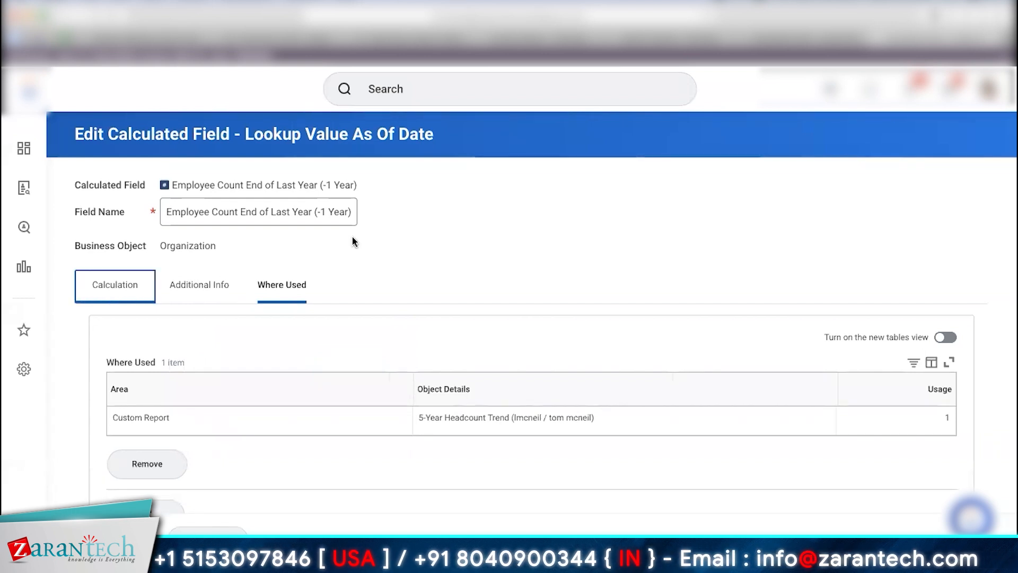
Step: Open the effective date field, Last Day of Last Calendar Year (-1 Year)
{"action": "scroll", "coordinate": [581, 255], "scroll_direction": "down", "scroll_amount": 2}
{"action": "scroll", "coordinate": [510, 266], "scroll_direction": "down", "scroll_amount": 1}
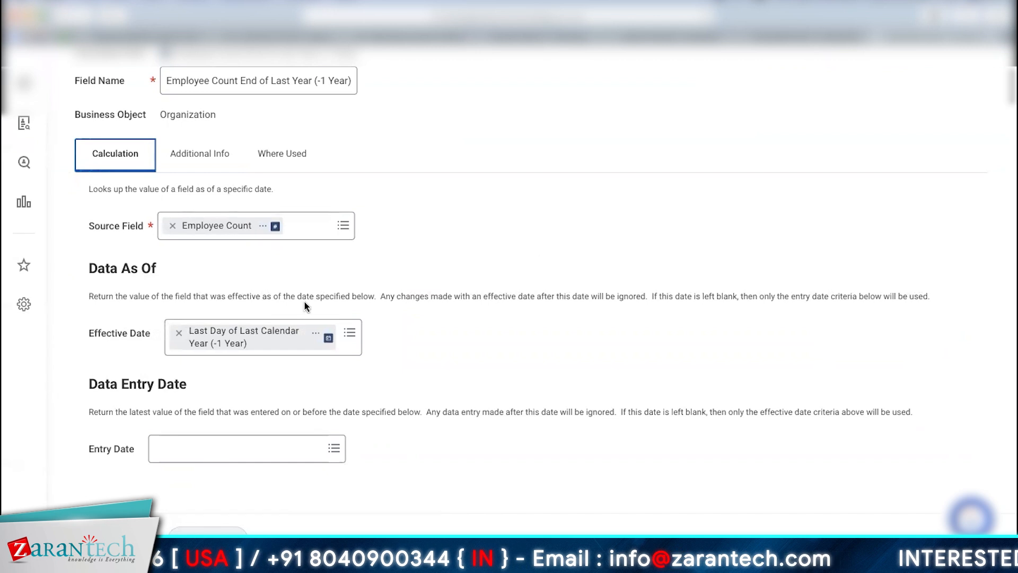
{"action": "left_click", "coordinate": [315, 337]}
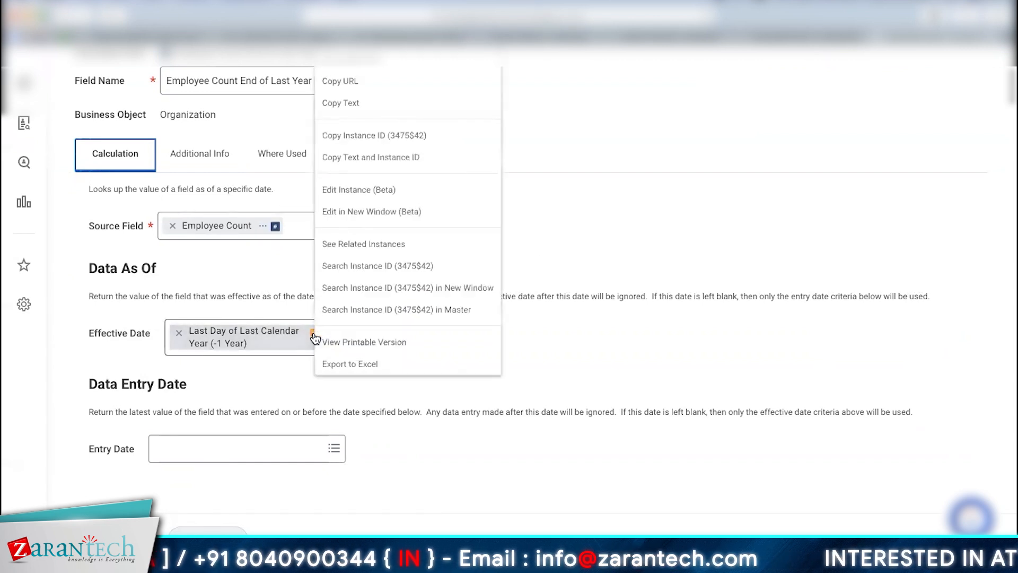
{"action": "left_click", "coordinate": [648, 341]}
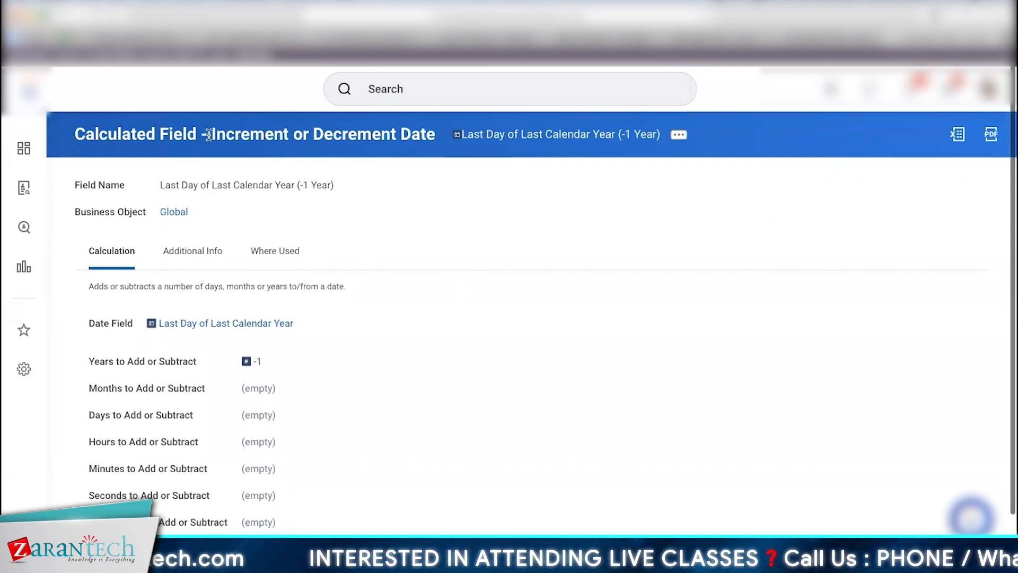
{"action": "left_click_drag", "start_coordinate": [209, 135], "coordinate": [453, 142]}
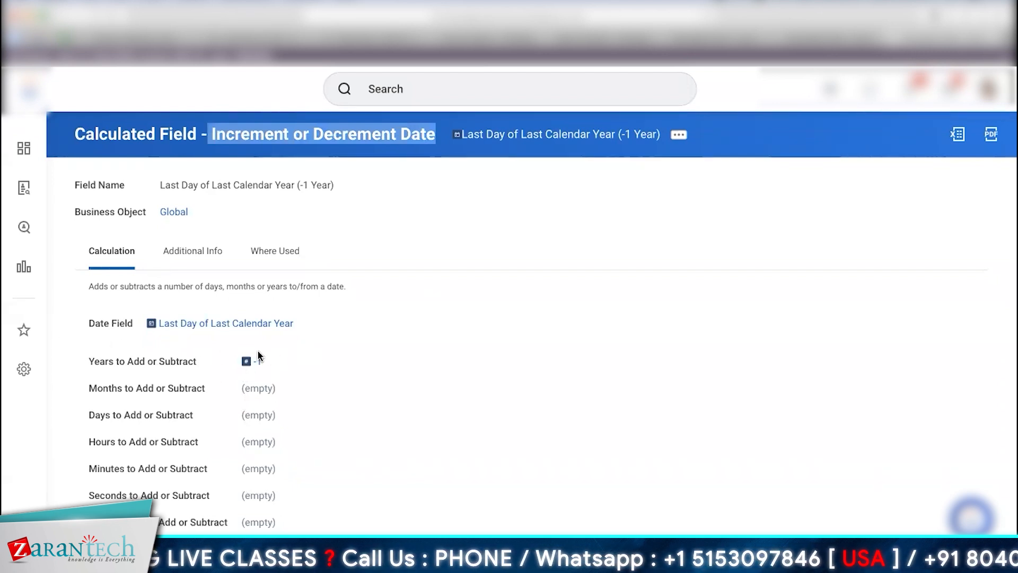
{"action": "scroll", "coordinate": [529, 405], "scroll_direction": "down", "scroll_amount": 1}
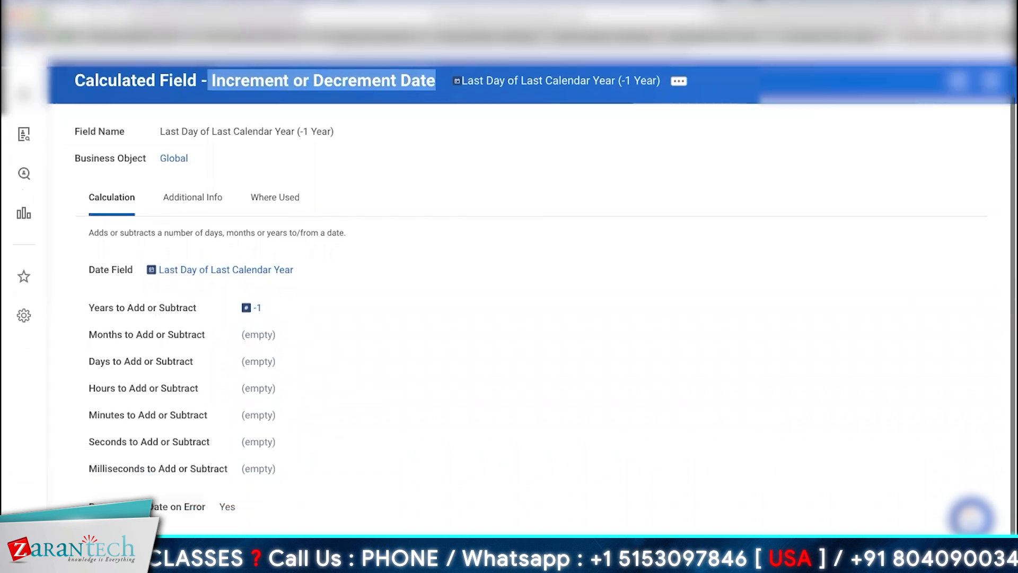
{"action": "scroll", "coordinate": [580, 391], "scroll_direction": "up", "scroll_amount": 1}
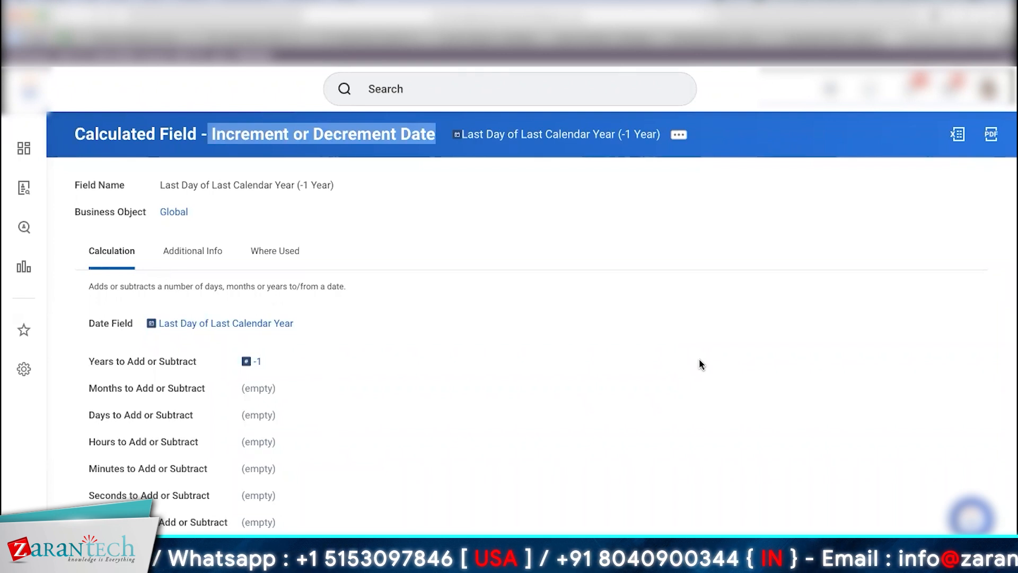
Step: Open Turnover Analysis with the HCM metric set, then refine the search with 'analysis'
{"action": "left_click", "coordinate": [464, 88]}
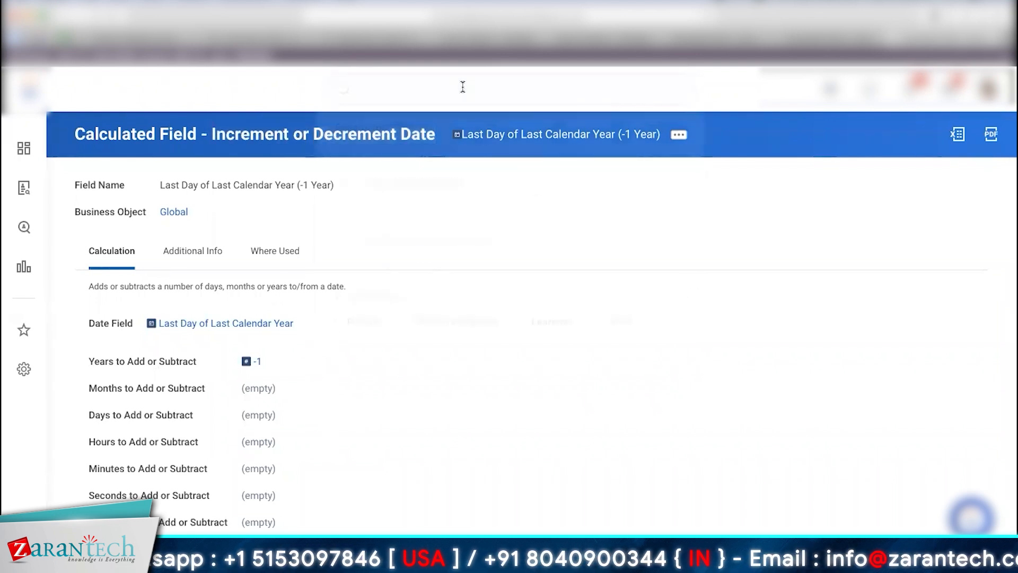
{"action": "type", "text": "H"}
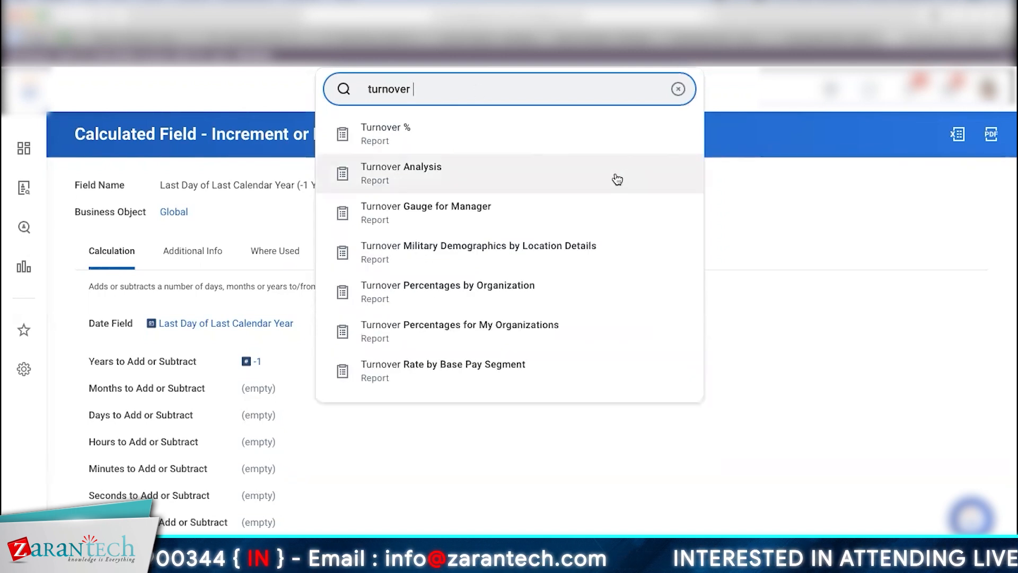
{"action": "left_click", "coordinate": [456, 177]}
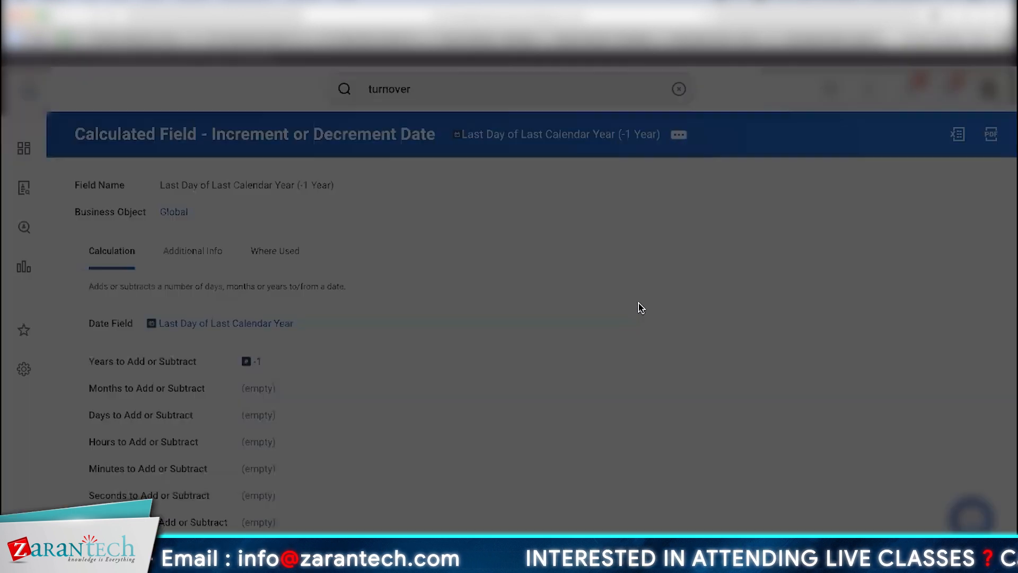
{"action": "left_click", "coordinate": [533, 235]}
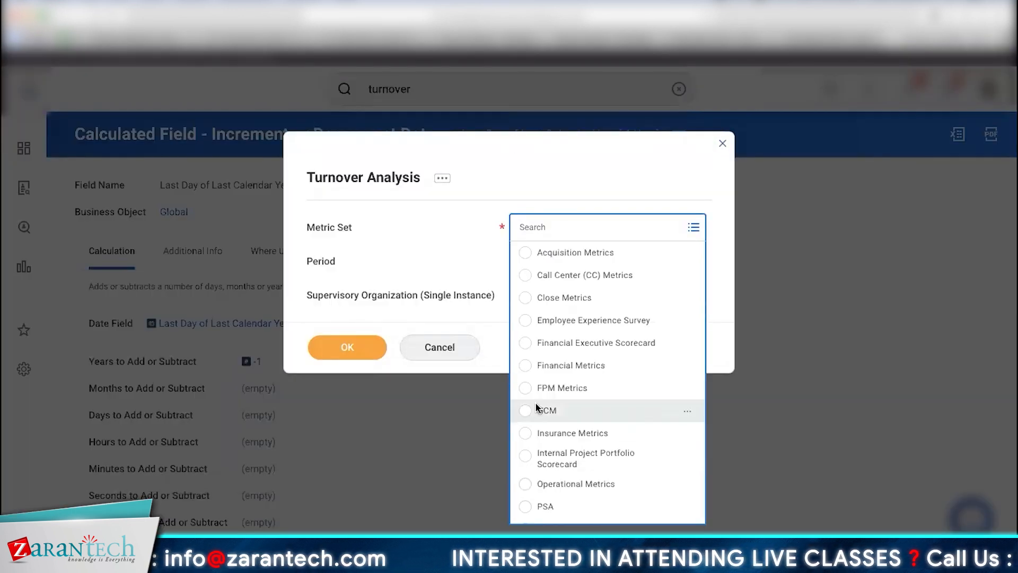
{"action": "left_click", "coordinate": [537, 408]}
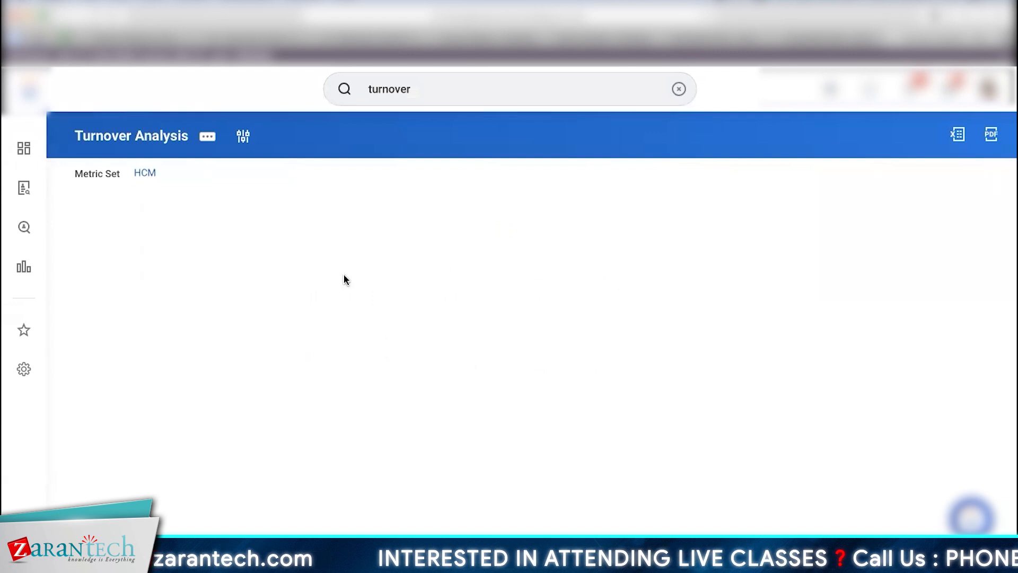
{"action": "left_click", "coordinate": [428, 84]}
{"action": "type", "text": "analysis"}
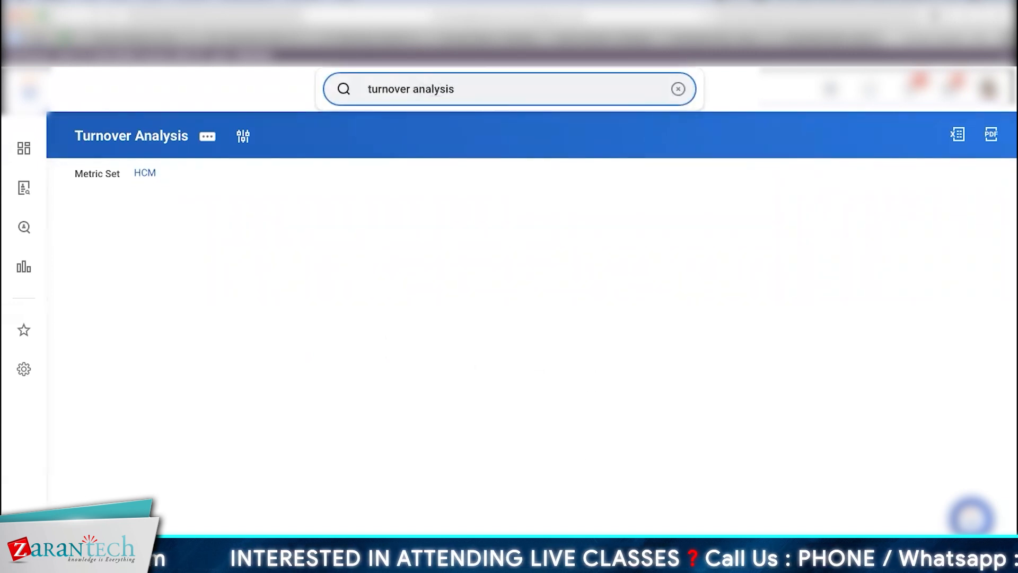